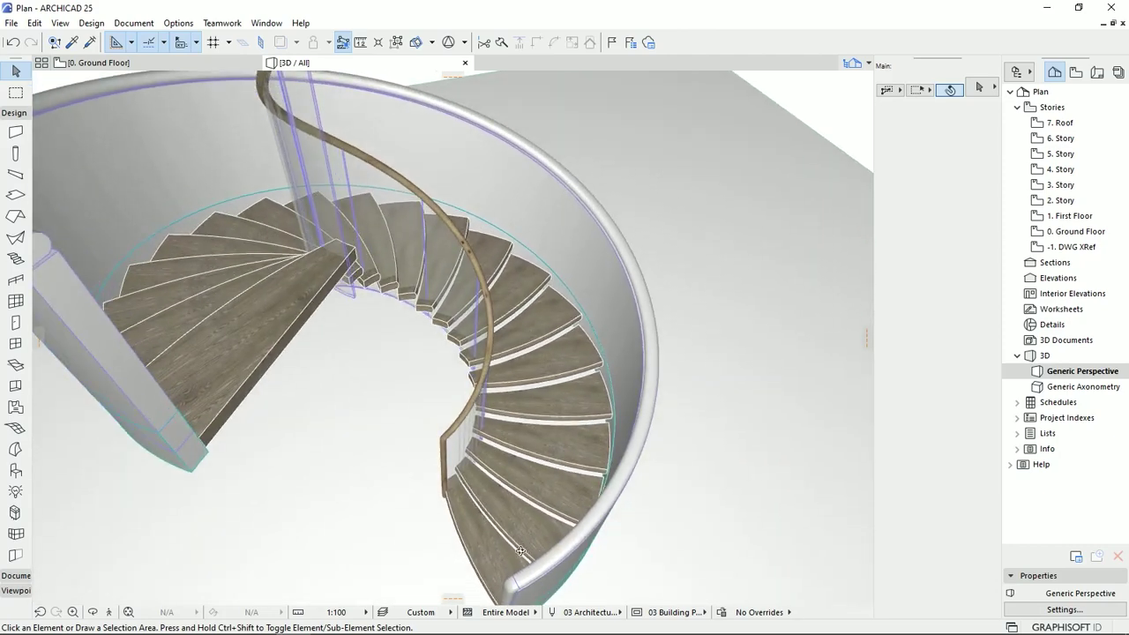
Step: Examine the finished helical staircase model from several angles and look at the reference photo of the real stair
shift+middle_drag(557, 454, 557, 419)
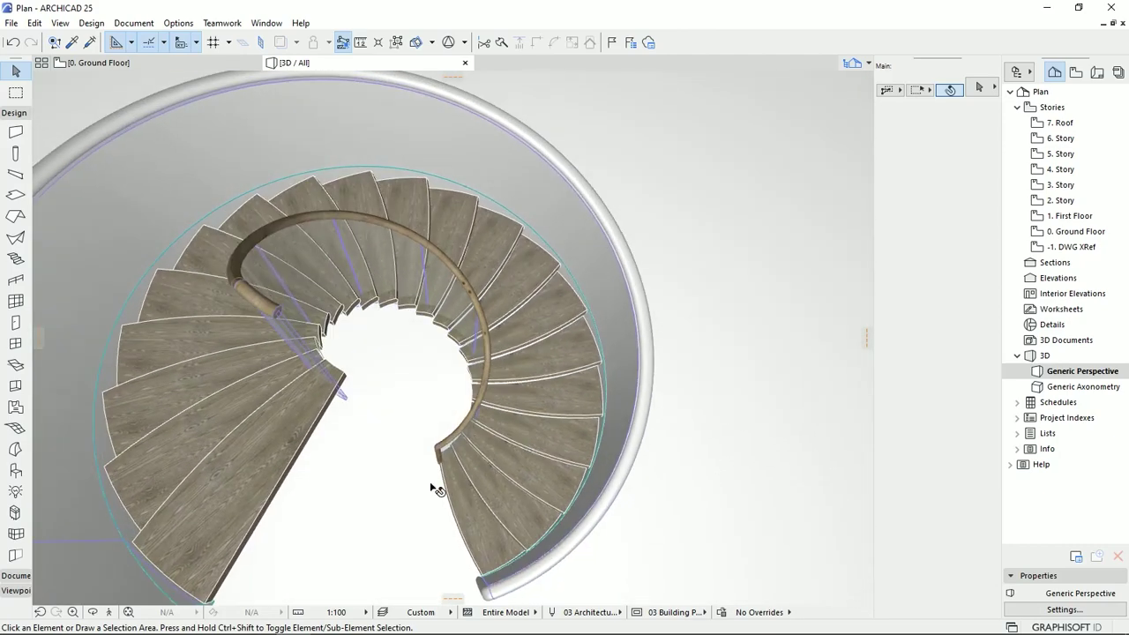
shift+middle_drag(483, 489, 554, 428)
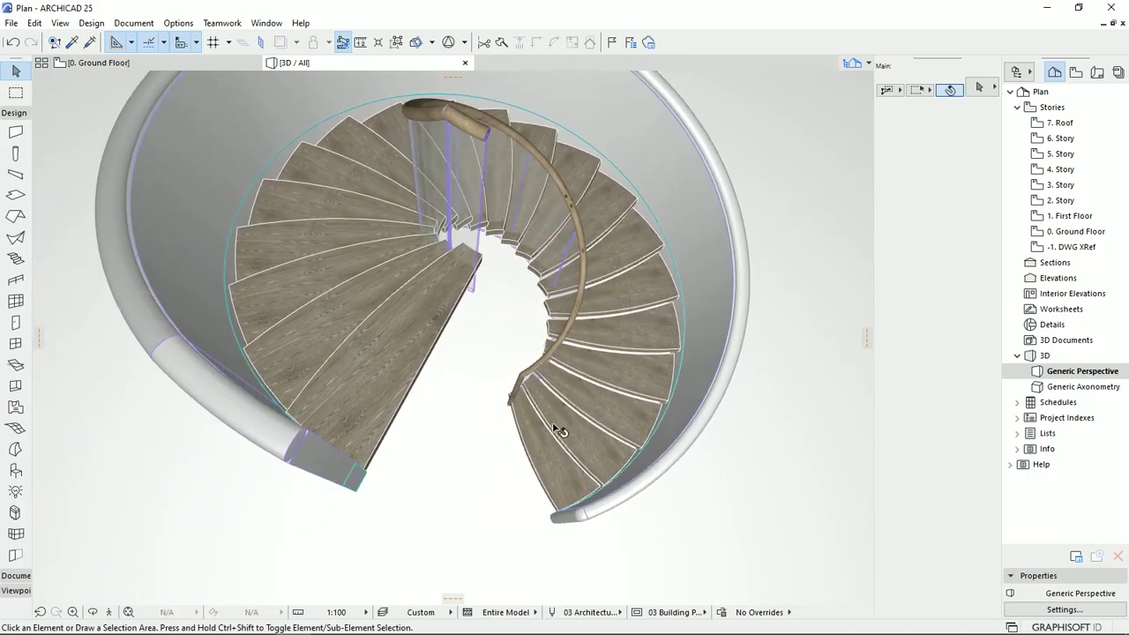
right_click(551, 431)
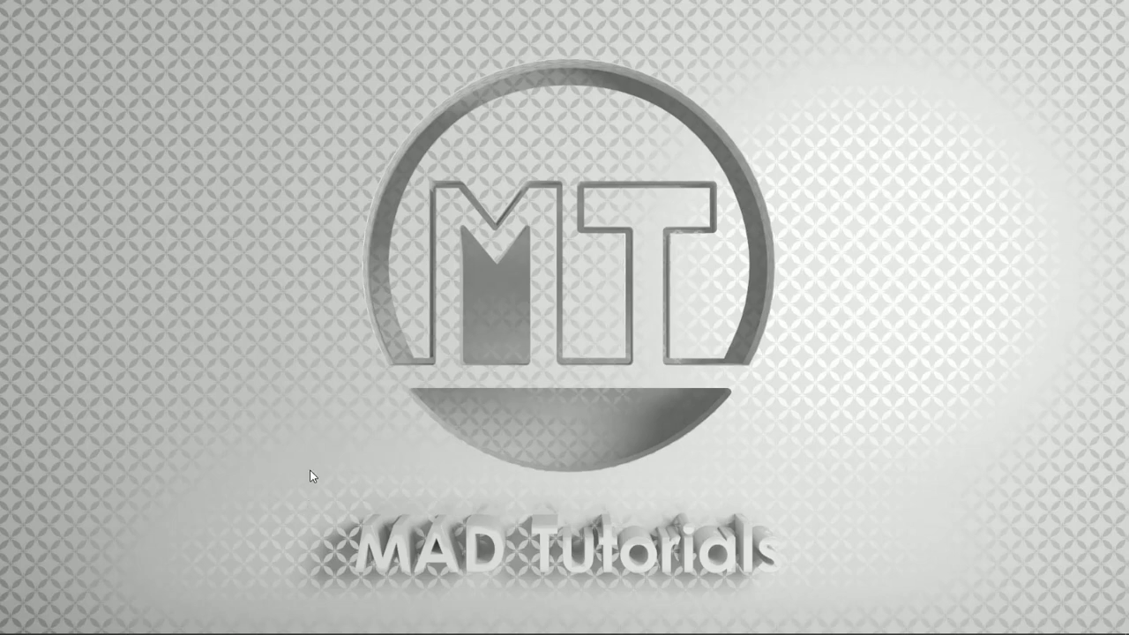
click(331, 623)
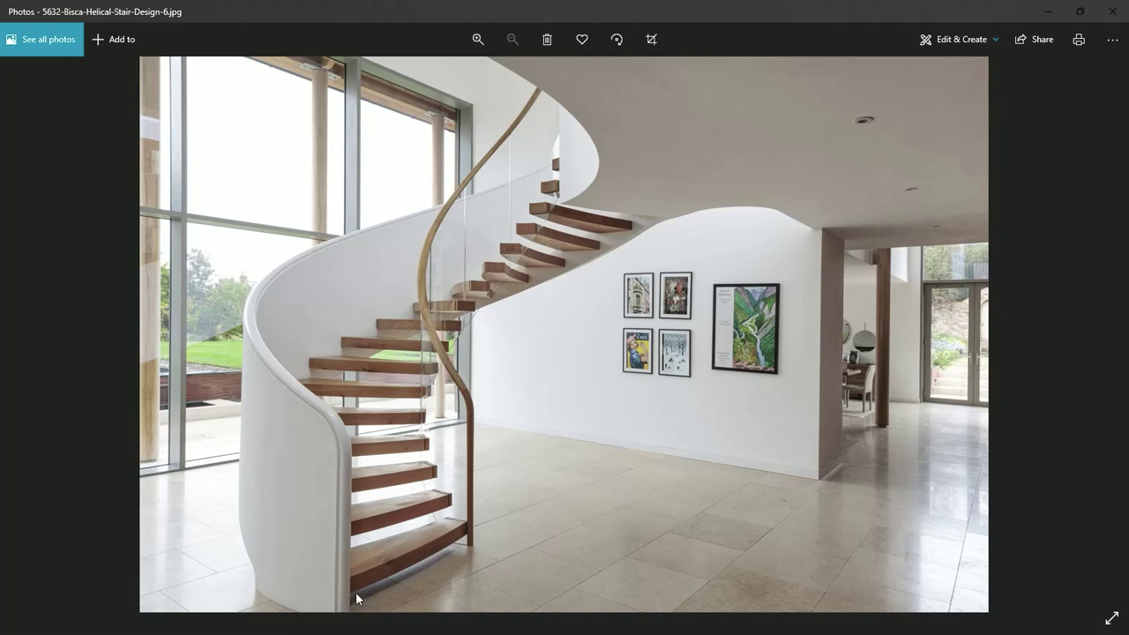
click(17, 621)
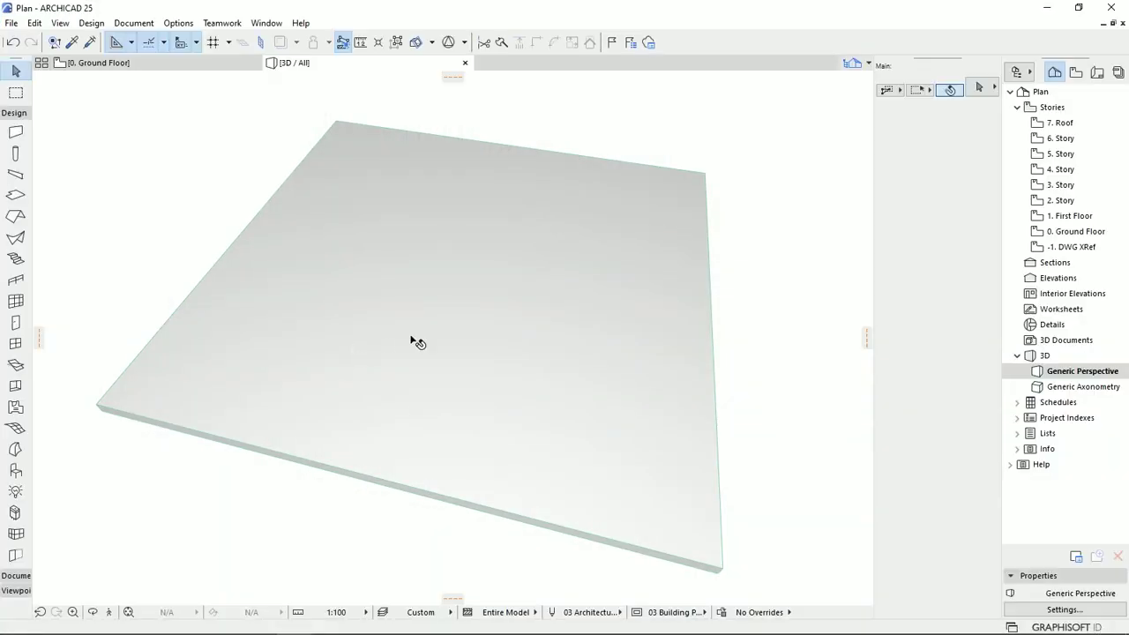
Step: Open the 0. Ground Floor plan
middle_drag(430, 343, 407, 352)
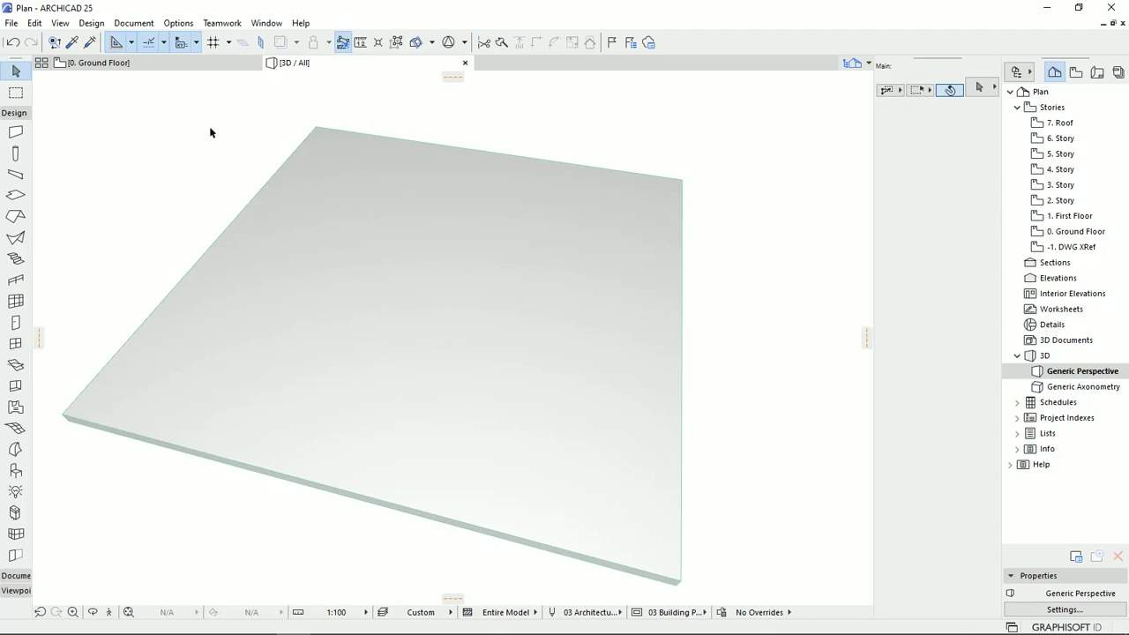
click(170, 65)
scroll(466, 357, up, 2)
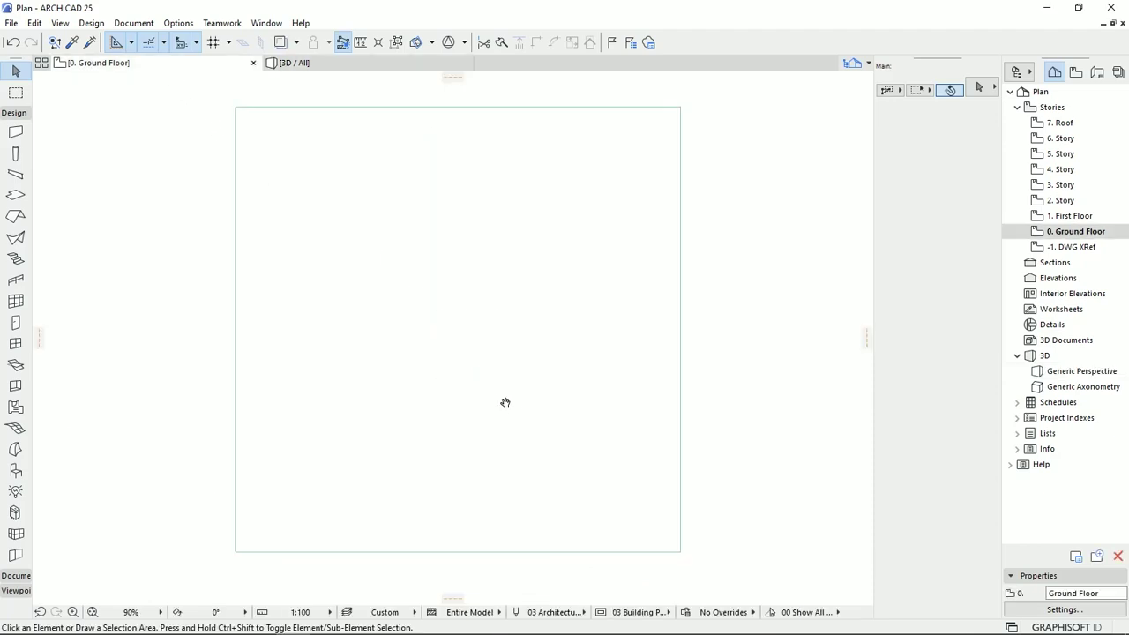
click(16, 259)
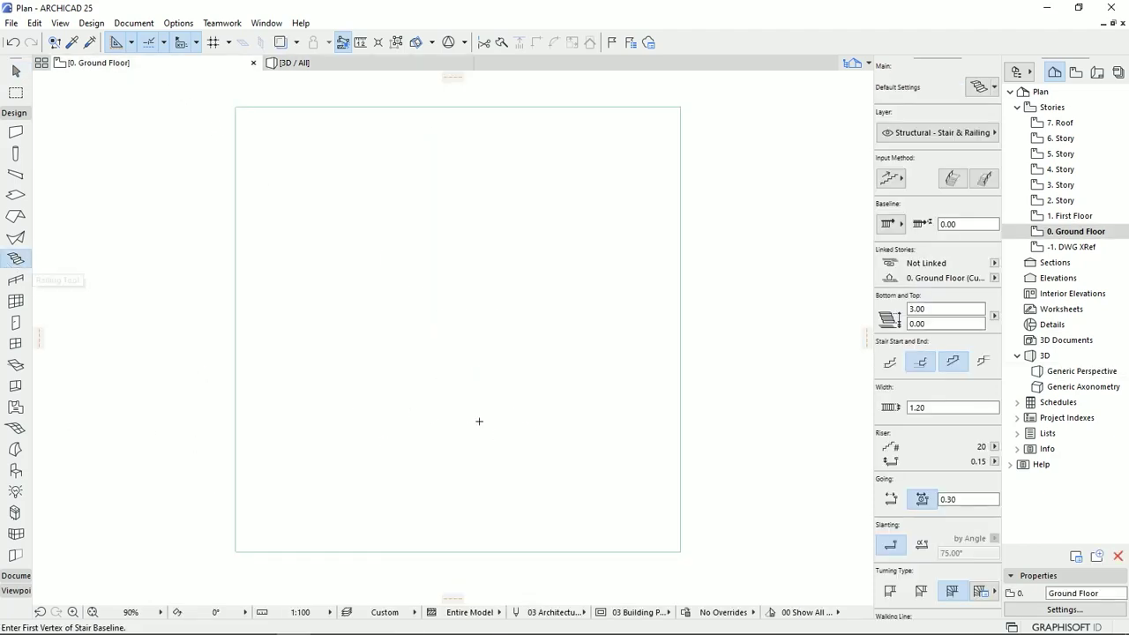
middle_drag(766, 340, 245, 333)
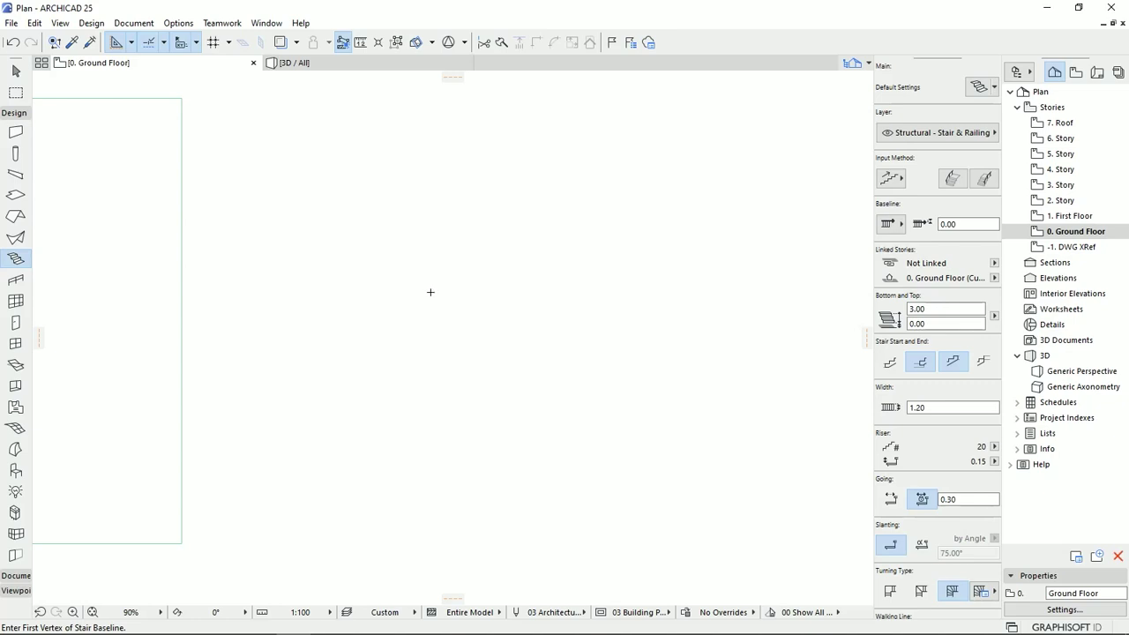
Step: Draw a small full circle in the empty area beside the slab as the stair's inner outline
click(16, 113)
click(17, 129)
click(15, 358)
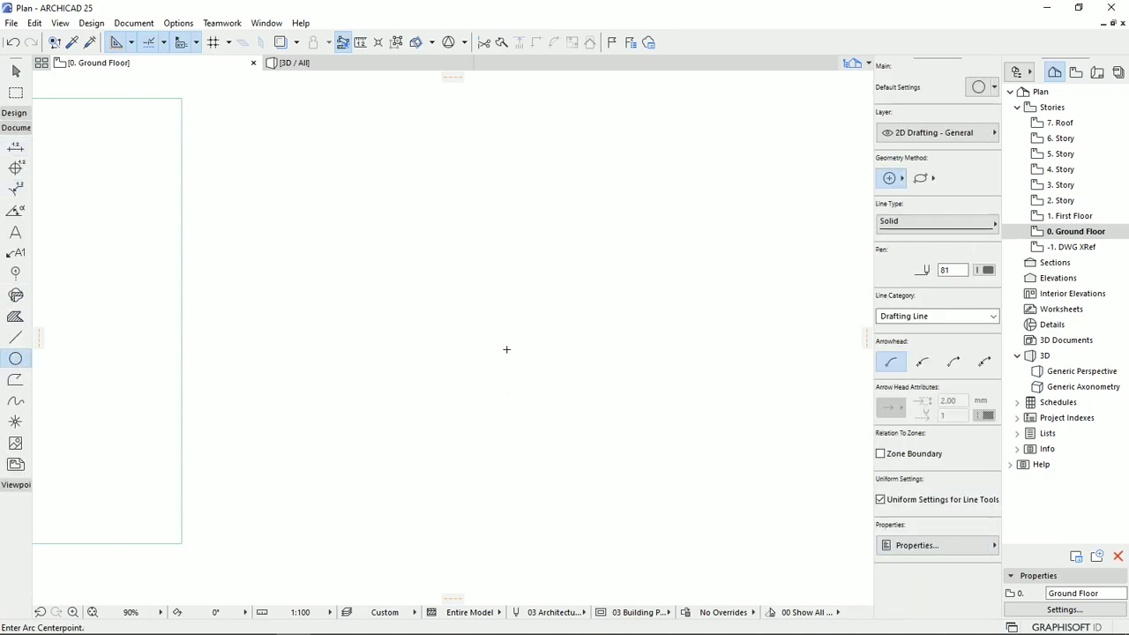
scroll(514, 321, up, 3)
middle_drag(514, 321, 467, 342)
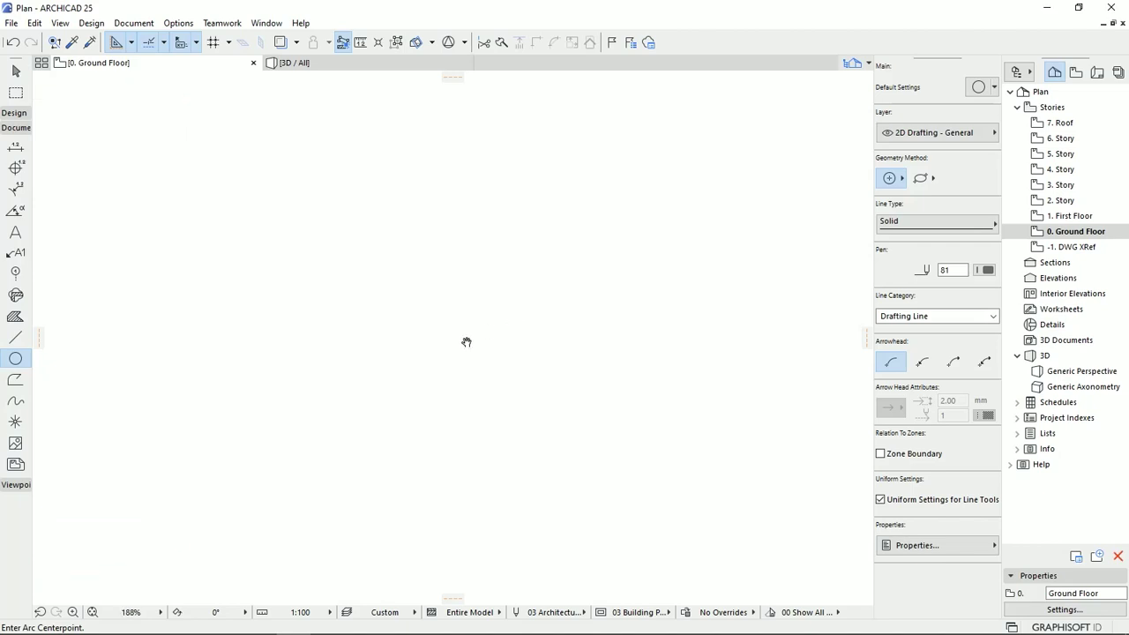
click(431, 317)
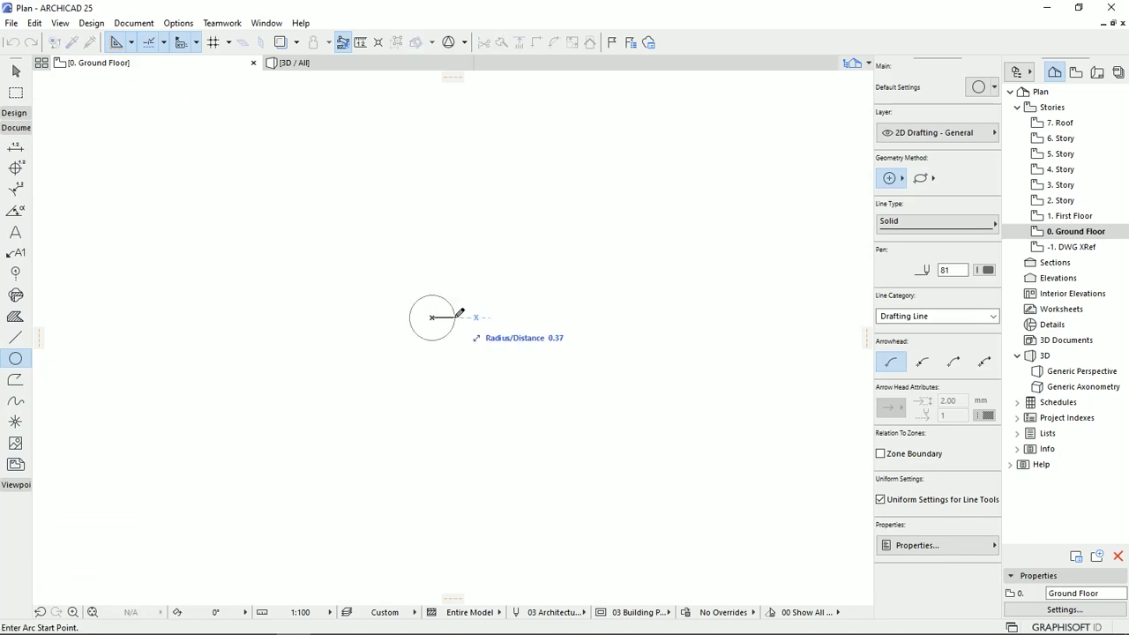
click(462, 315)
click(462, 315)
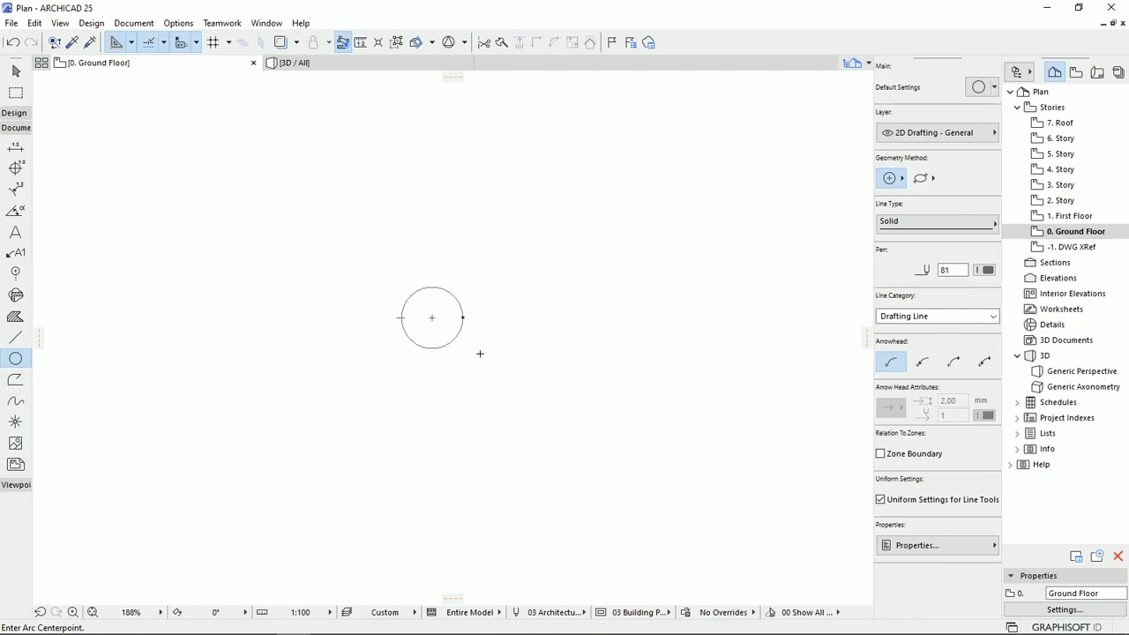
Step: Draw a larger circle concentric with the small one, with a radius of 1.7 m
click(432, 316)
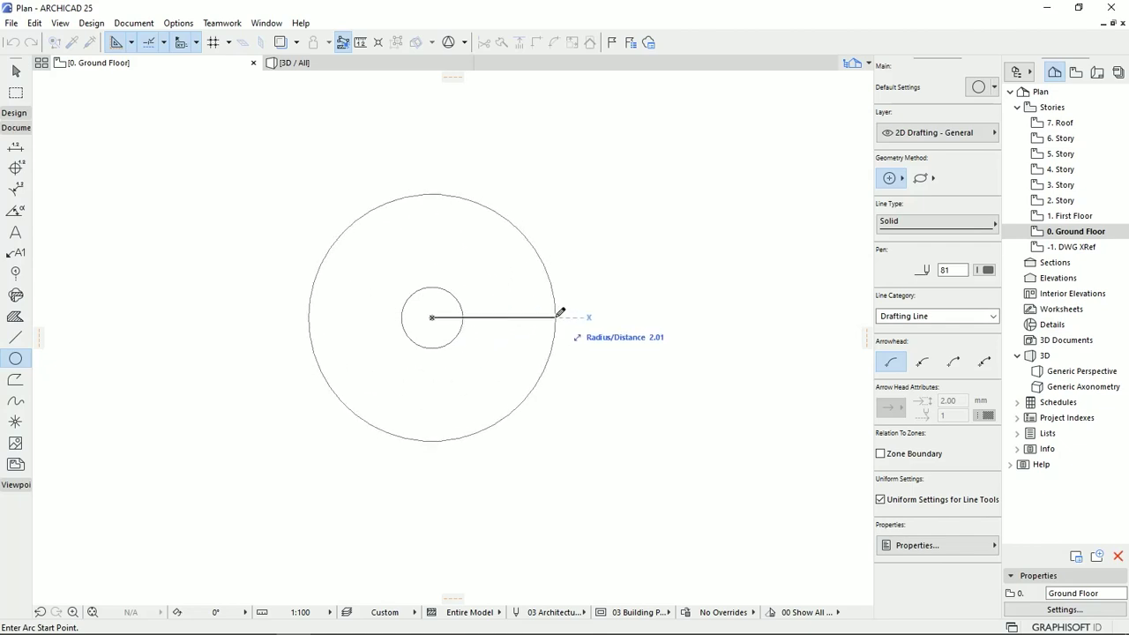
text(1)
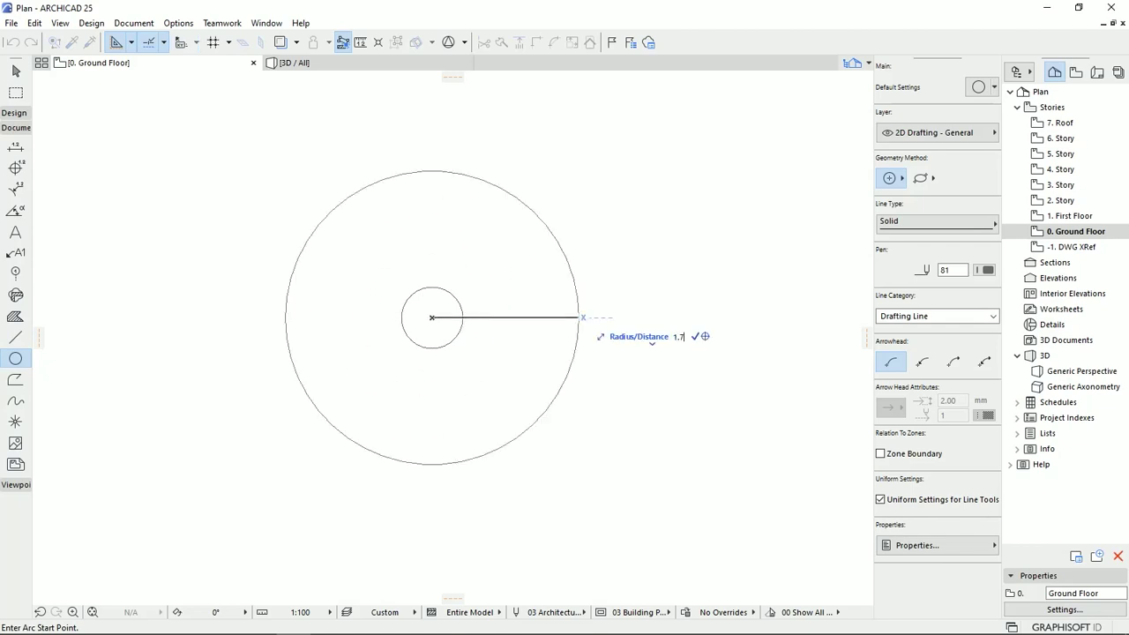
text(.7)
key(Return)
click(536, 315)
middle_drag(484, 349, 504, 352)
Step: Draw an open zigzag polyline of three segments in the empty space beside the concentric circles
click(14, 113)
click(16, 258)
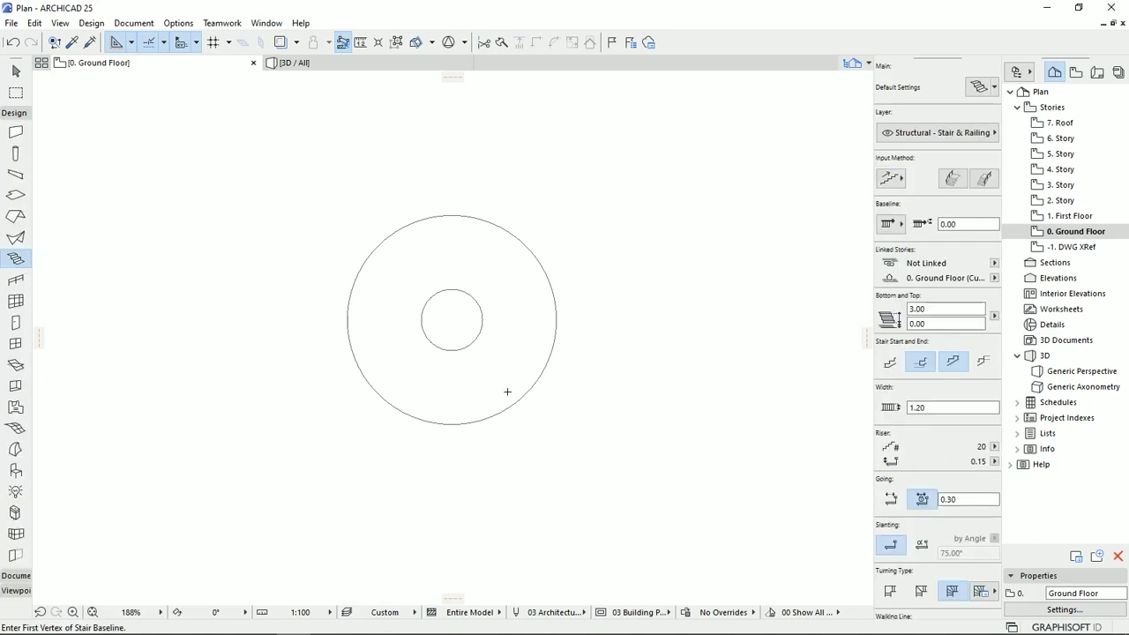
middle_drag(540, 345, 475, 371)
click(14, 112)
click(16, 127)
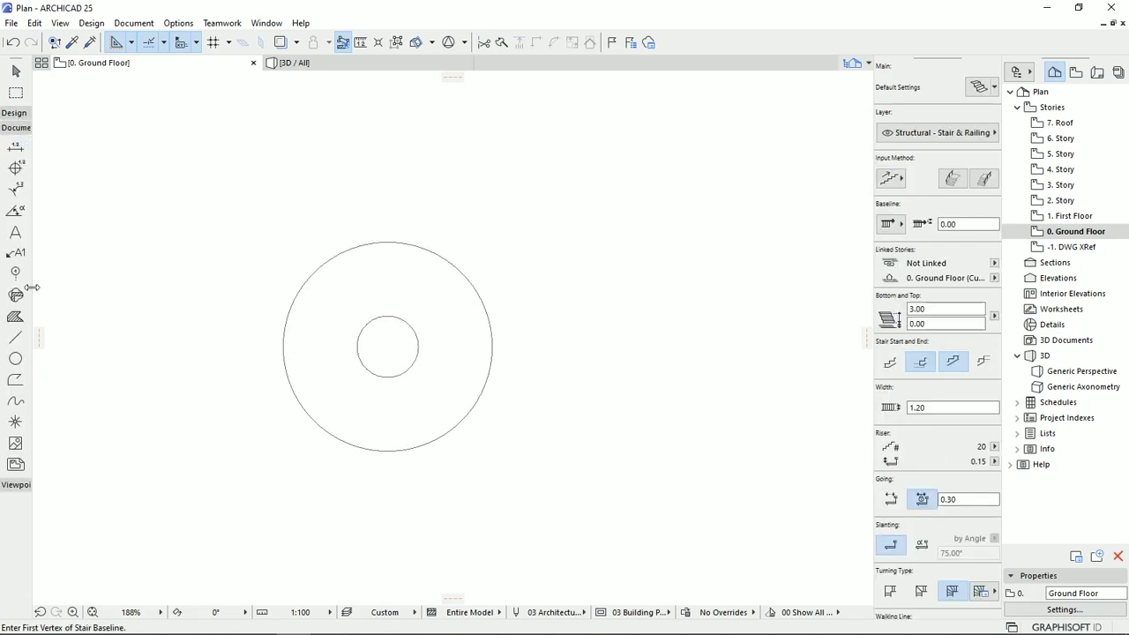
click(15, 337)
middle_drag(393, 353, 230, 343)
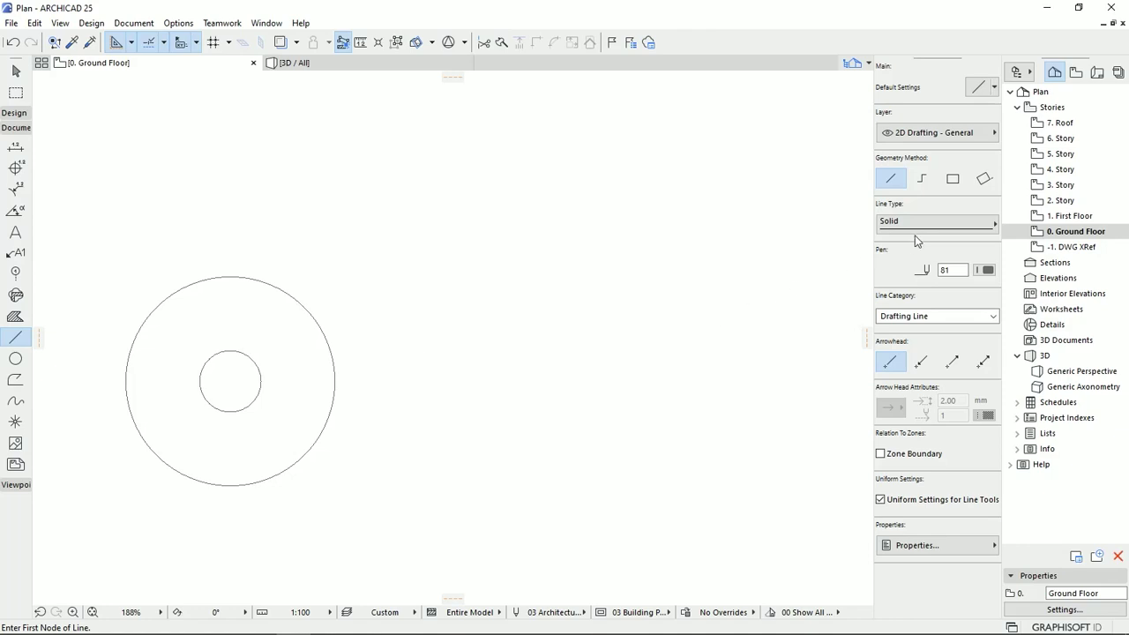
click(921, 178)
click(489, 507)
click(535, 460)
click(497, 402)
double_click(520, 298)
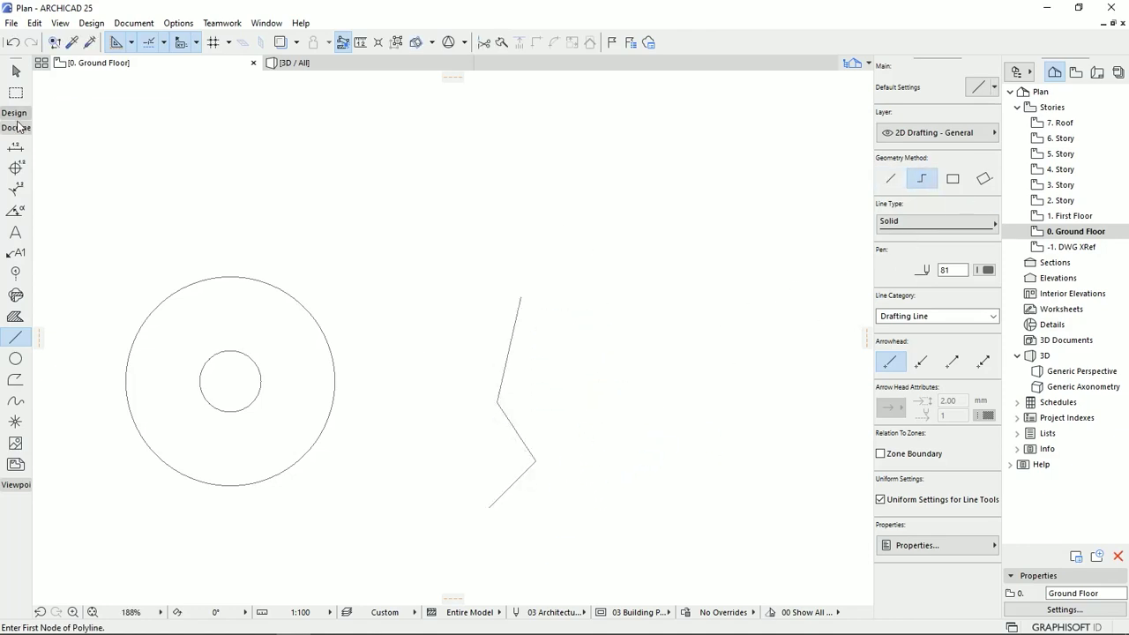
Step: Trace the zigzag polyline with the Stair tool and accept the fourth layout offered by the Stair Solver
click(15, 114)
click(15, 259)
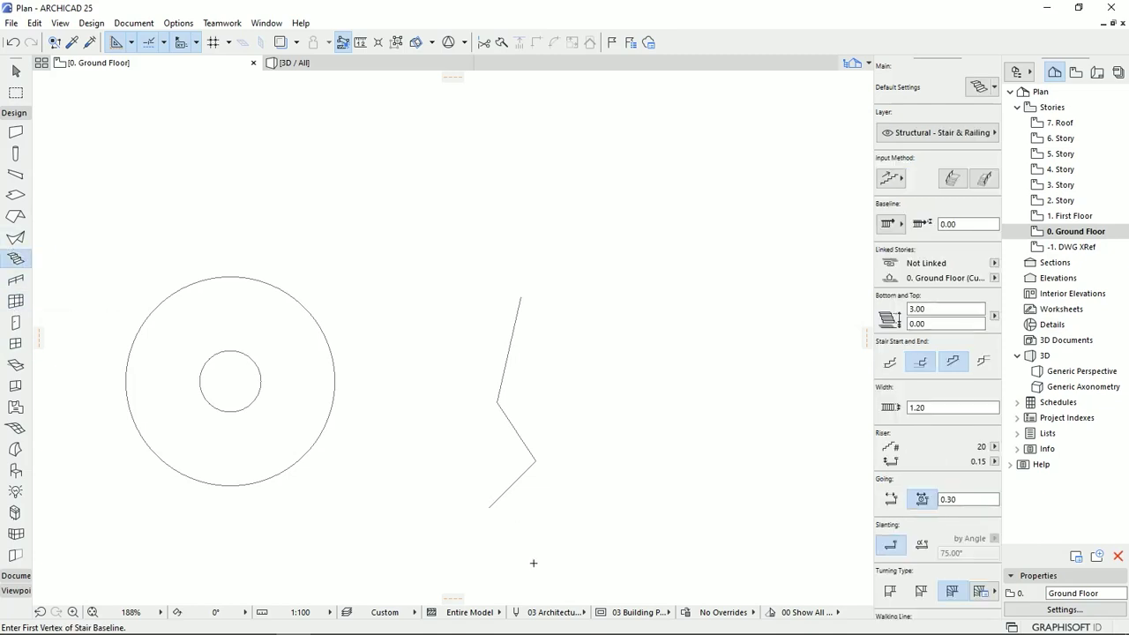
click(500, 502)
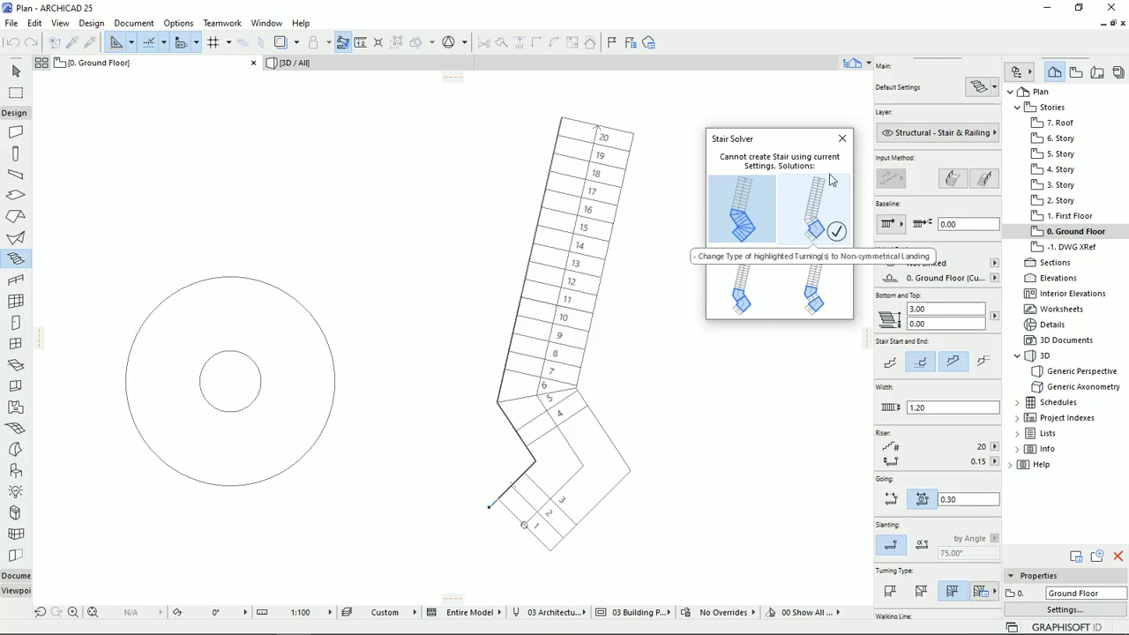
click(811, 293)
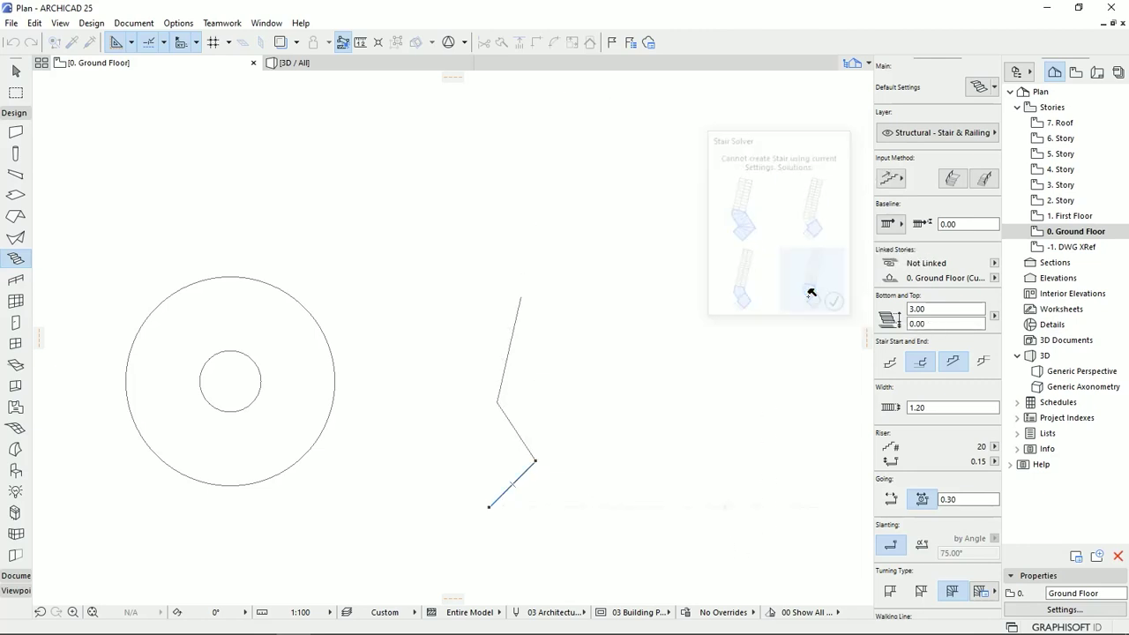
middle_drag(553, 421, 675, 381)
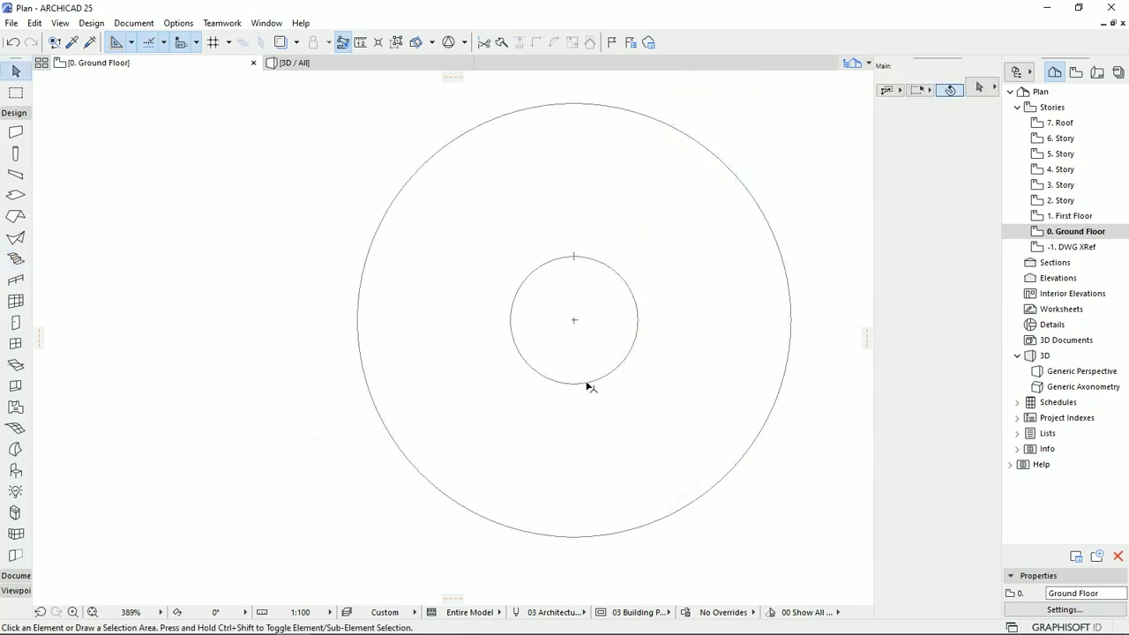
Step: Stretch the inner circle into an arc of about 356°, leaving a small gap at its lowest point
click(578, 386)
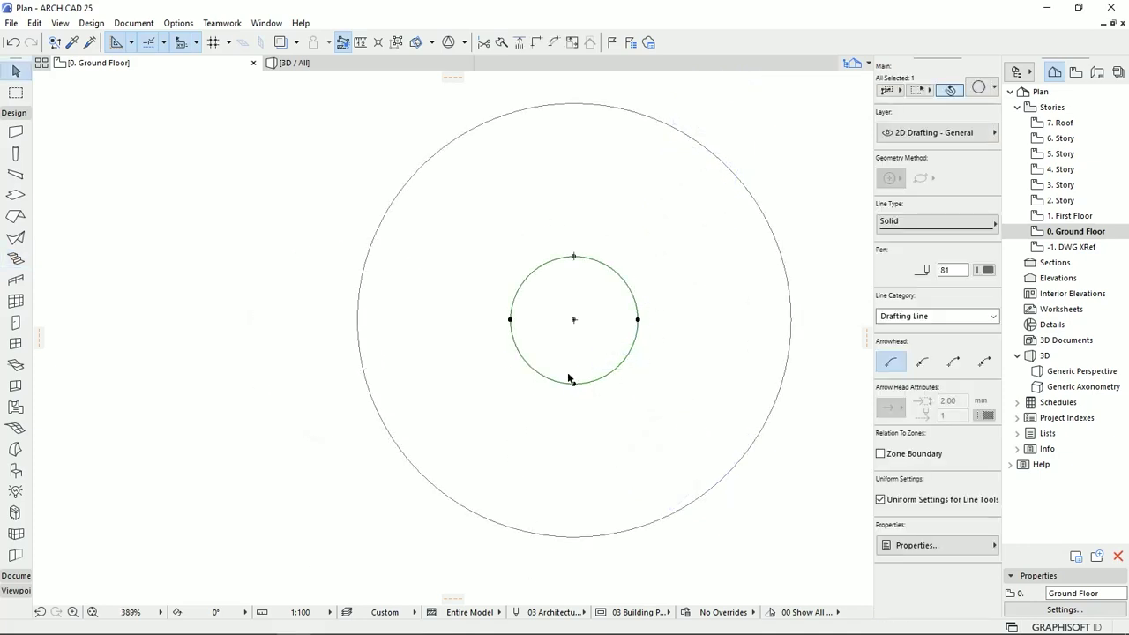
scroll(564, 397, up, 4)
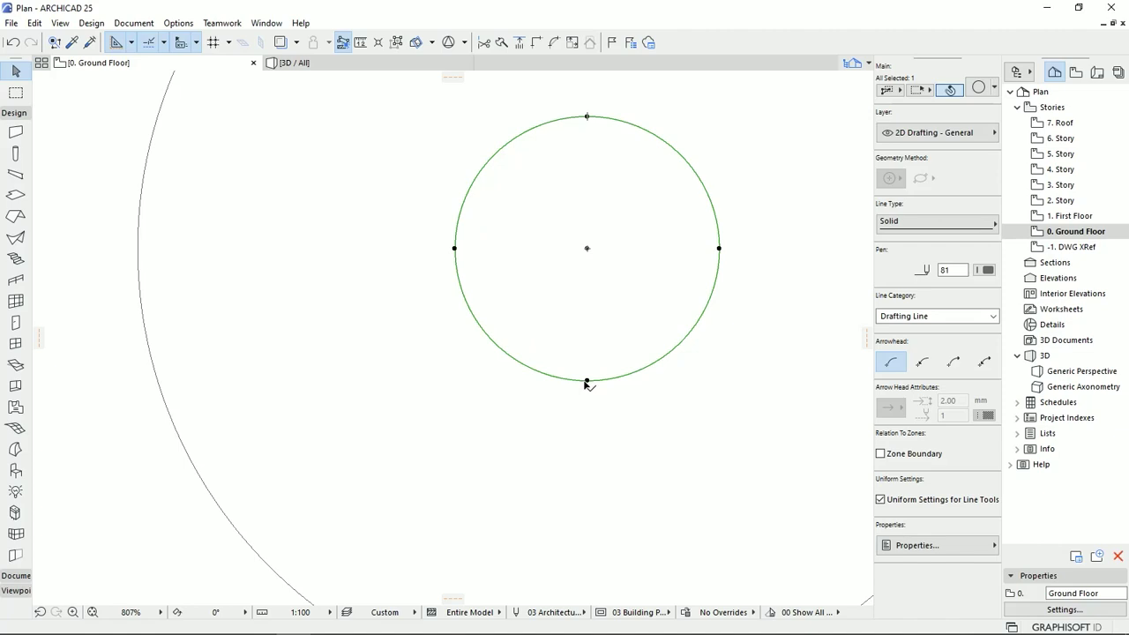
click(587, 380)
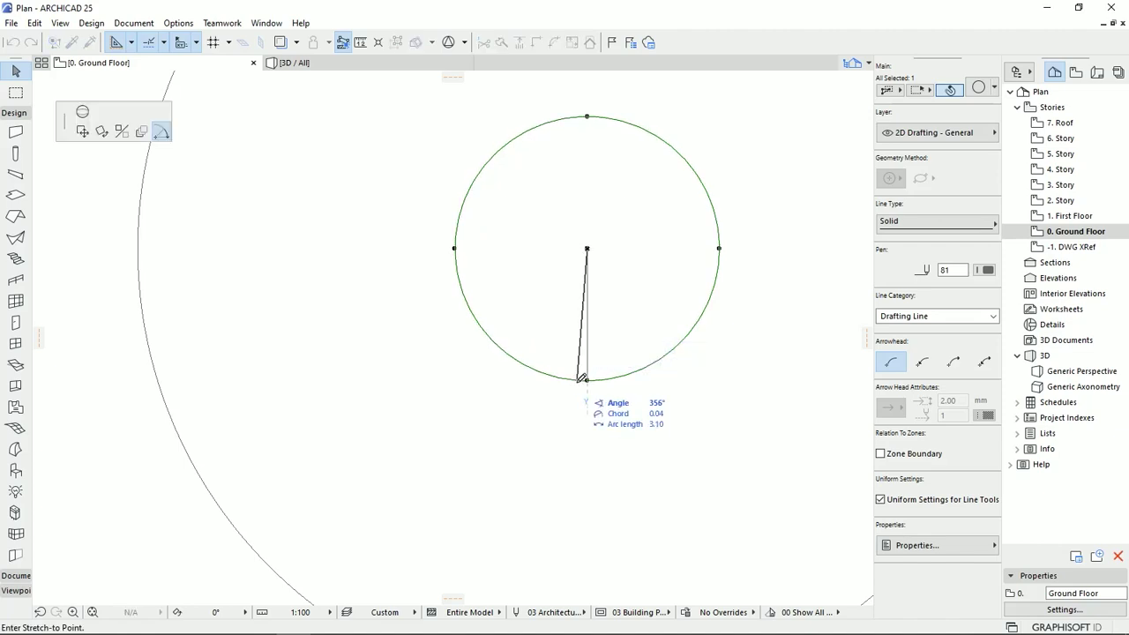
click(578, 381)
scroll(550, 417, down, 3)
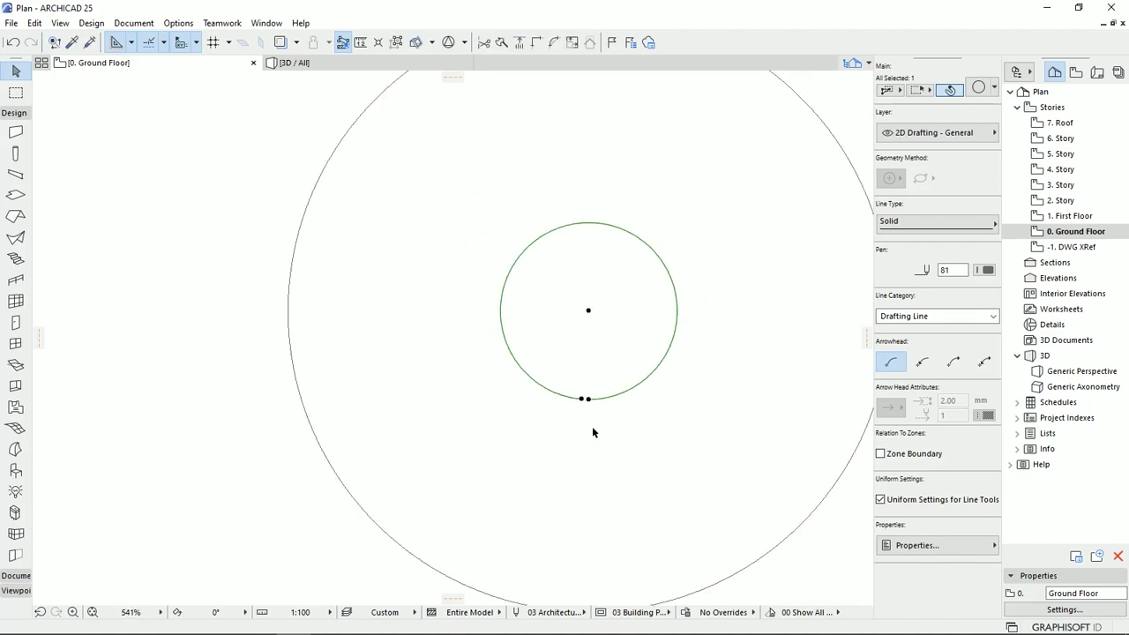
middle_drag(663, 261, 638, 314)
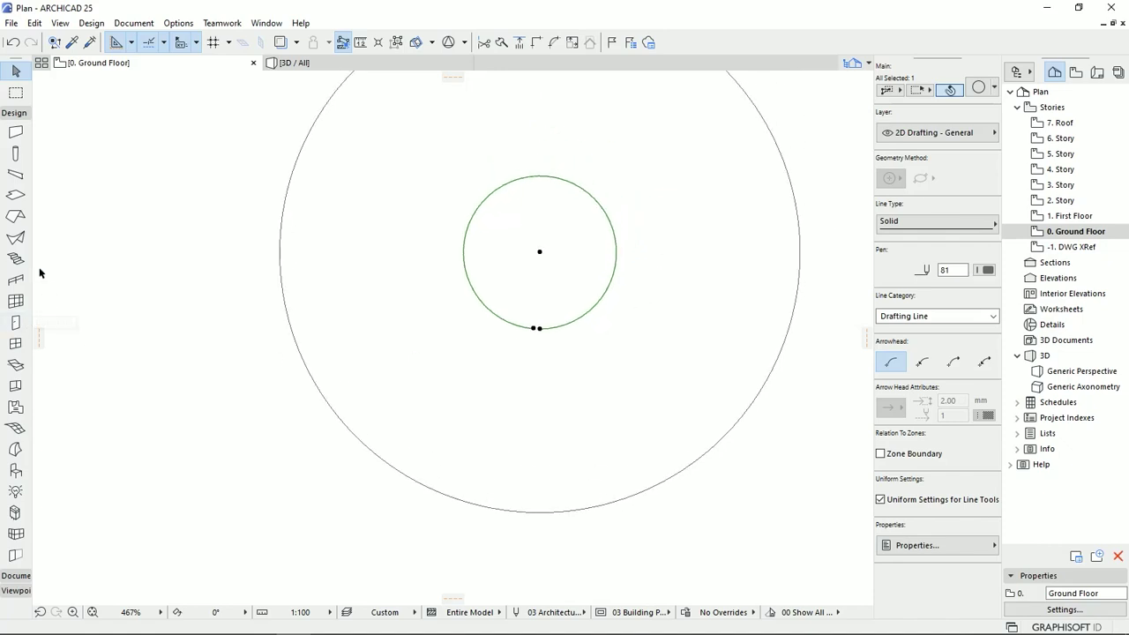
key(Escape)
Step: Trace the inner arc with the Stair tool to create a curved stair climbing counter-clockwise from the gap, extending out to the larger circle
click(16, 258)
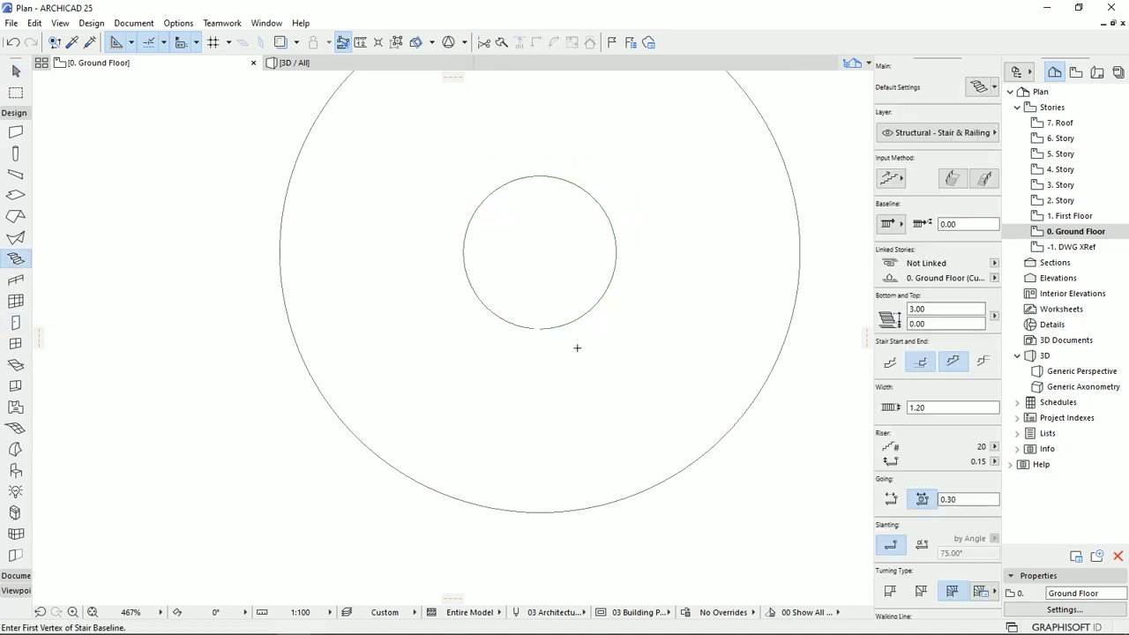
key(space)
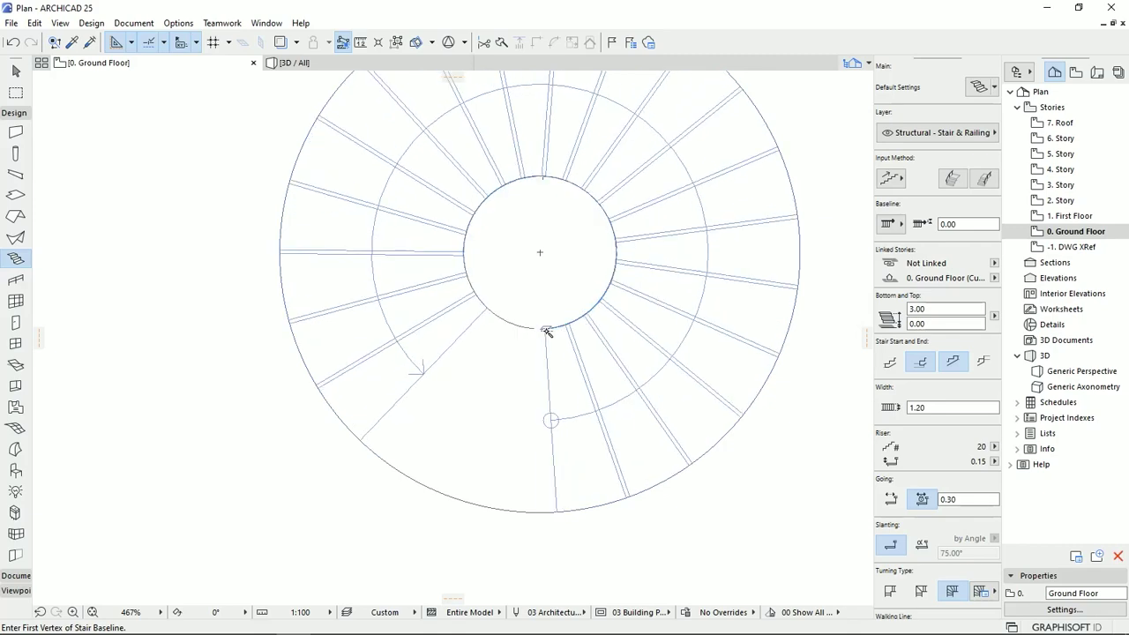
click(553, 420)
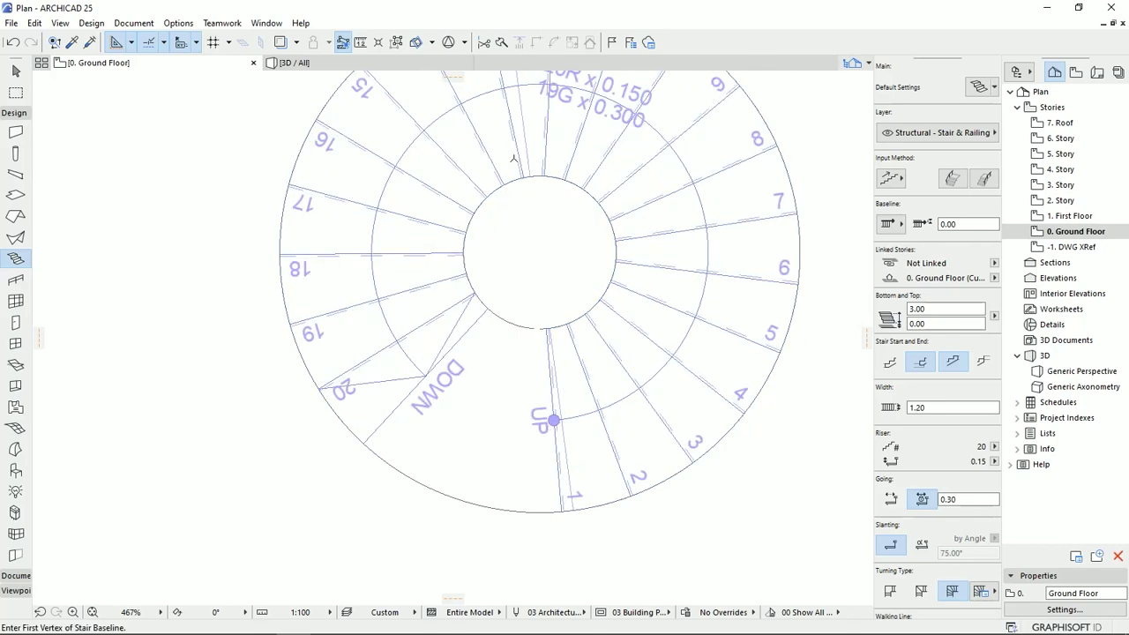
middle_drag(550, 231, 520, 335)
scroll(519, 335, down, 2)
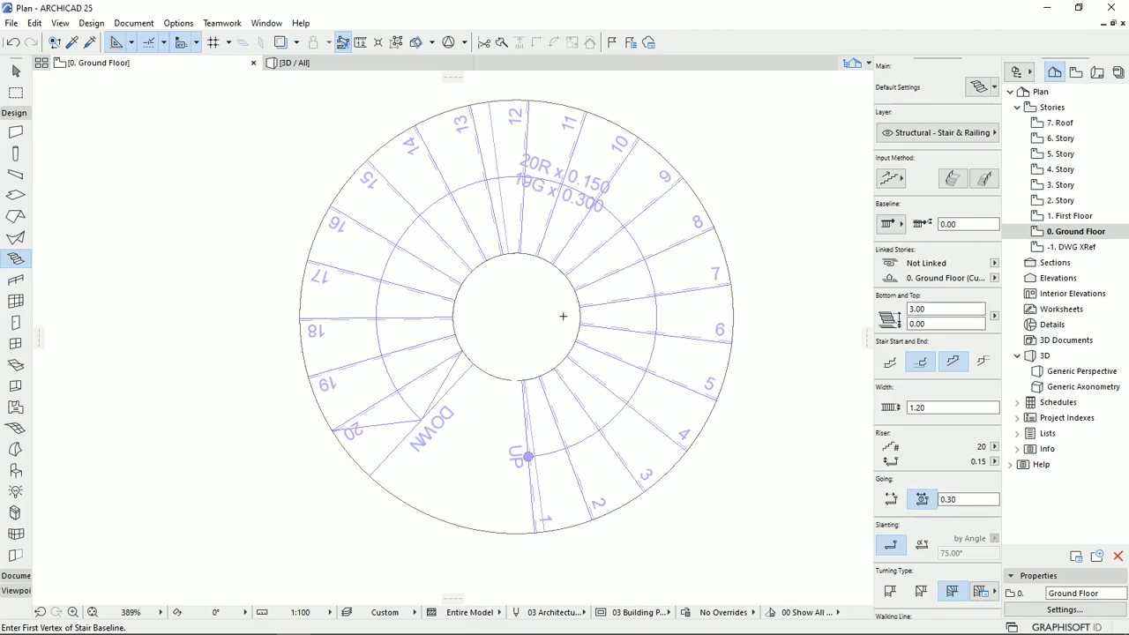
Step: Delete the inner arc and outer circle used as guides for the curved stair, and open the 3D view
key(Escape)
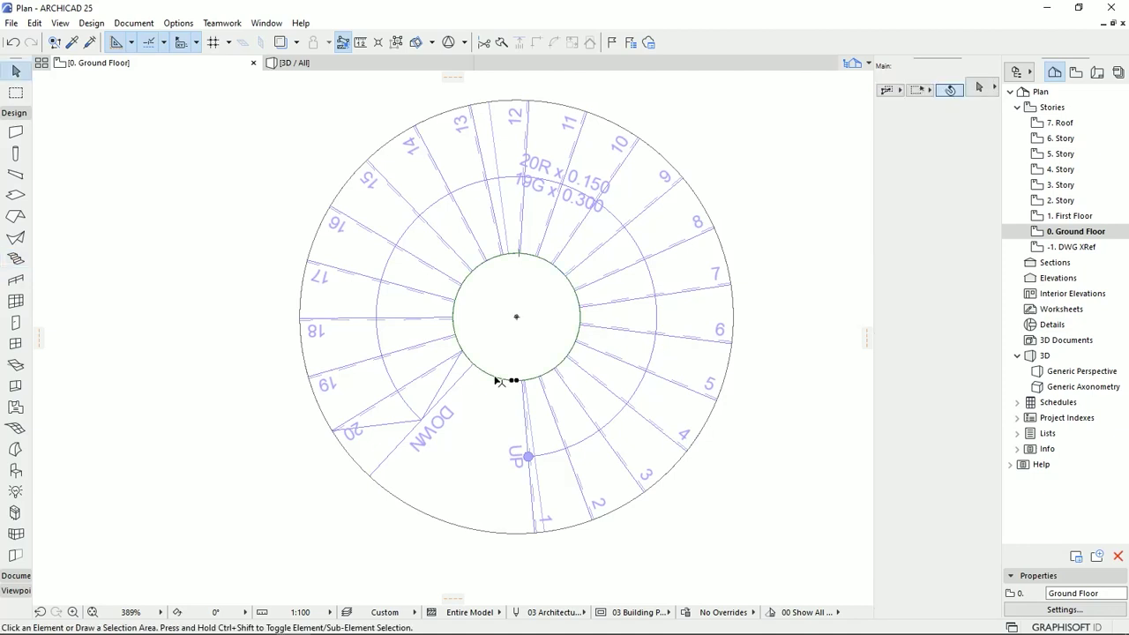
click(474, 529)
key(Delete)
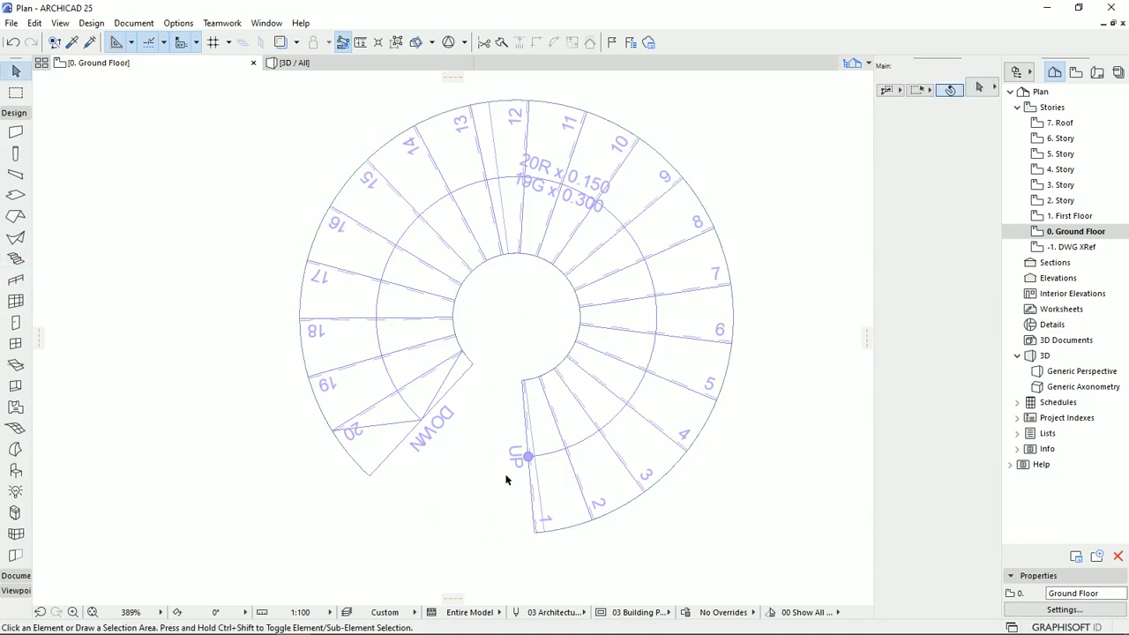
click(367, 67)
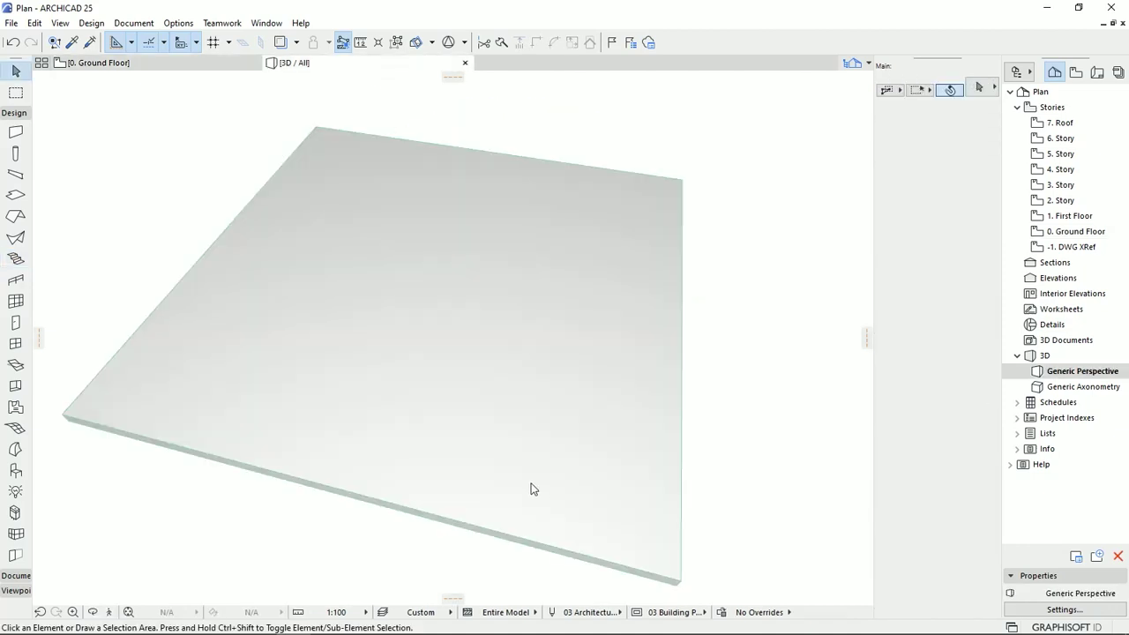
Step: Move the curved stair on the ground floor plan onto the middle of the square slab
scroll(532, 485, down, 1)
middle_drag(552, 383, 215, 372)
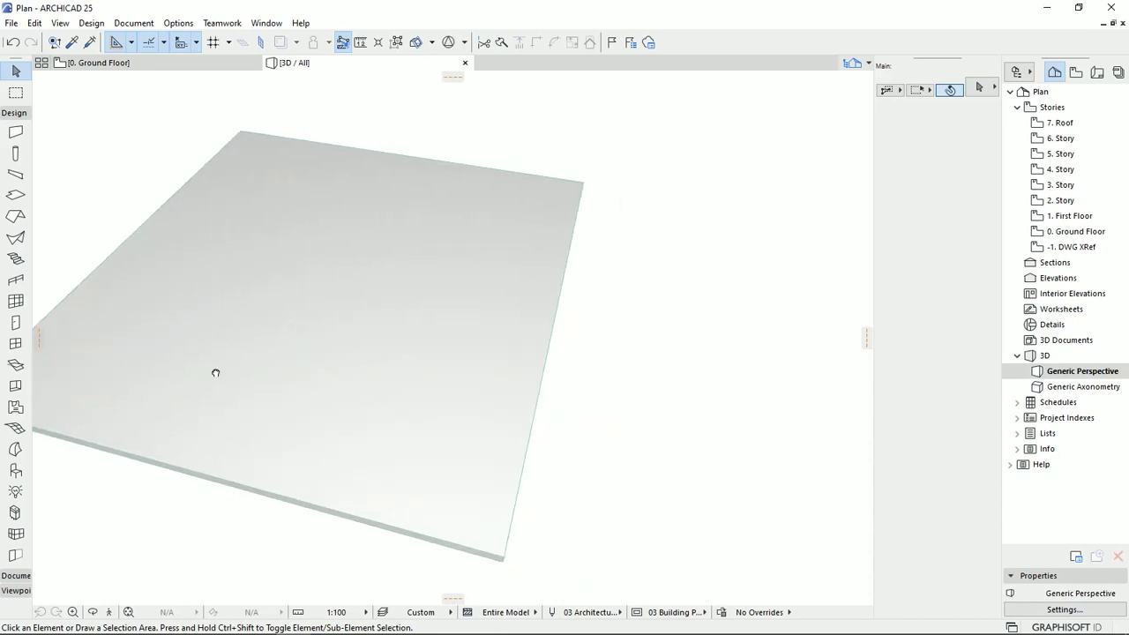
scroll(285, 376, down, 2)
shift+middle_drag(285, 376, 470, 373)
scroll(470, 373, up, 3)
click(211, 67)
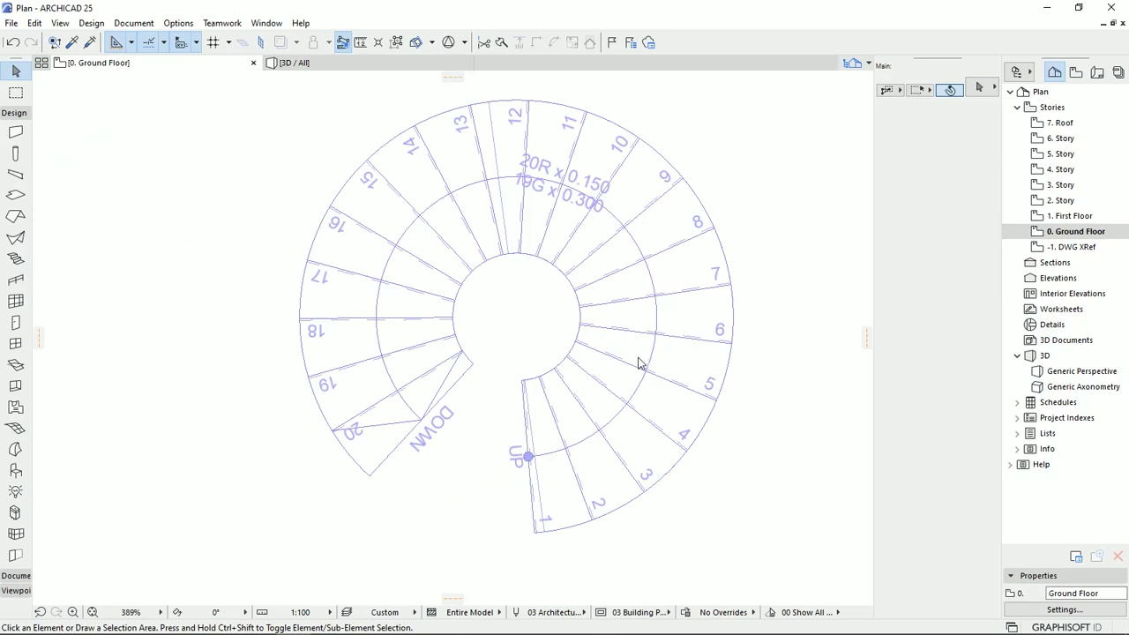
scroll(635, 355, down, 3)
scroll(629, 353, down, 4)
scroll(421, 343, up, 2)
middle_drag(655, 385, 442, 385)
click(703, 297)
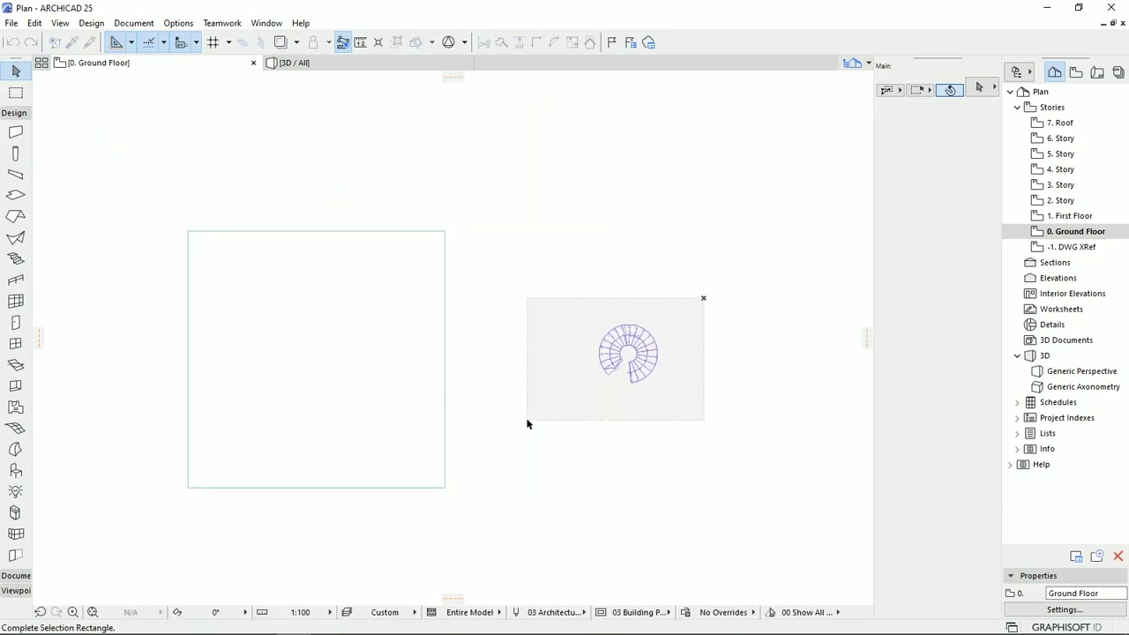
click(528, 419)
drag(628, 359, 311, 357)
Step: Examine the relocated stair in 3D and compare it with the helical stair reference photo in Photos
click(353, 68)
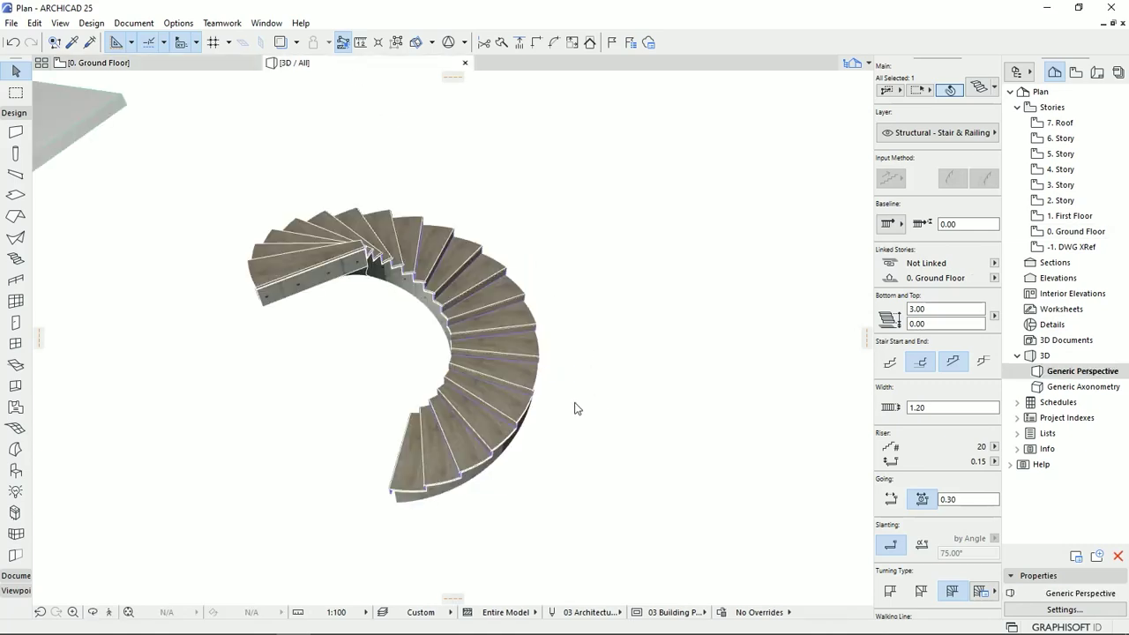
scroll(336, 249, down, 3)
scroll(337, 254, up, 5)
shift+middle_drag(464, 290, 627, 185)
drag(628, 185, 153, 243)
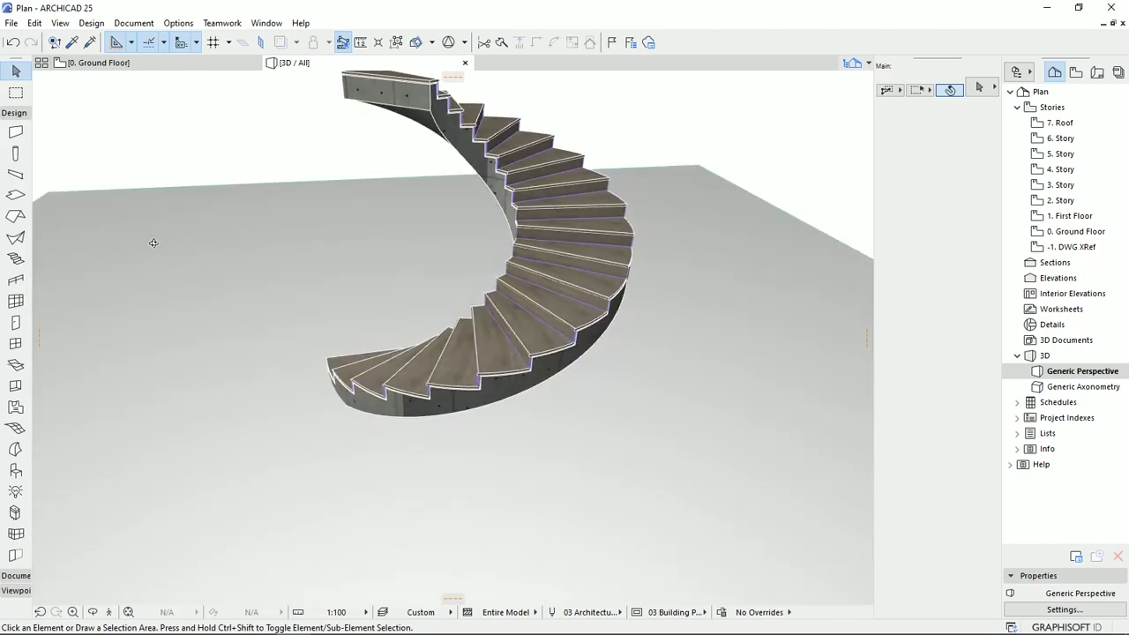
middle_drag(554, 288, 538, 318)
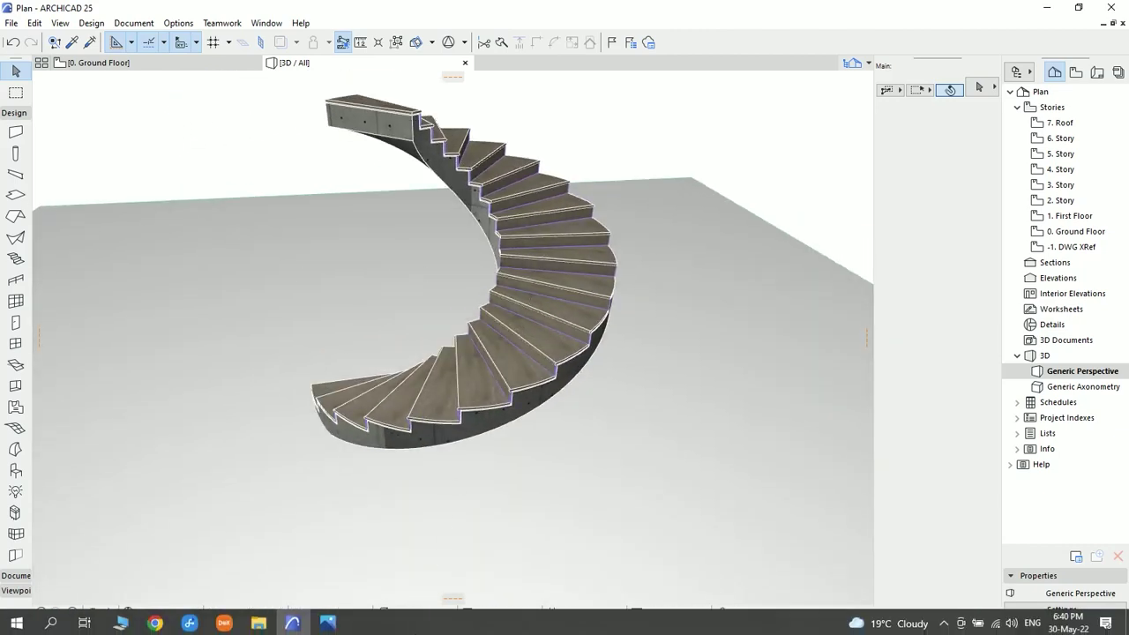
click(328, 622)
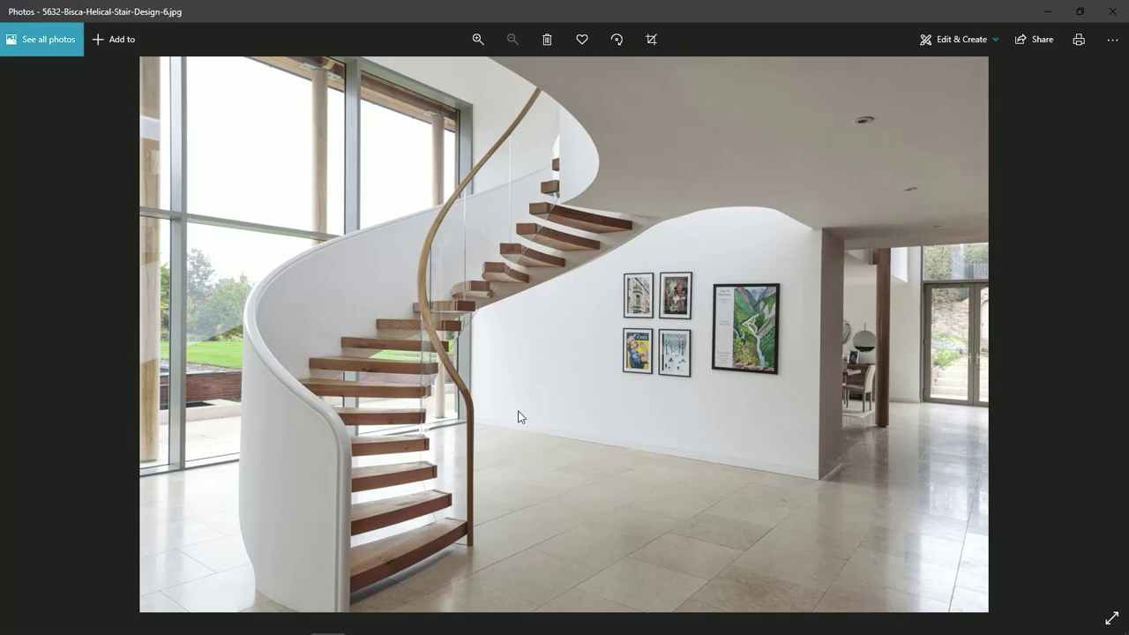
click(1047, 11)
Step: Set the stair's flight and landing structures to Stringers Only, using the straight Flight Stringer 25 instead of the stepped type
key(ctrl+a)
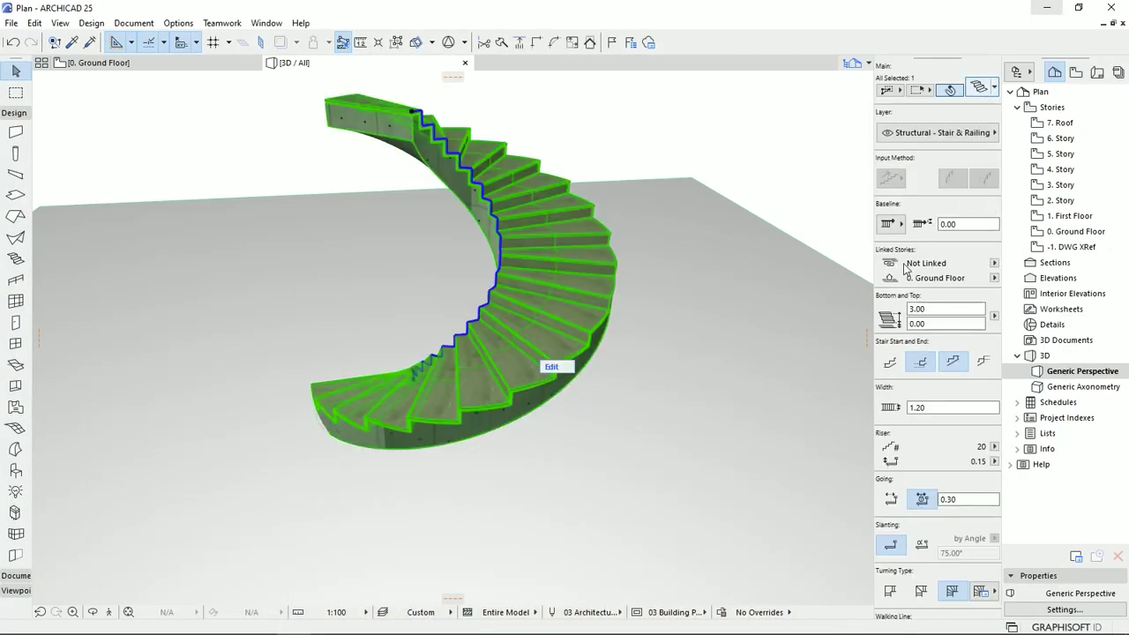
click(977, 86)
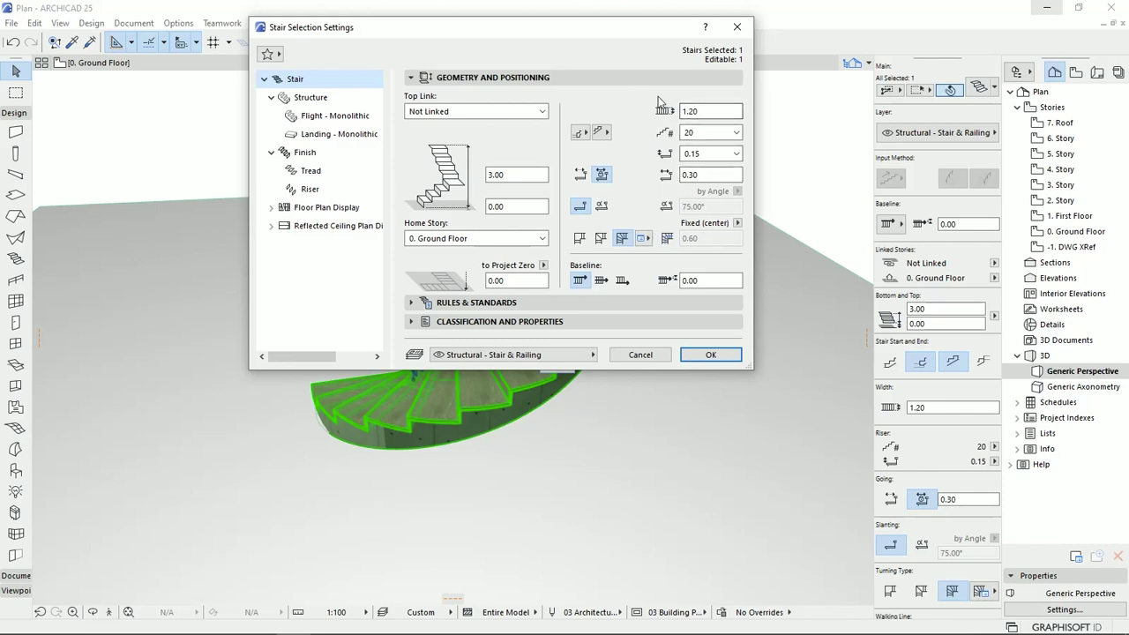
click(307, 99)
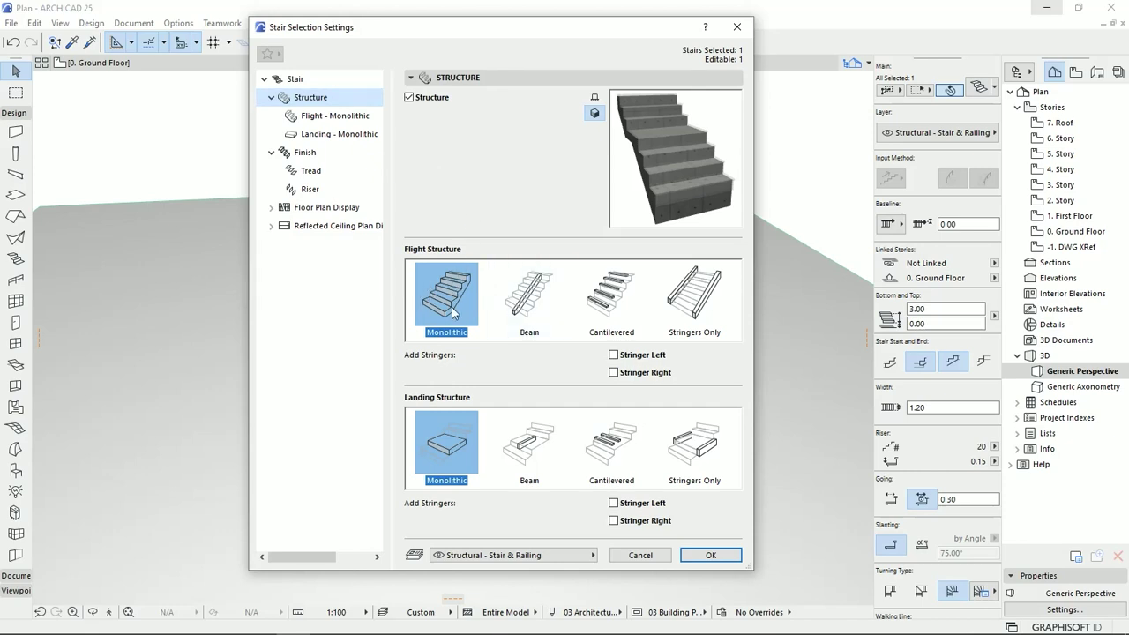
click(687, 297)
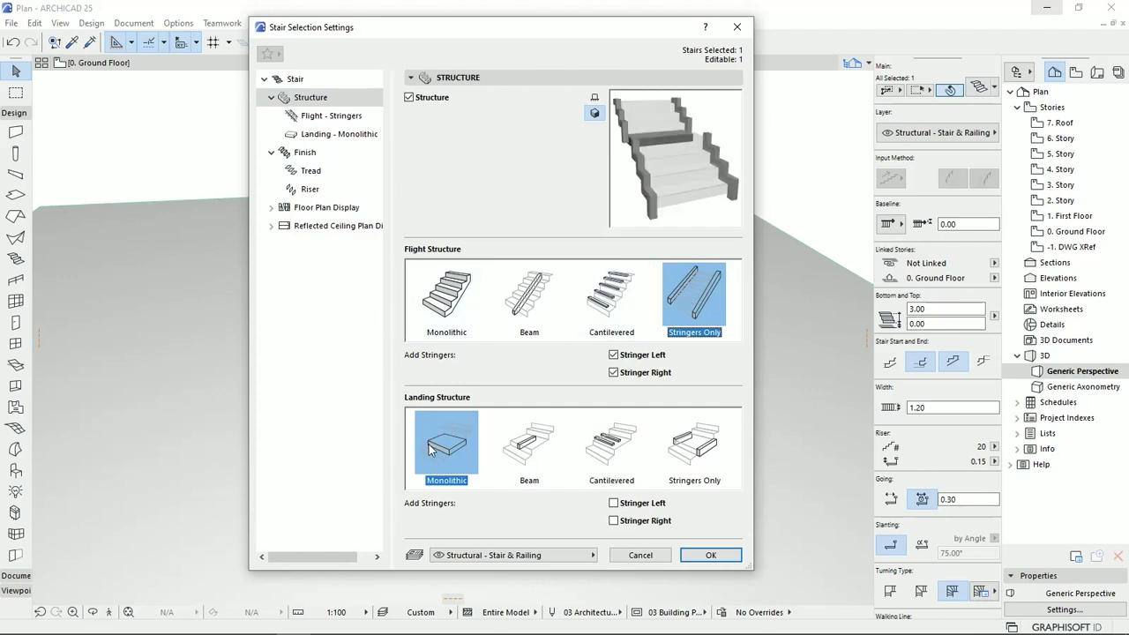
click(685, 448)
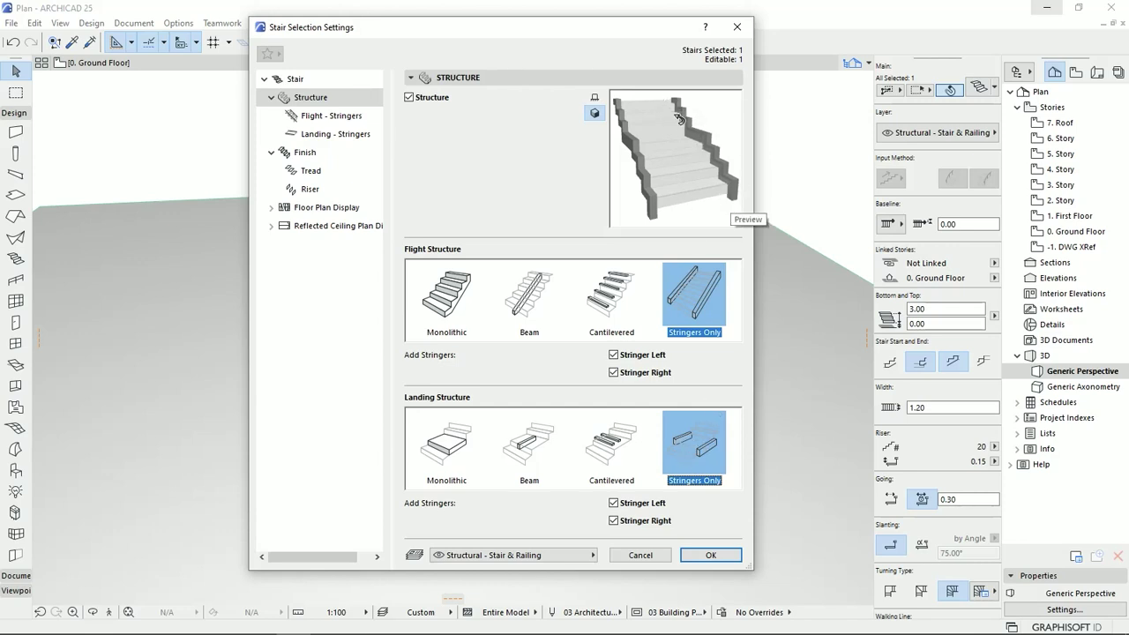
click(331, 116)
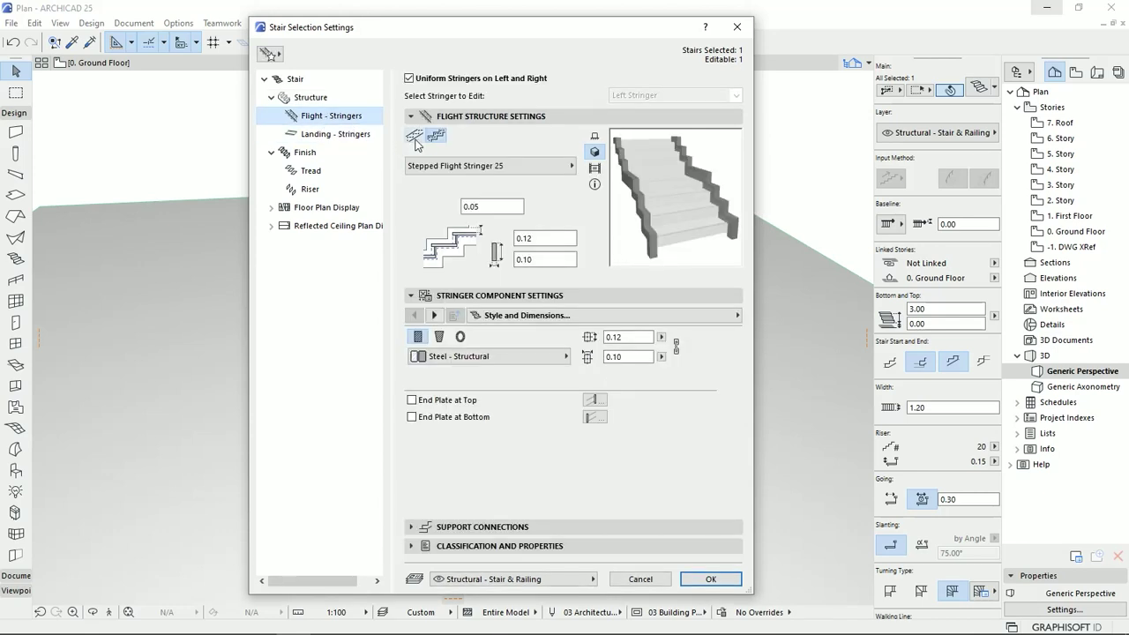
click(415, 138)
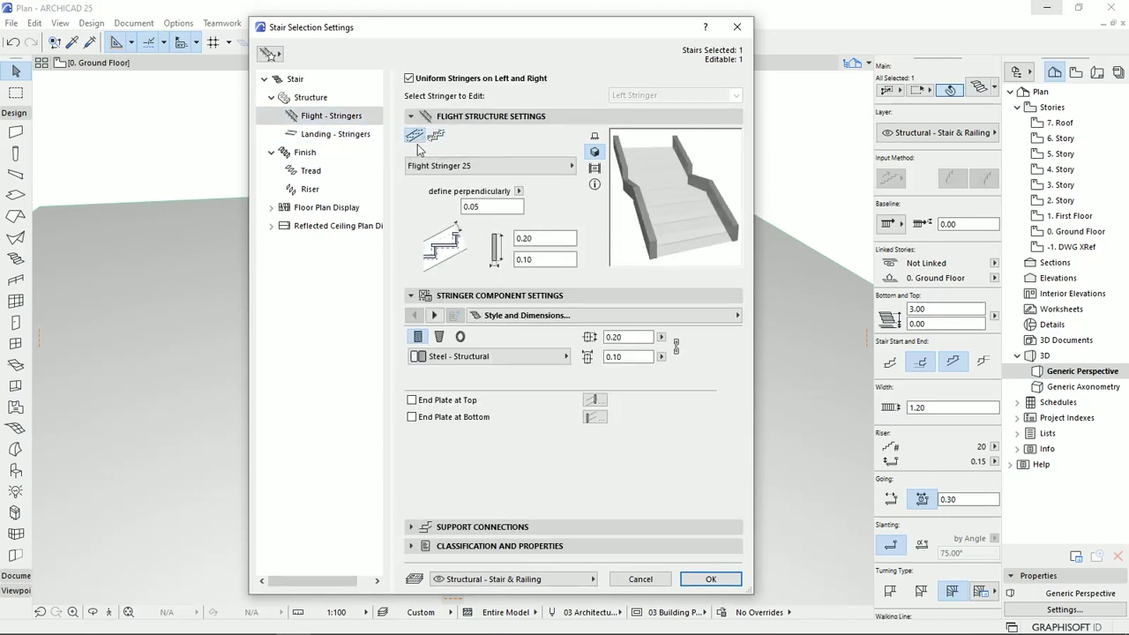
Step: Limit the stair finish to treads without risers, setting the tread thickness to 0.08 and the dimension below it to 0.00
click(304, 153)
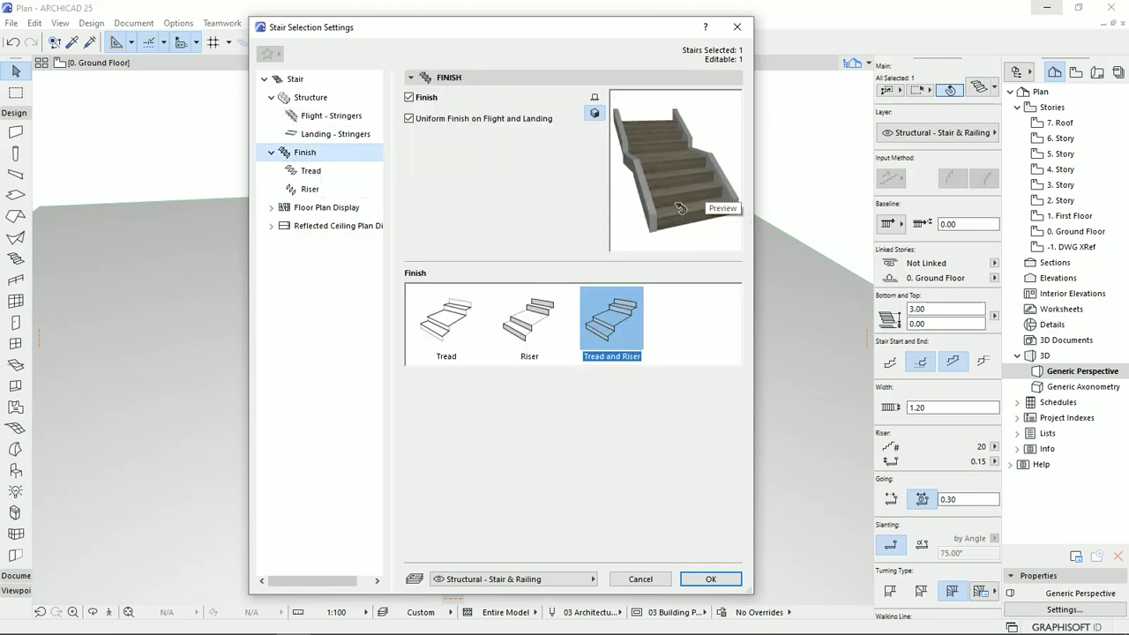
click(447, 326)
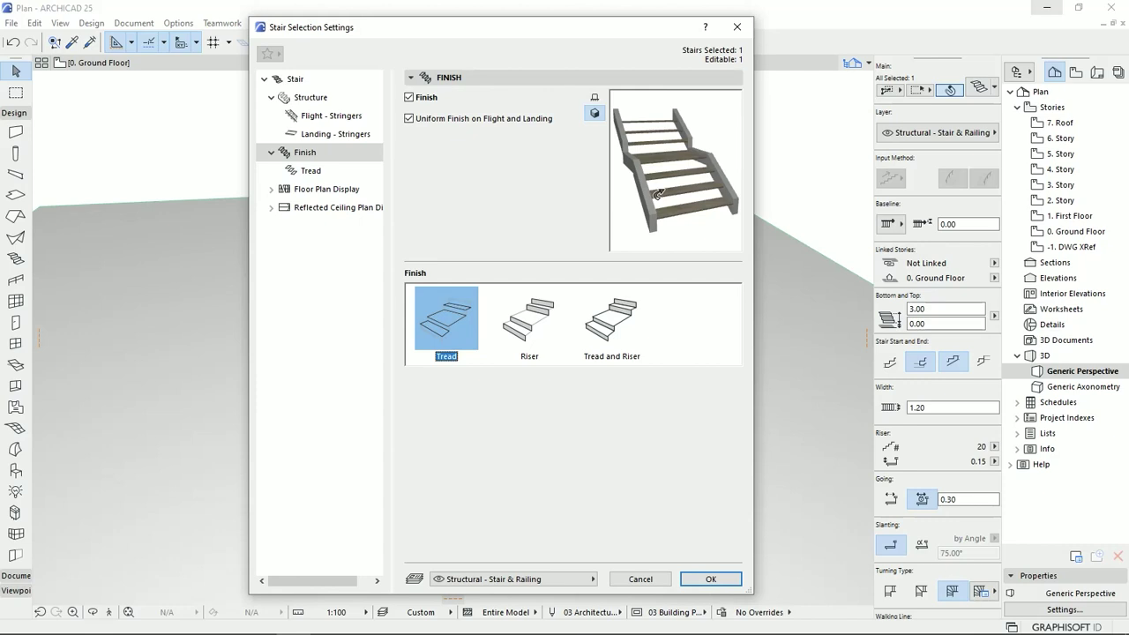
click(309, 171)
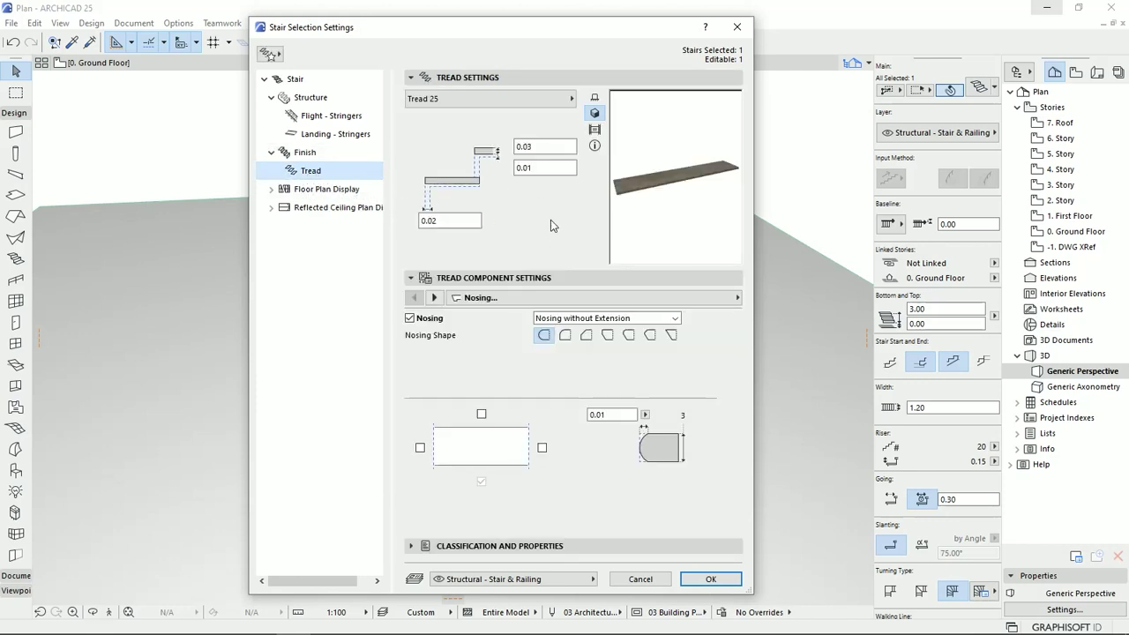
click(535, 146)
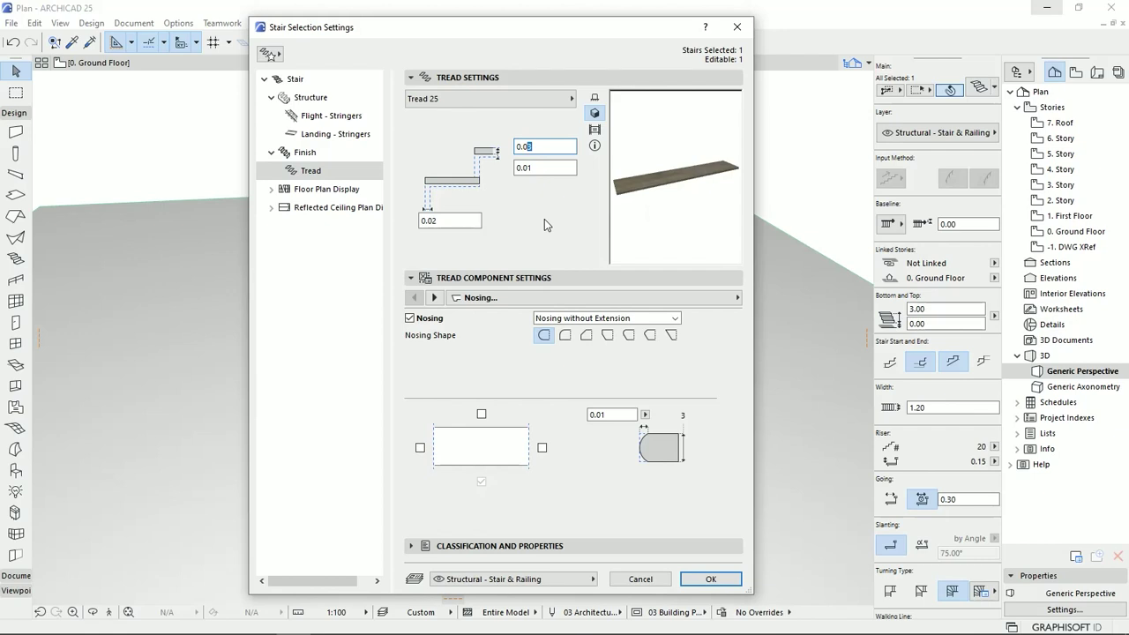
text(8)
click(527, 167)
click(439, 220)
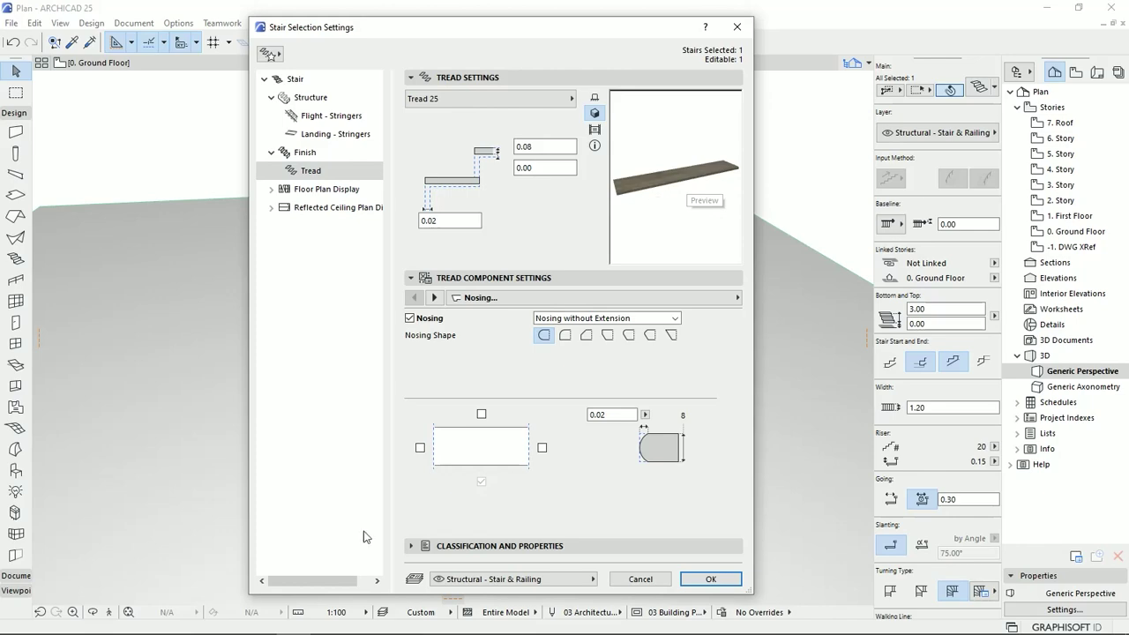
click(710, 579)
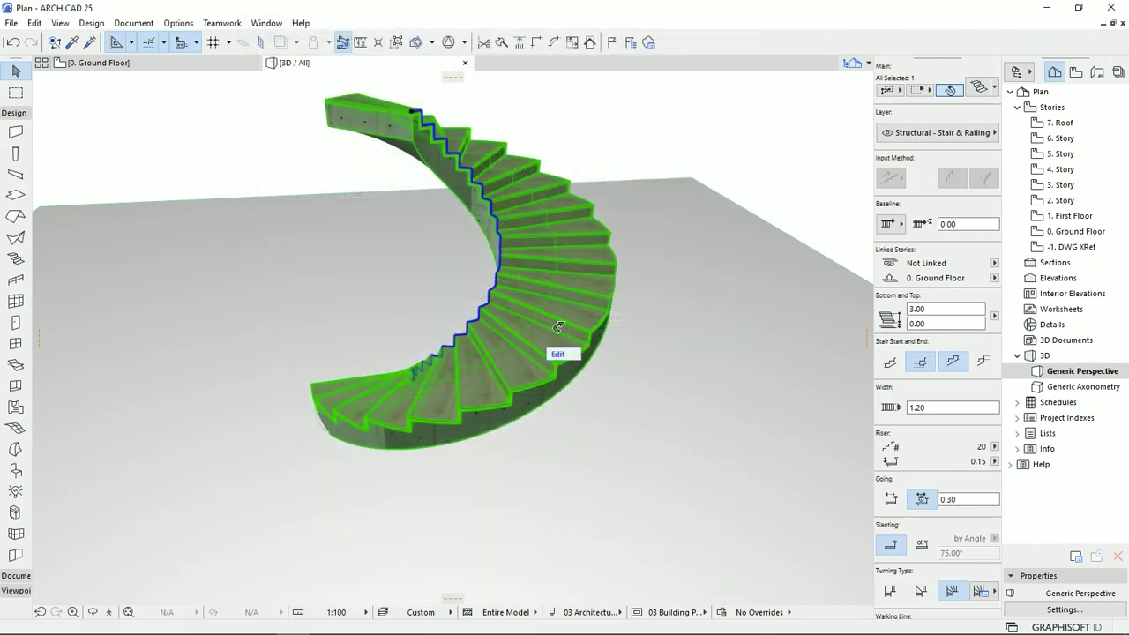
Step: Check the stair against the reference photo and remove the right stringer from both its flight and landing structures
middle_drag(532, 306, 553, 328)
scroll(553, 357, up, 2)
shift+middle_drag(517, 393, 765, 334)
click(334, 627)
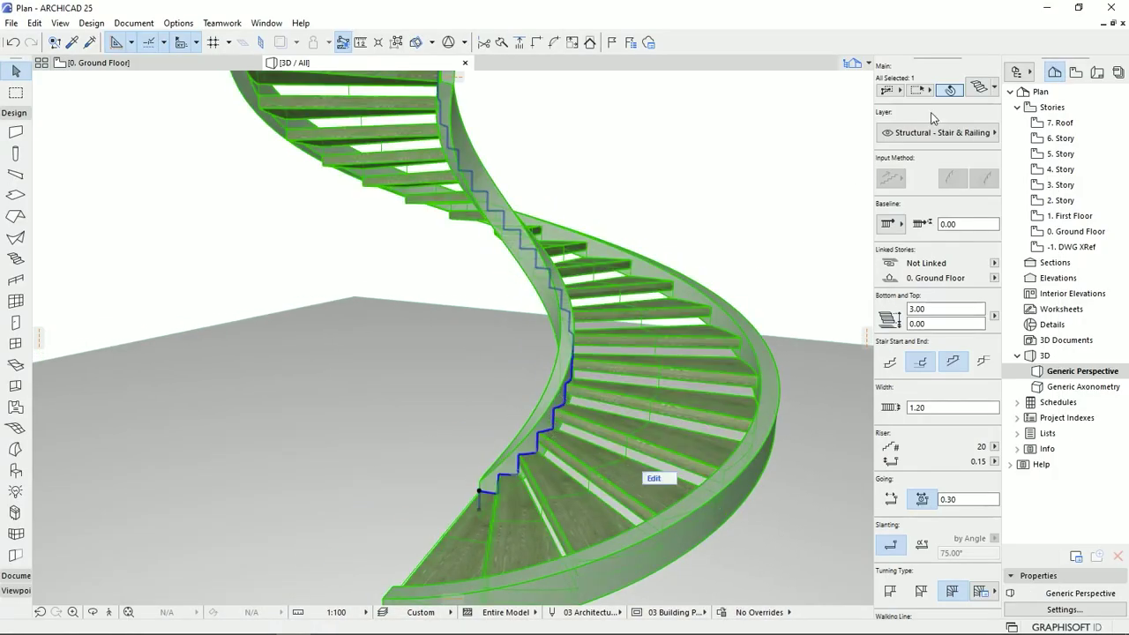
key(ctrl+t)
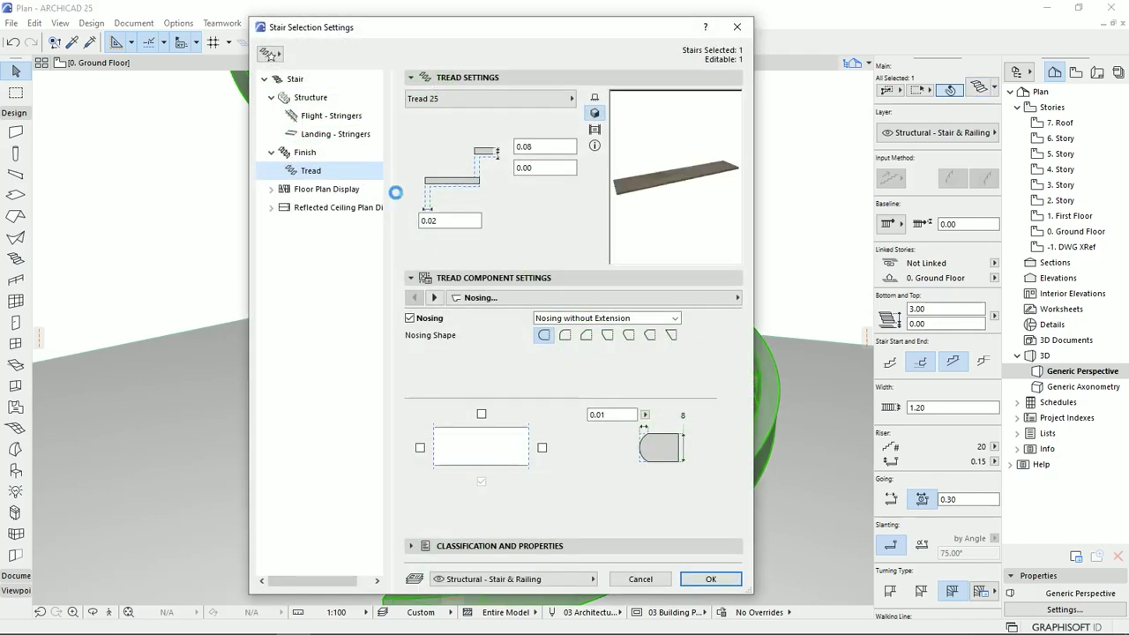
click(328, 117)
click(311, 99)
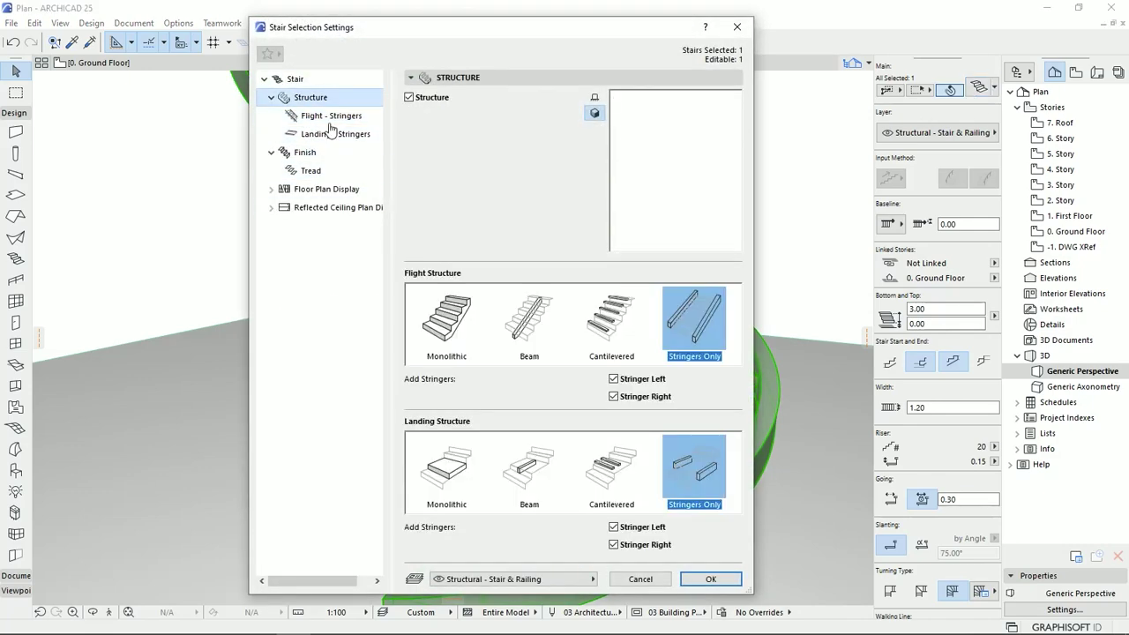
click(612, 544)
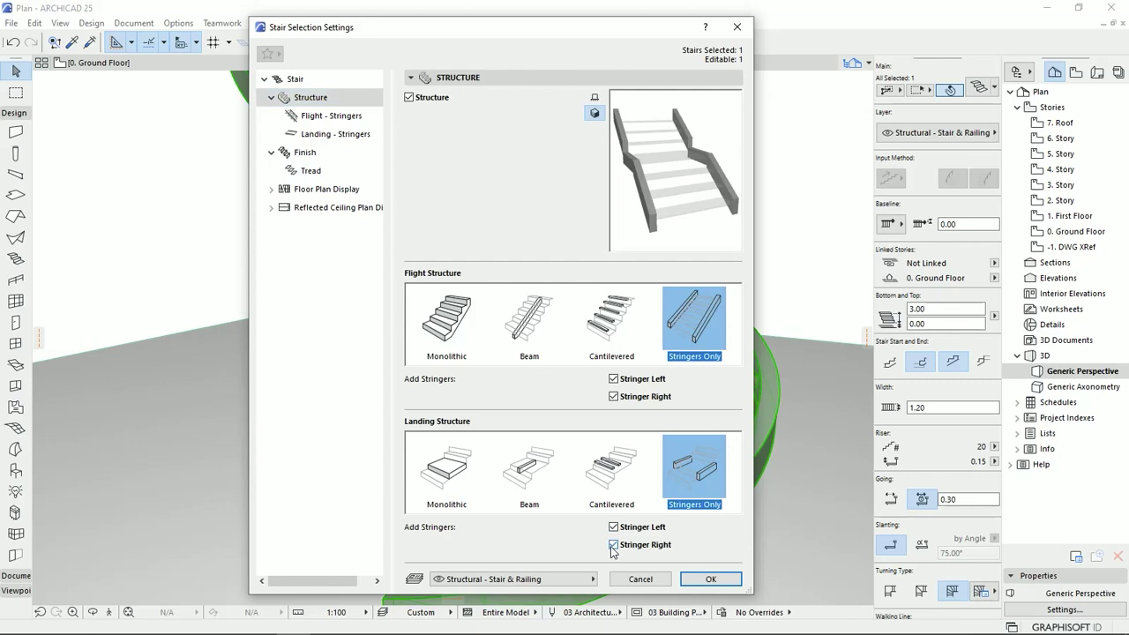
click(613, 396)
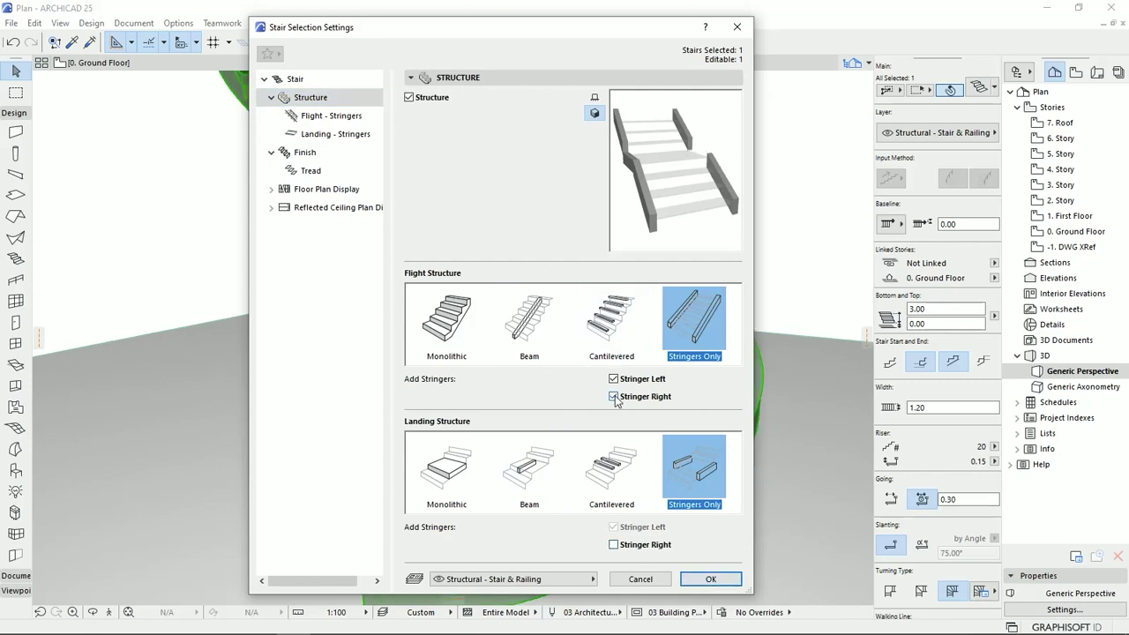
click(706, 575)
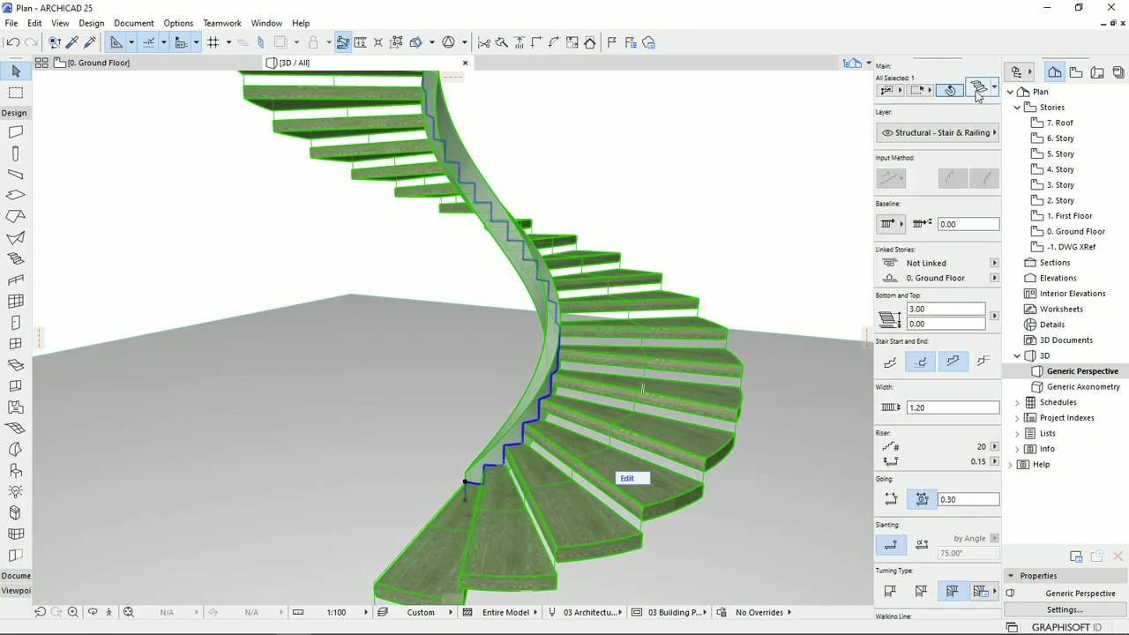
Step: Restore the right stringer and remove the left one in both the flight and landing structures
double_click(607, 438)
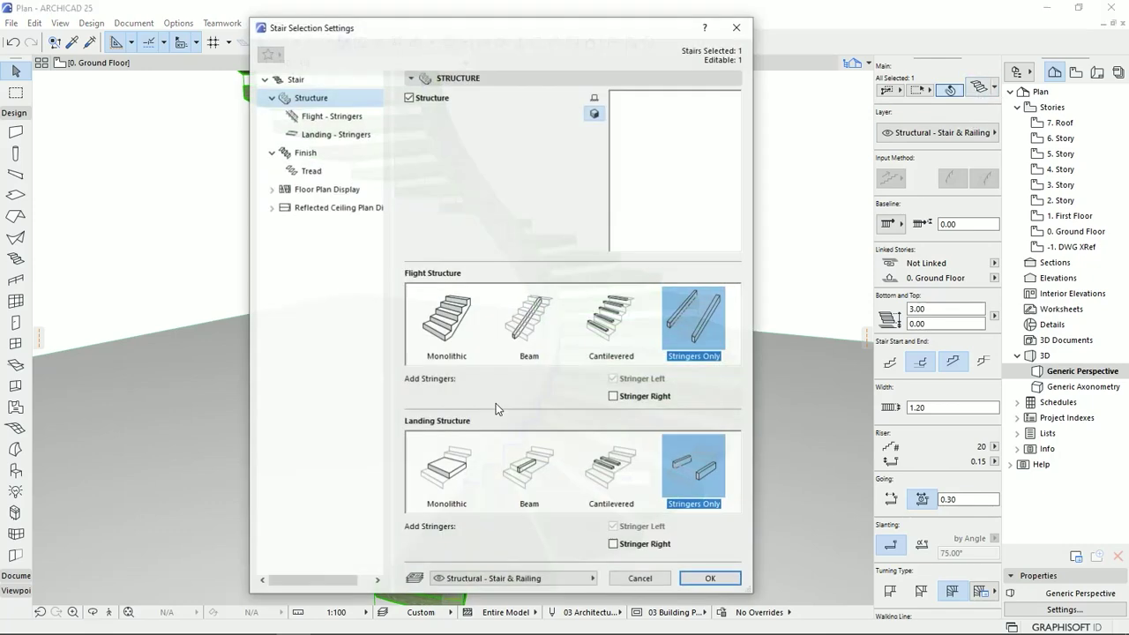
click(614, 396)
click(612, 378)
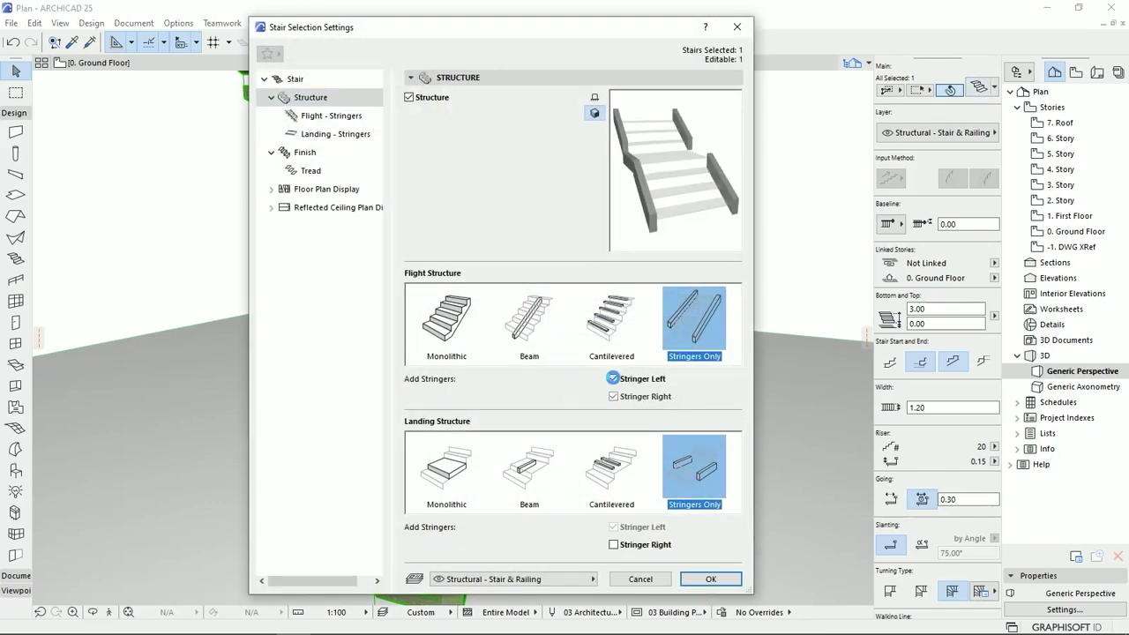
click(613, 544)
click(705, 579)
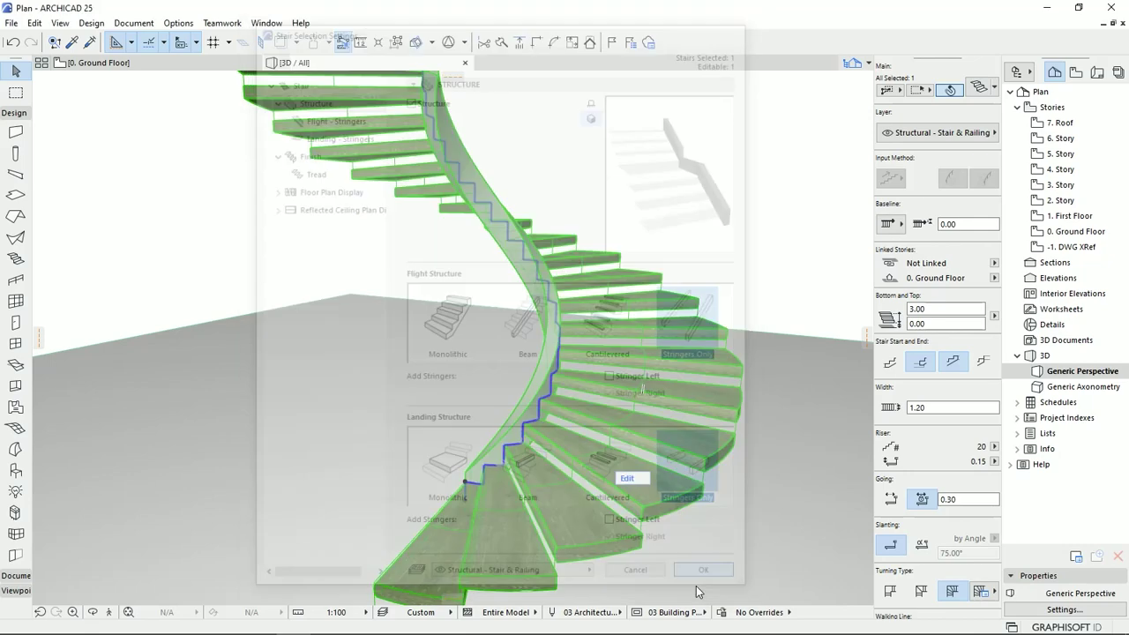
Step: Set the right flight stringer's height to 0.30 in the stair's settings
shift+middle_drag(698, 382, 600, 415)
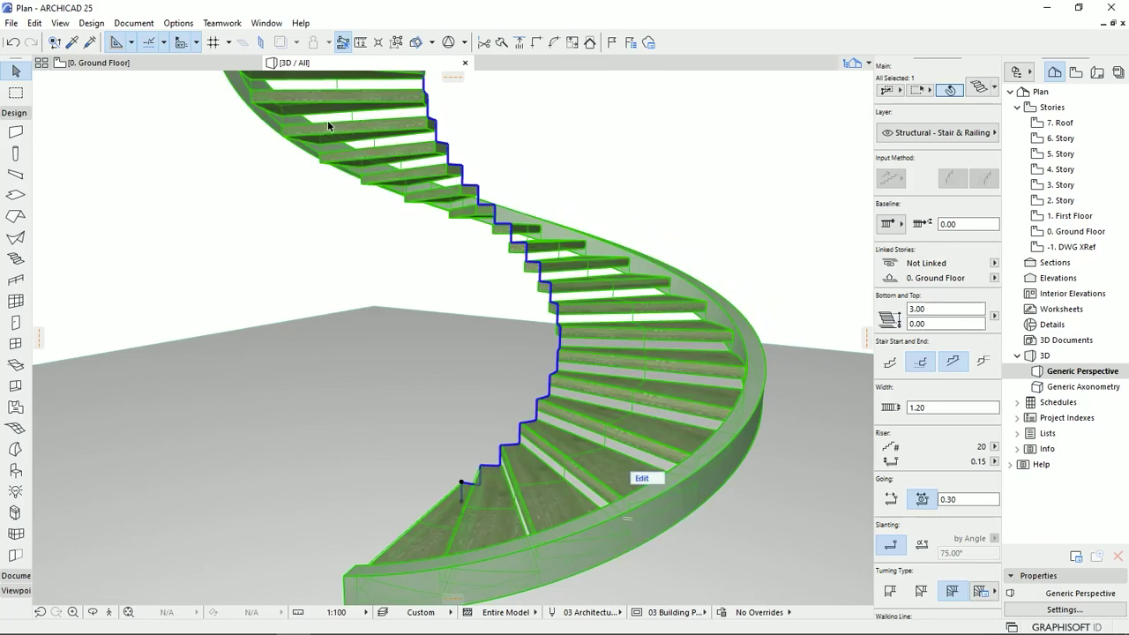
middle_drag(300, 129, 408, 277)
scroll(406, 277, up, 4)
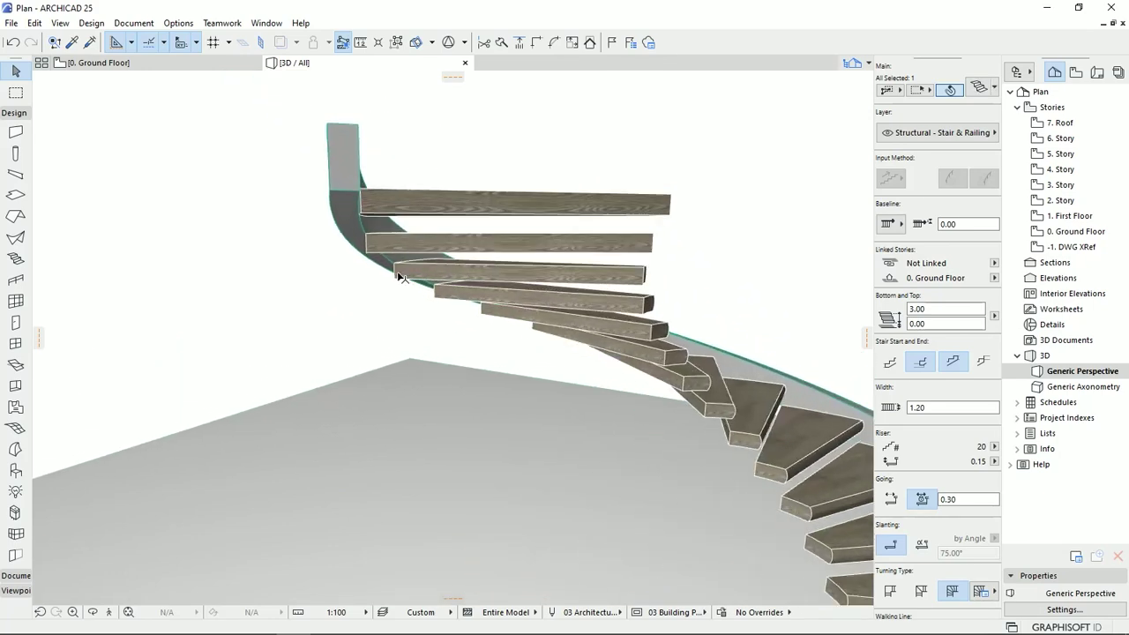
shift+middle_drag(408, 270, 534, 194)
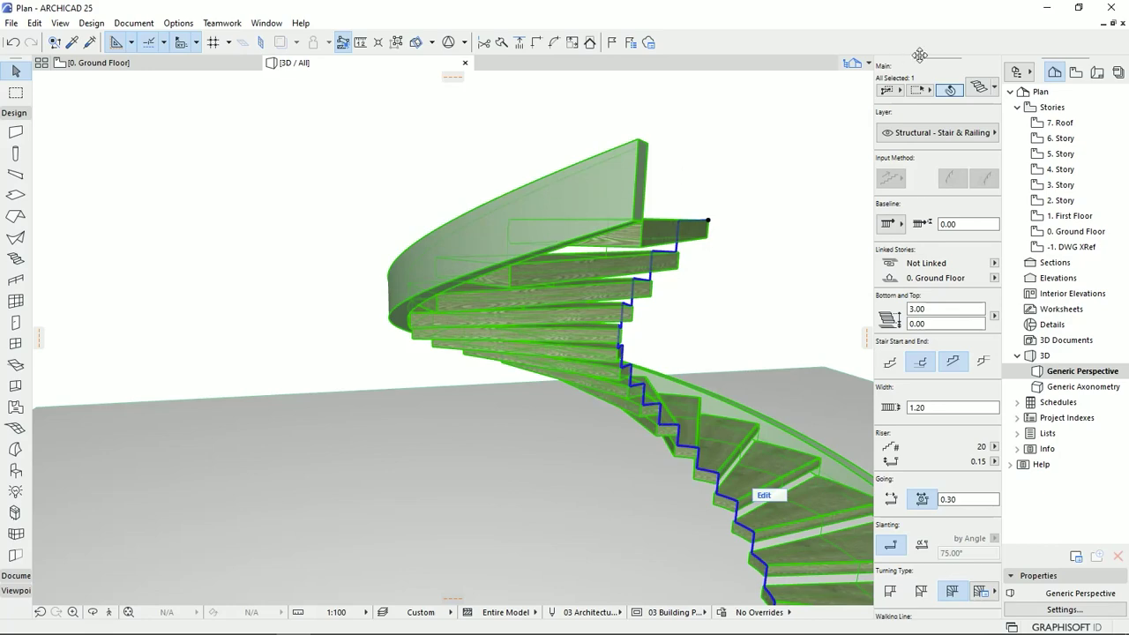
click(970, 88)
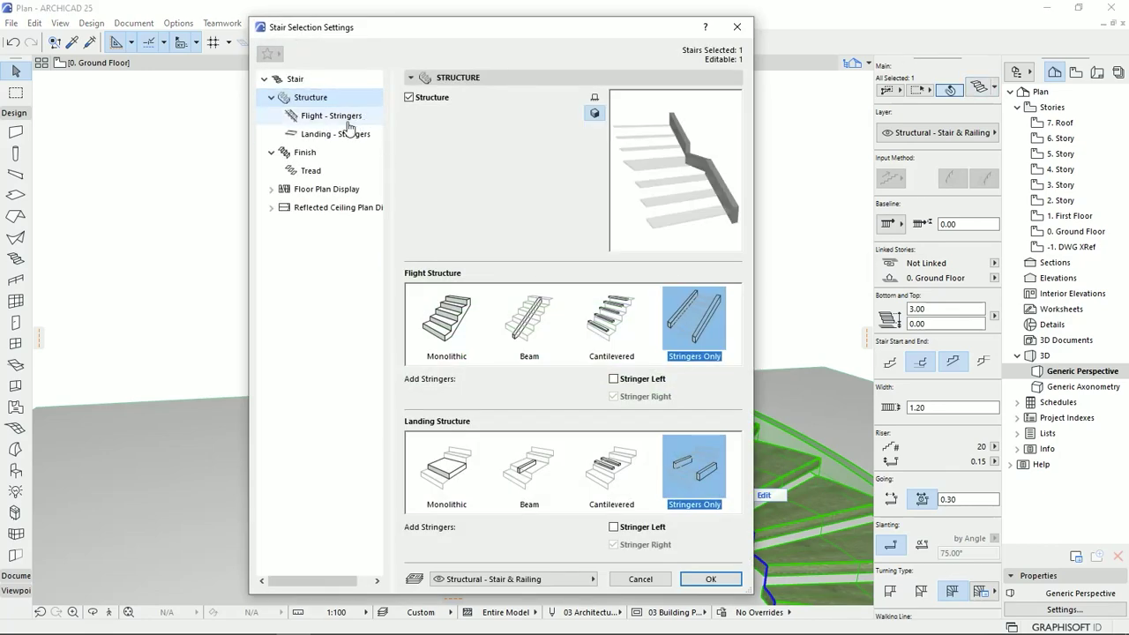
click(348, 123)
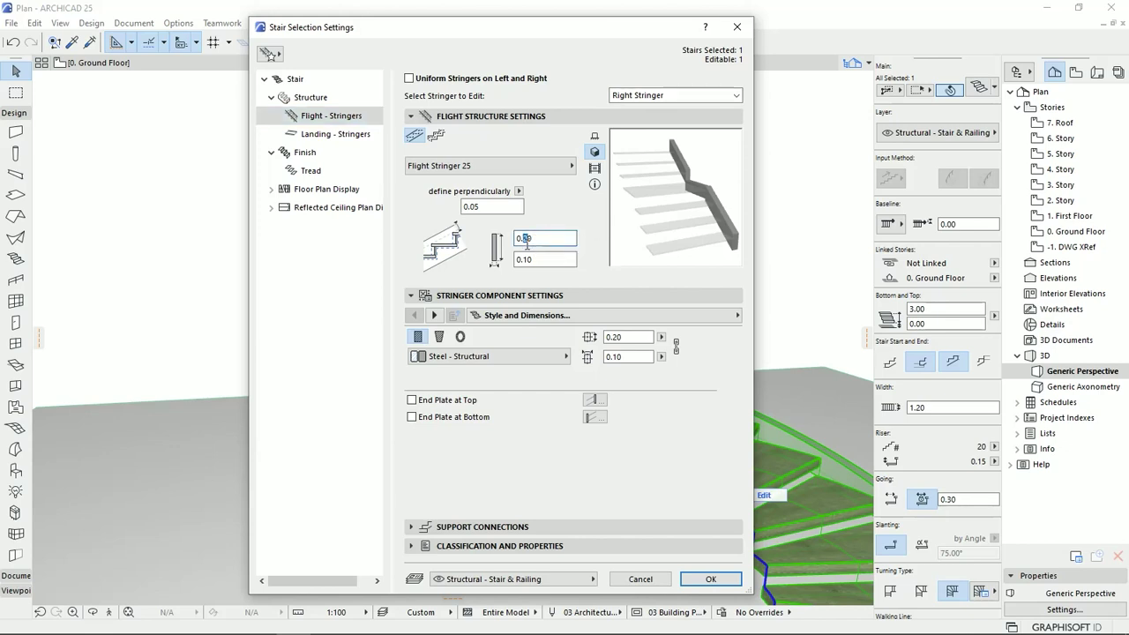
text(3)
click(710, 578)
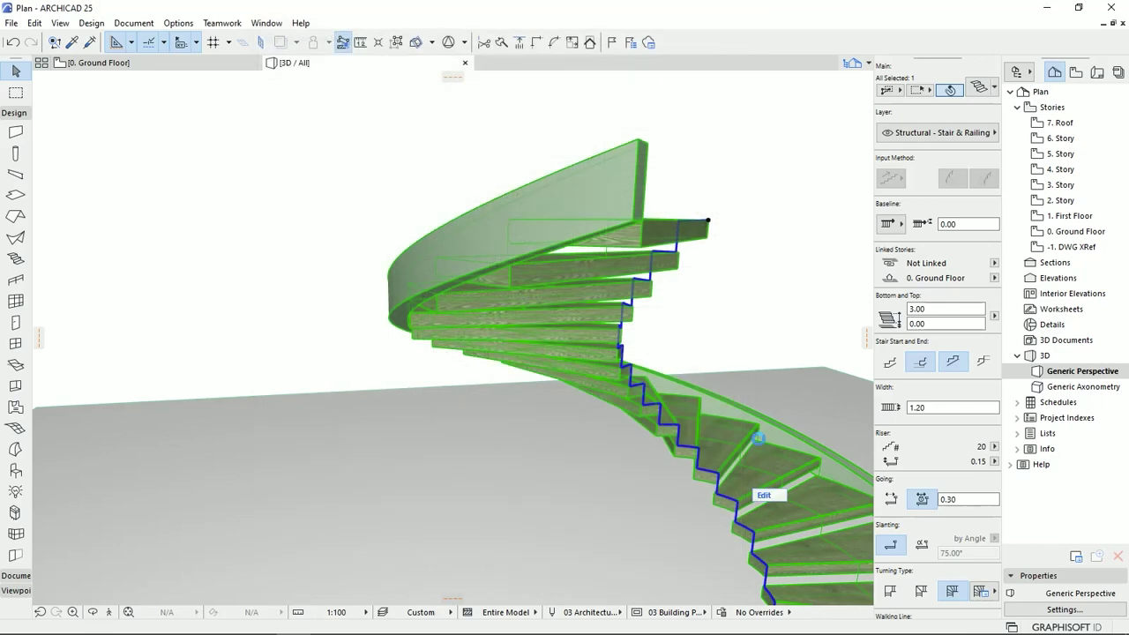
Step: Examine the stair in 3D and compare its tread shape with the curved treads in the reference photo
middle_drag(734, 433, 608, 344)
scroll(637, 404, down, 3)
middle_drag(650, 448, 564, 438)
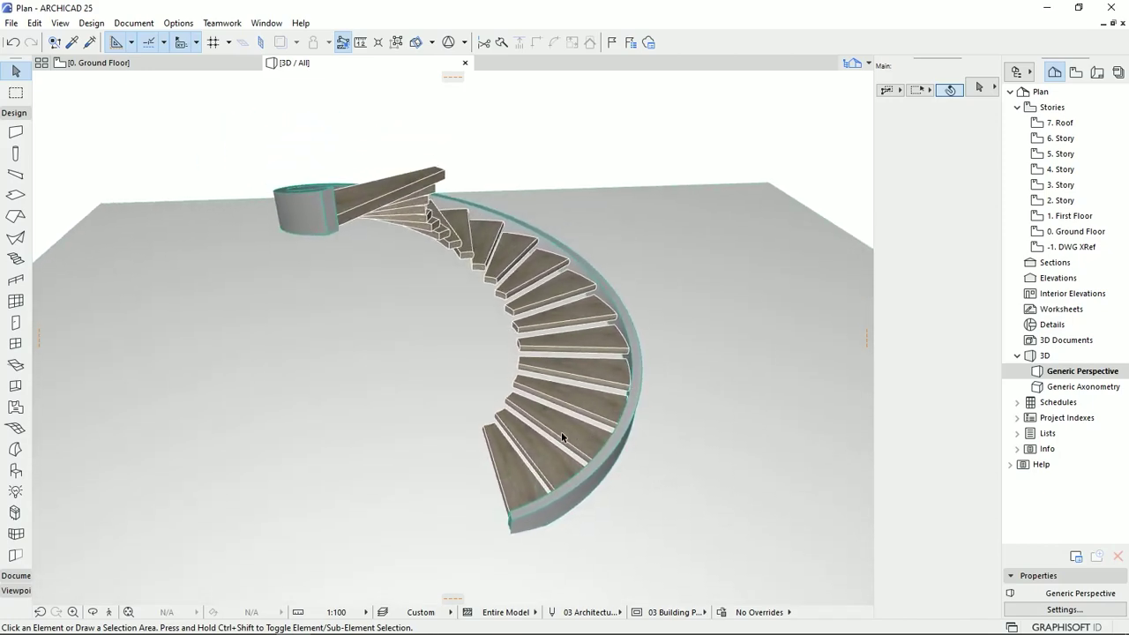
click(327, 623)
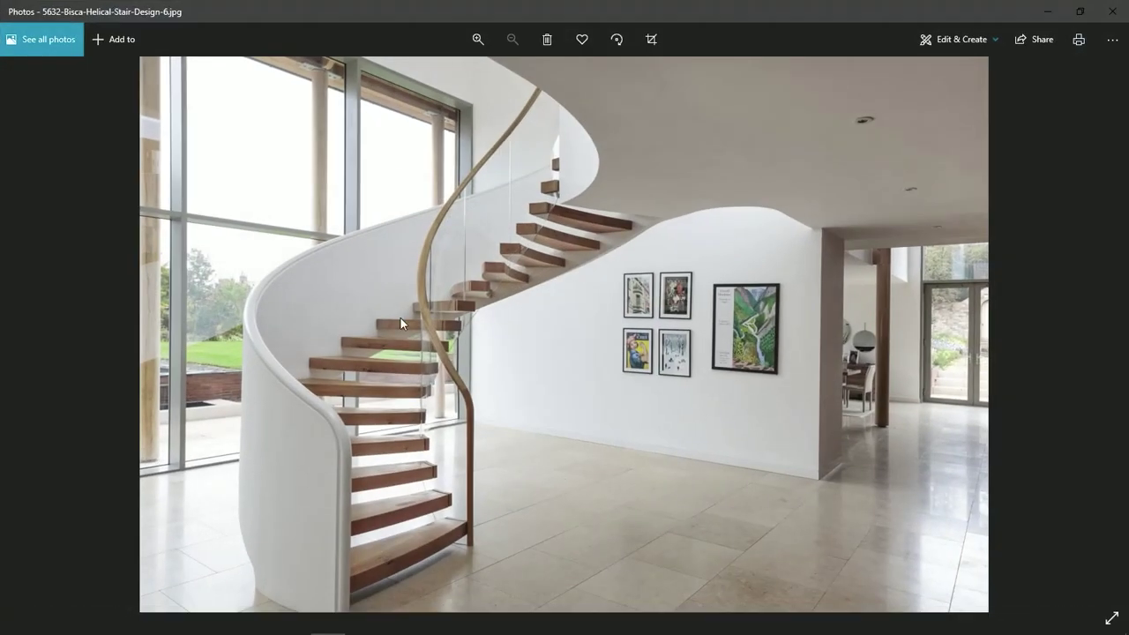
ctrl+scroll(471, 280, up, 3)
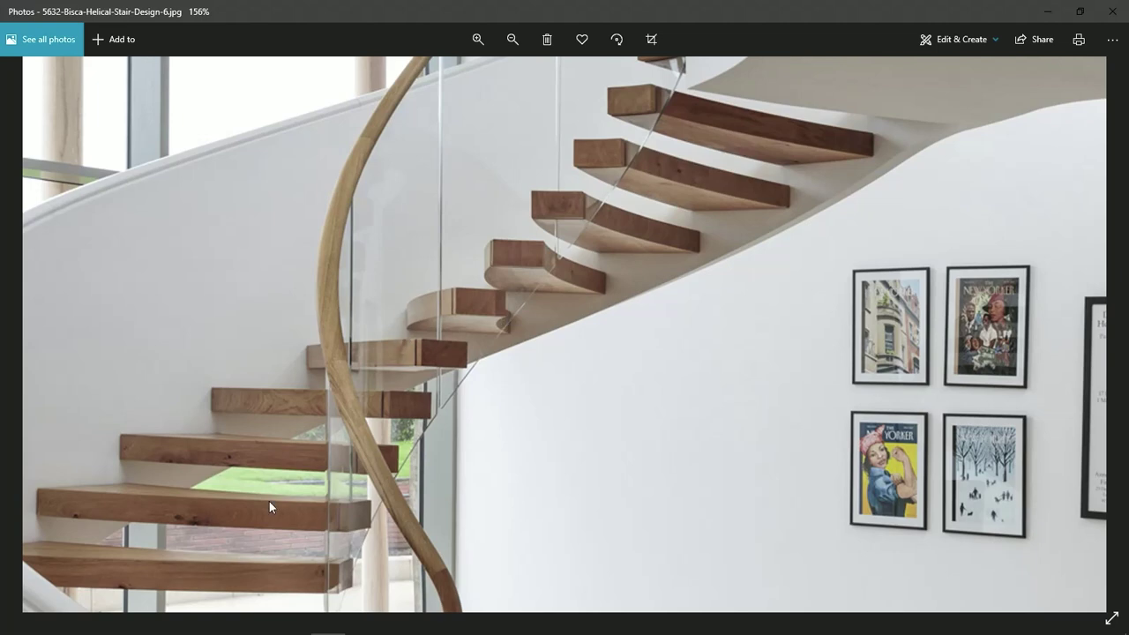
ctrl+scroll(422, 327, down, 3)
ctrl+scroll(462, 323, down, 3)
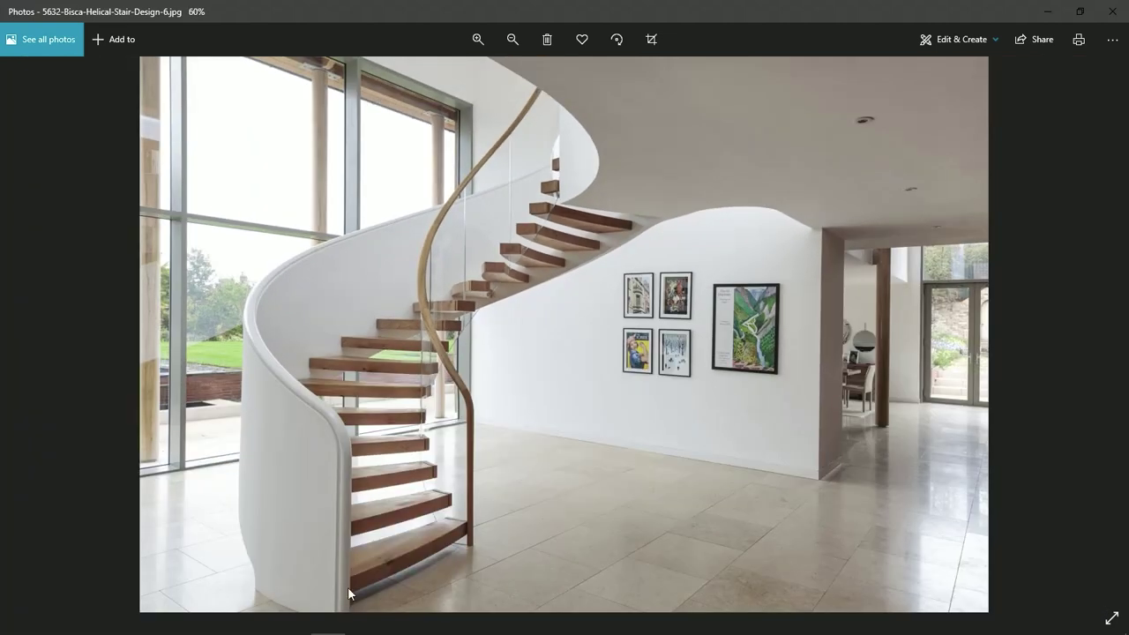
click(1046, 12)
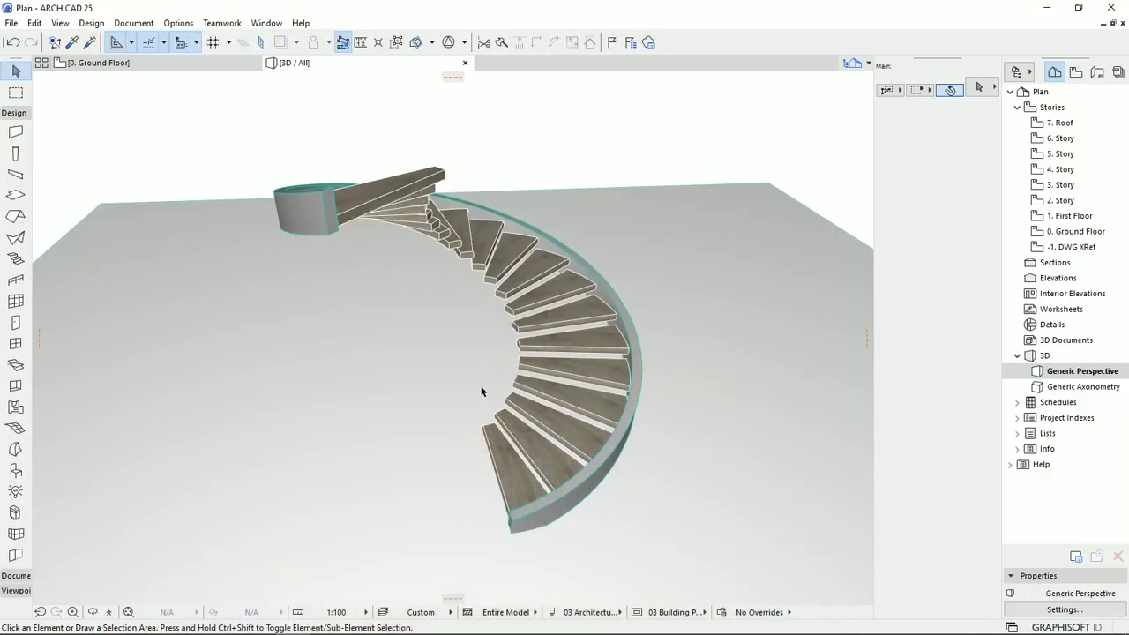
Step: Open the ground floor plan and enter edit mode for the helical stair
click(156, 63)
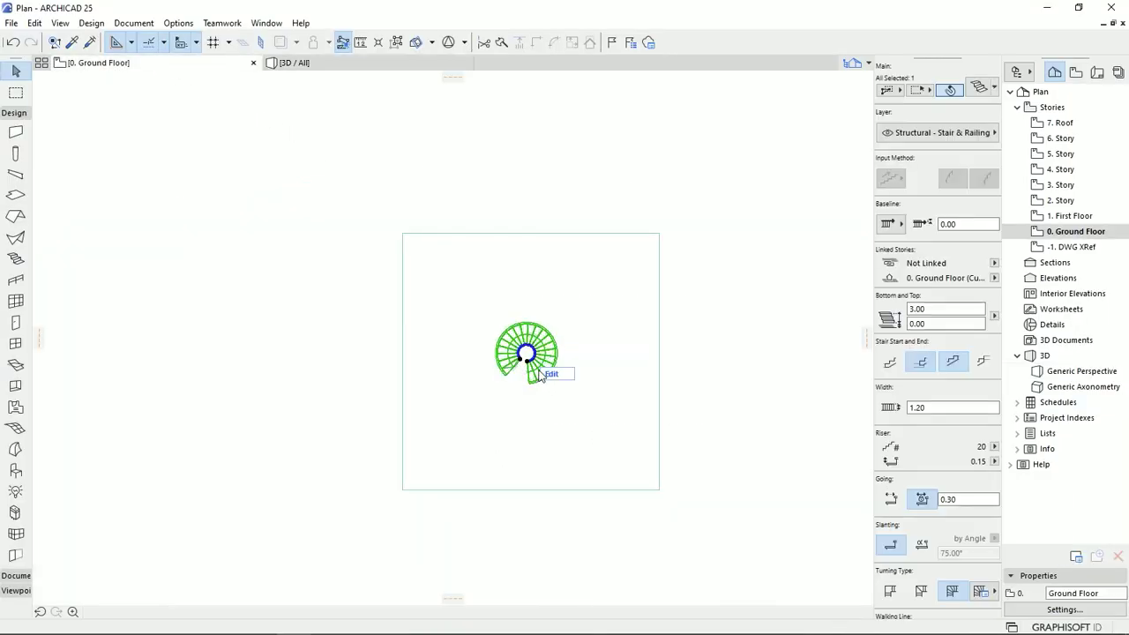
scroll(532, 365, up, 5)
middle_drag(524, 276, 553, 353)
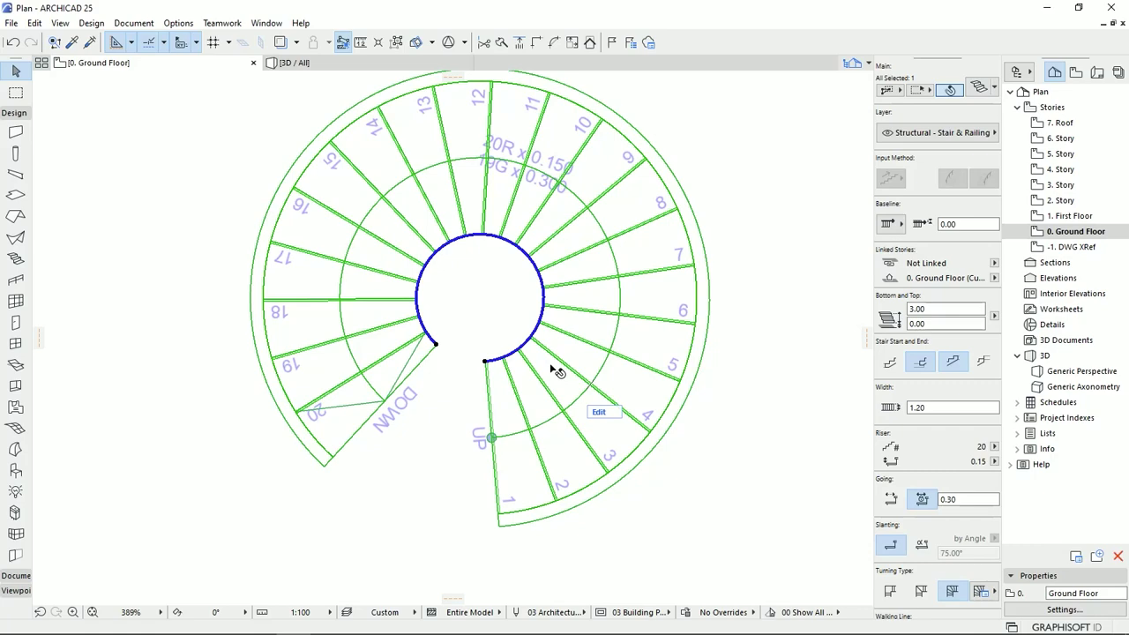
click(597, 412)
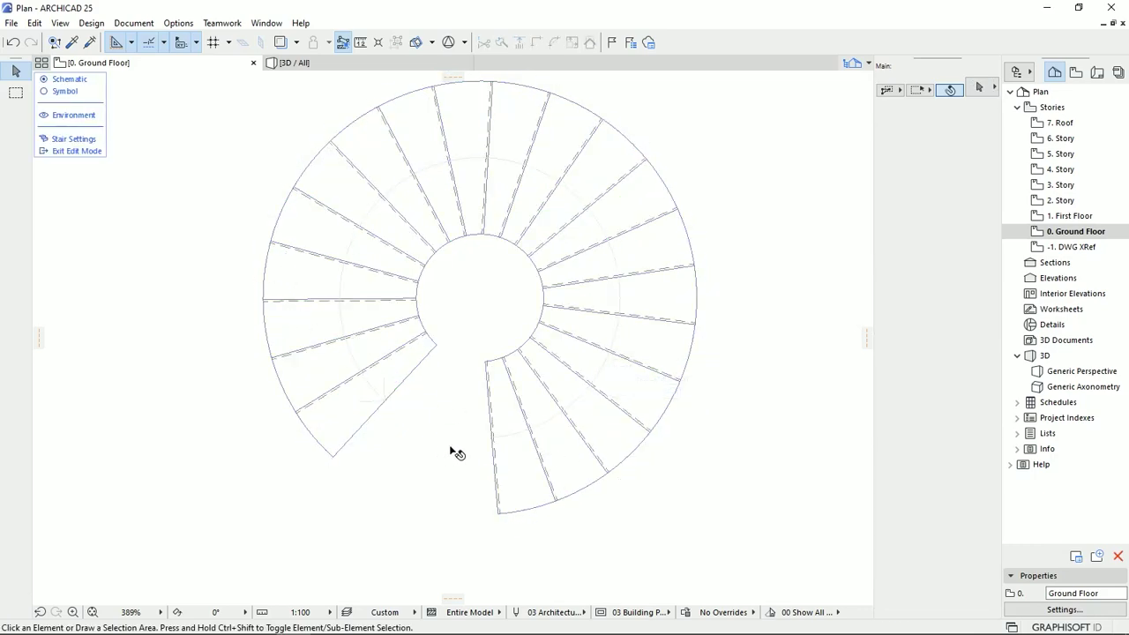
Step: Curve the front edge of the first tread outward with an arc radius of 3
scroll(451, 452, up, 2)
click(554, 413)
scroll(524, 460, up, 2)
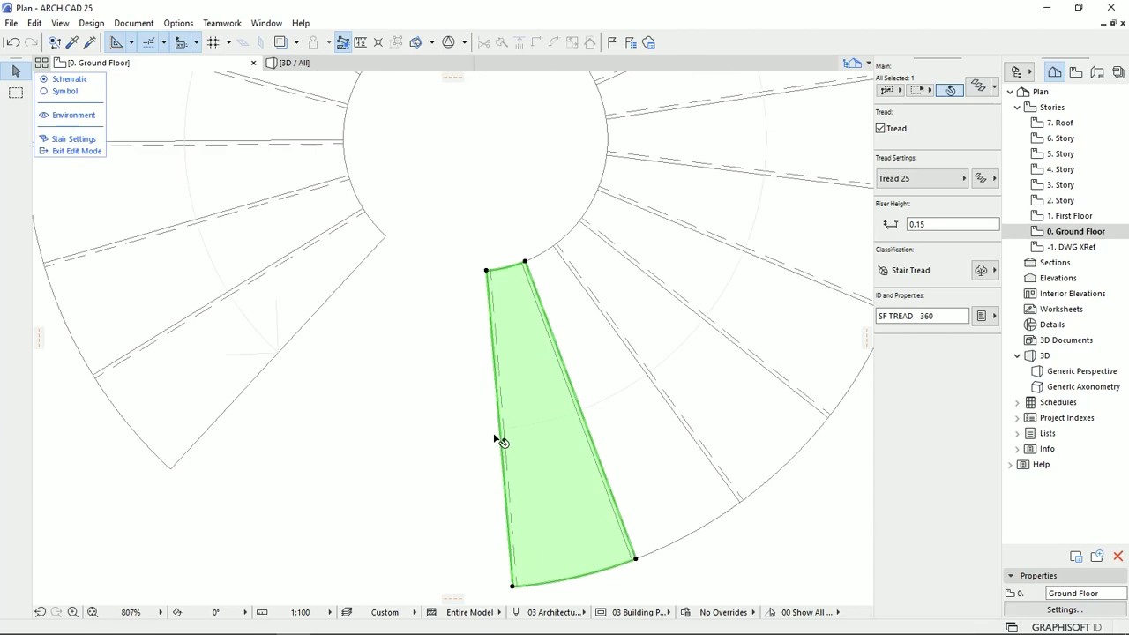
click(500, 438)
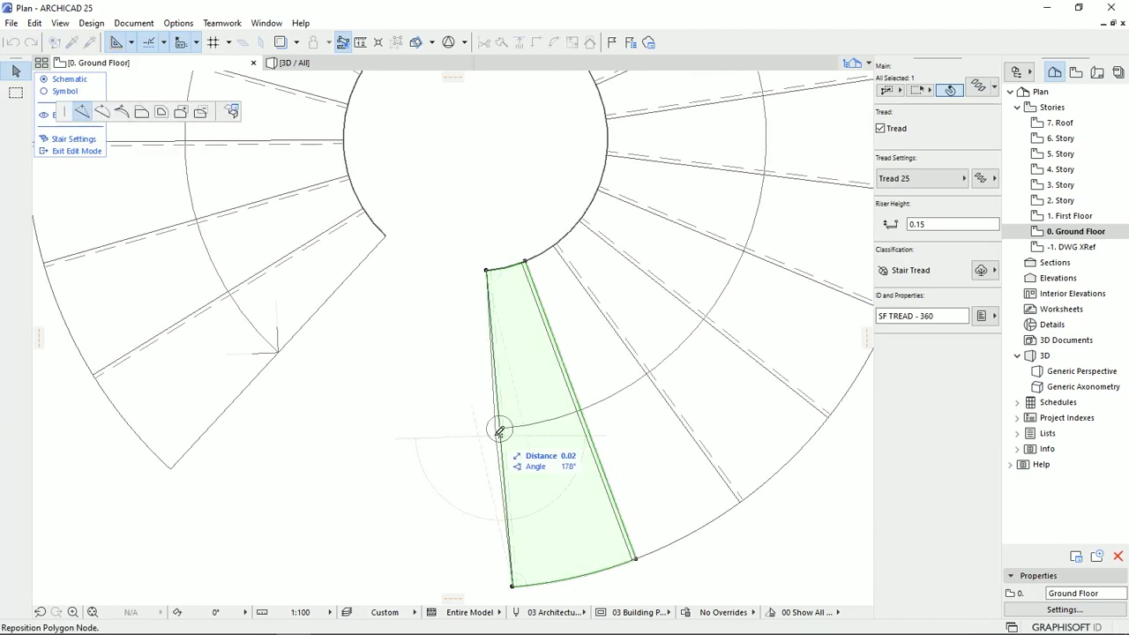
click(101, 111)
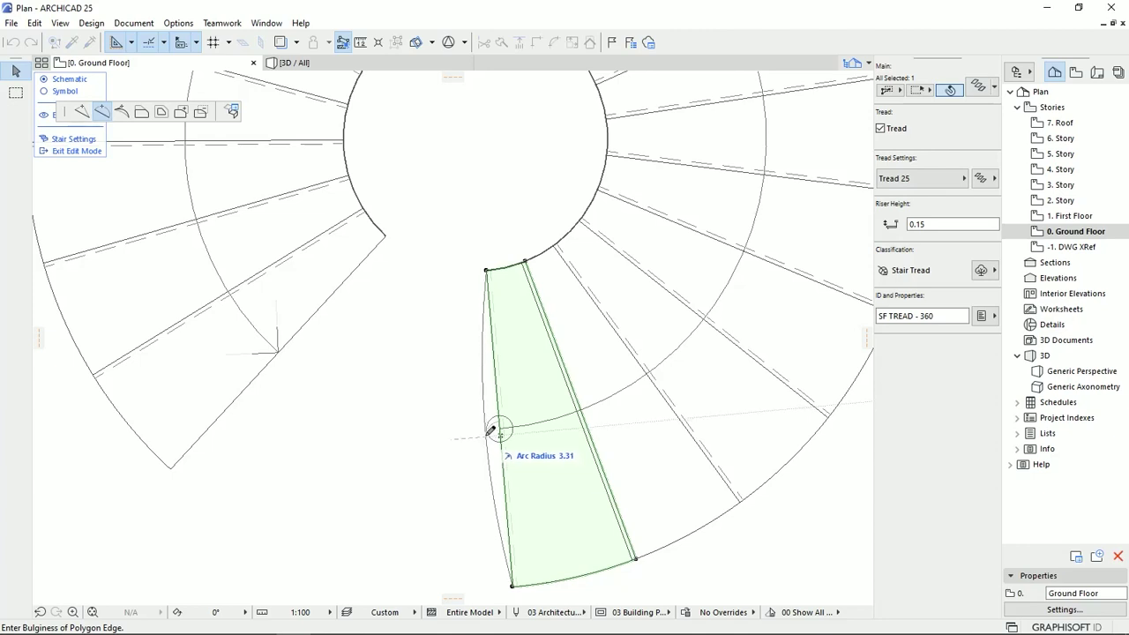
key(Tab)
text(3)
key(Return)
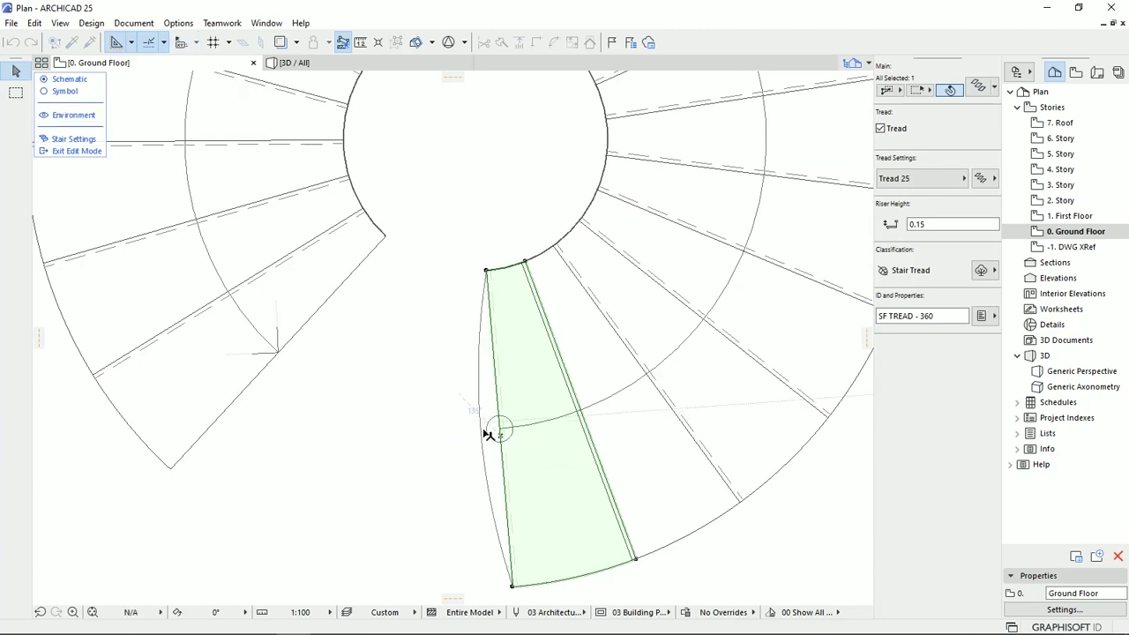
Step: Curve the rear edge of the first tread inward with an arc radius of 3
click(582, 413)
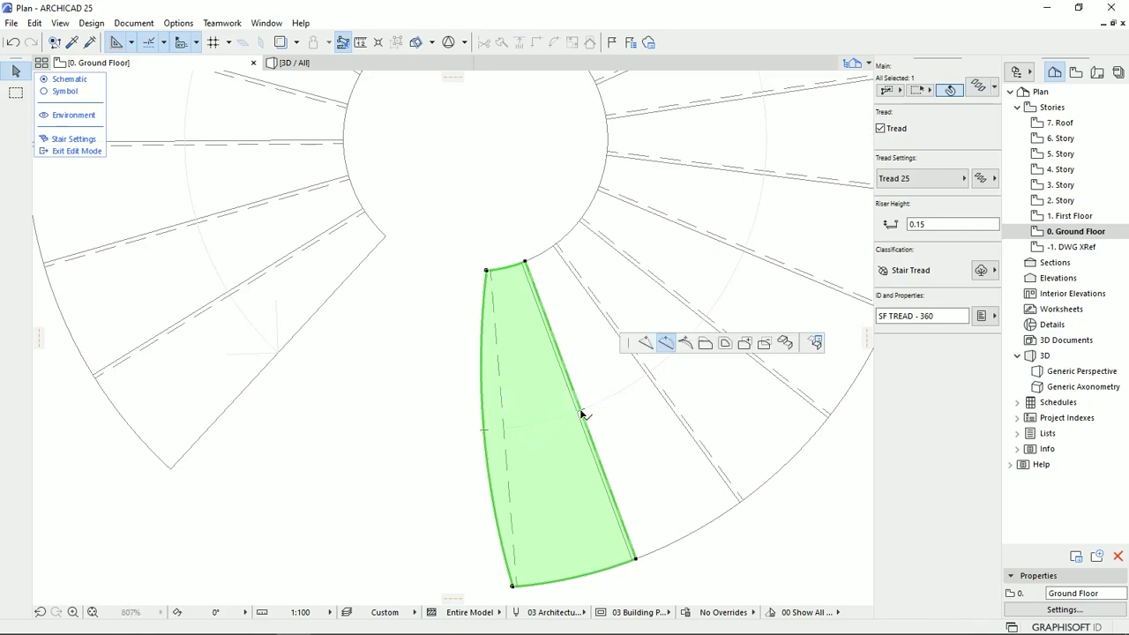
click(666, 343)
key(Tab)
text(3)
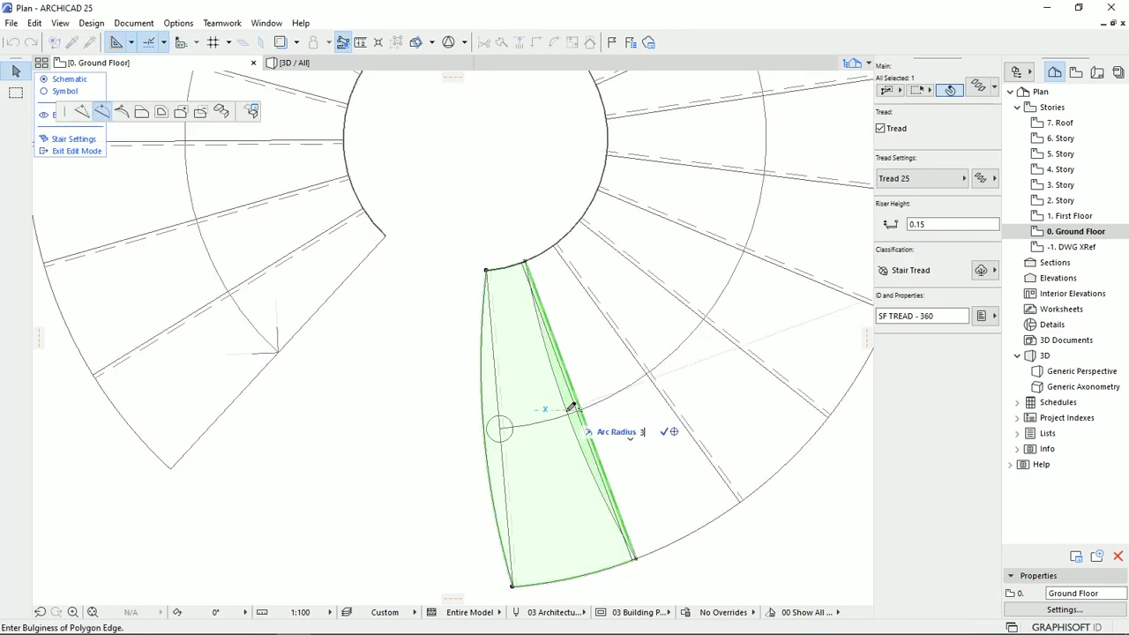
key(Return)
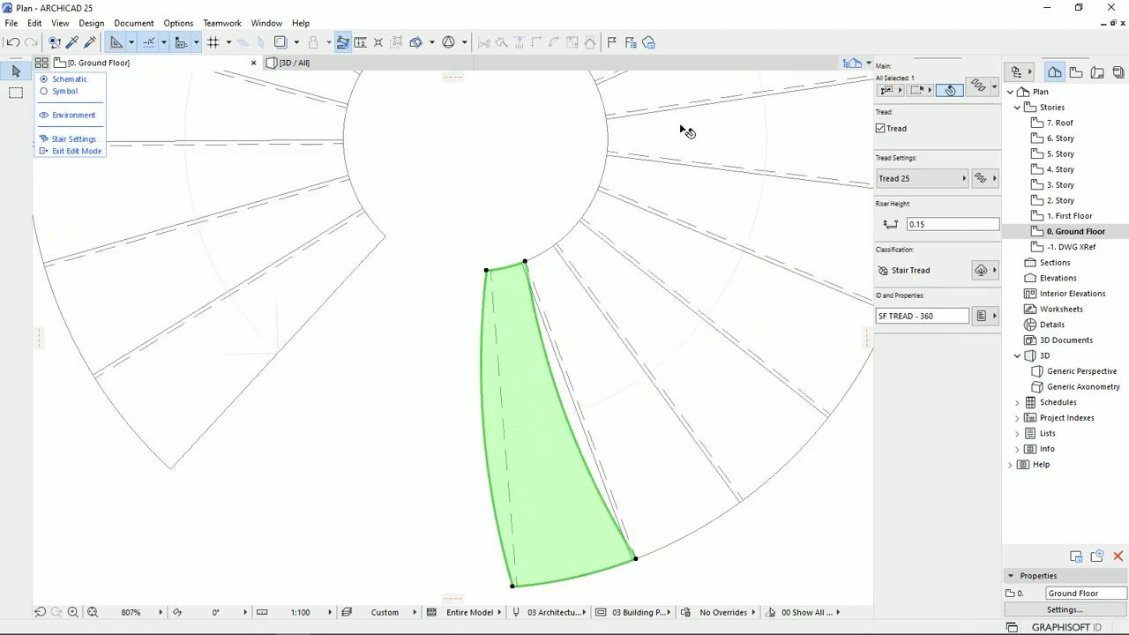
Step: Curve the front and rear edges of the second to seventh treads in the same direction, with an arc radius of 3
shift+click(622, 413)
click(576, 418)
click(649, 374)
click(651, 382)
middle_drag(733, 328, 614, 469)
click(615, 469)
click(599, 479)
click(587, 483)
click(633, 398)
click(631, 412)
click(637, 395)
click(631, 408)
click(635, 400)
click(632, 407)
click(654, 316)
click(655, 333)
click(643, 319)
click(642, 344)
middle_drag(661, 236, 645, 325)
click(644, 325)
click(637, 328)
middle_drag(617, 255, 623, 335)
text(3)
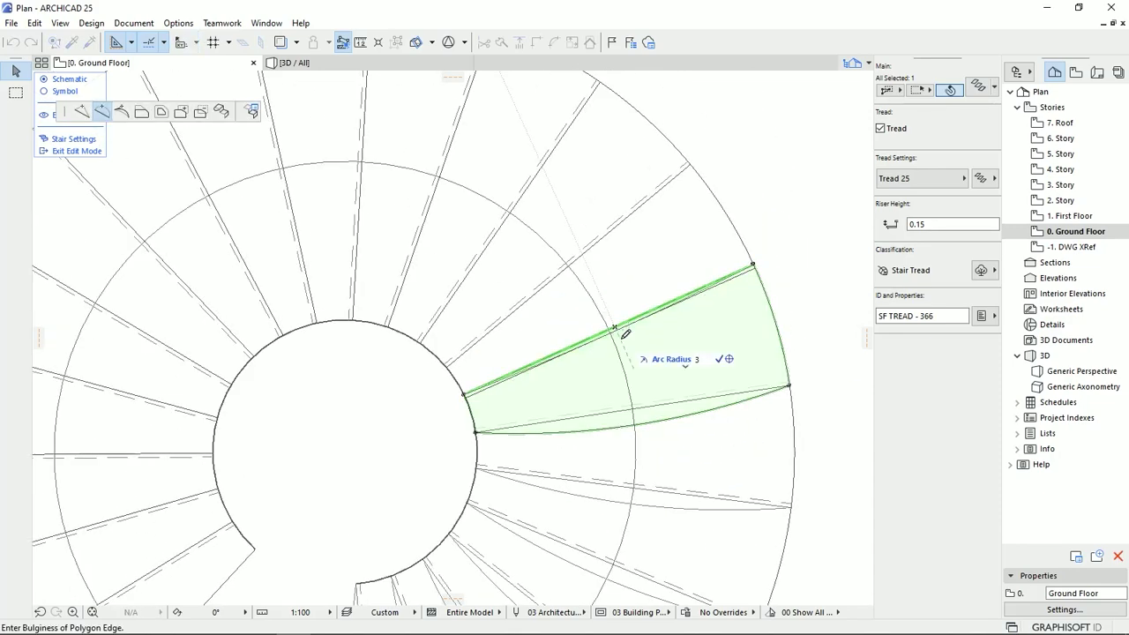
key(Return)
Step: Curve both long edges of treads 8 to 11 to an arc radius of 3
click(609, 302)
click(612, 330)
text(3)
key(Return)
click(569, 258)
click(626, 342)
text(3)
key(Return)
click(604, 332)
click(621, 351)
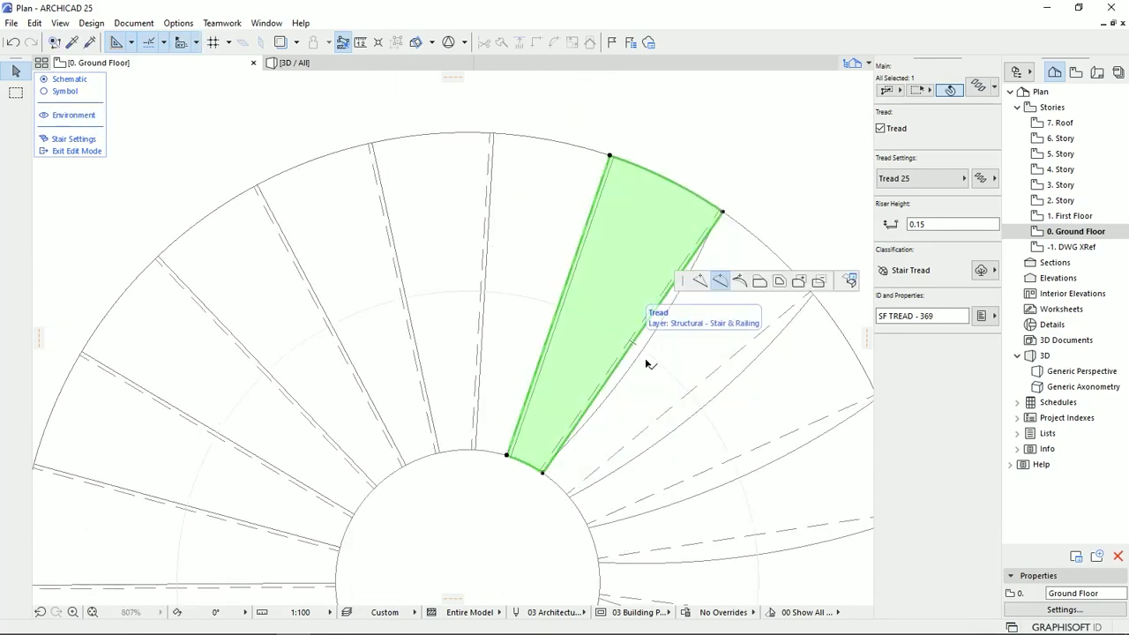
text(3)
key(Return)
click(557, 318)
text(3)
key(Return)
Step: Continue around the stair, curving both long edges of treads 12 to 16 with an arc radius of 3
click(486, 302)
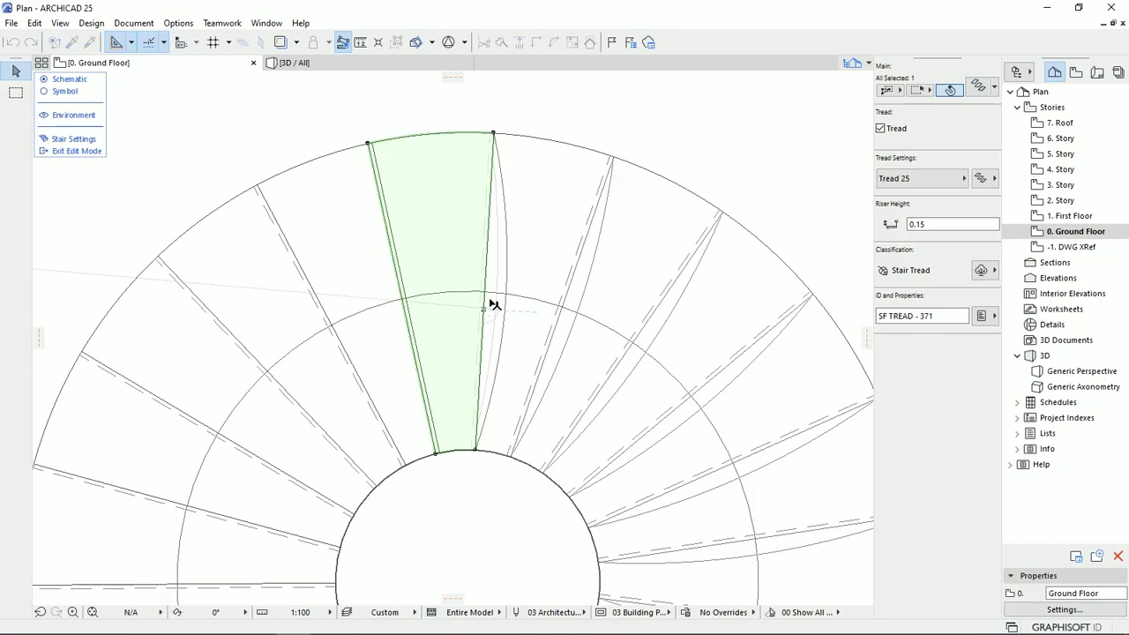
click(403, 308)
middle_drag(346, 343, 587, 209)
click(583, 209)
key(Return)
click(577, 202)
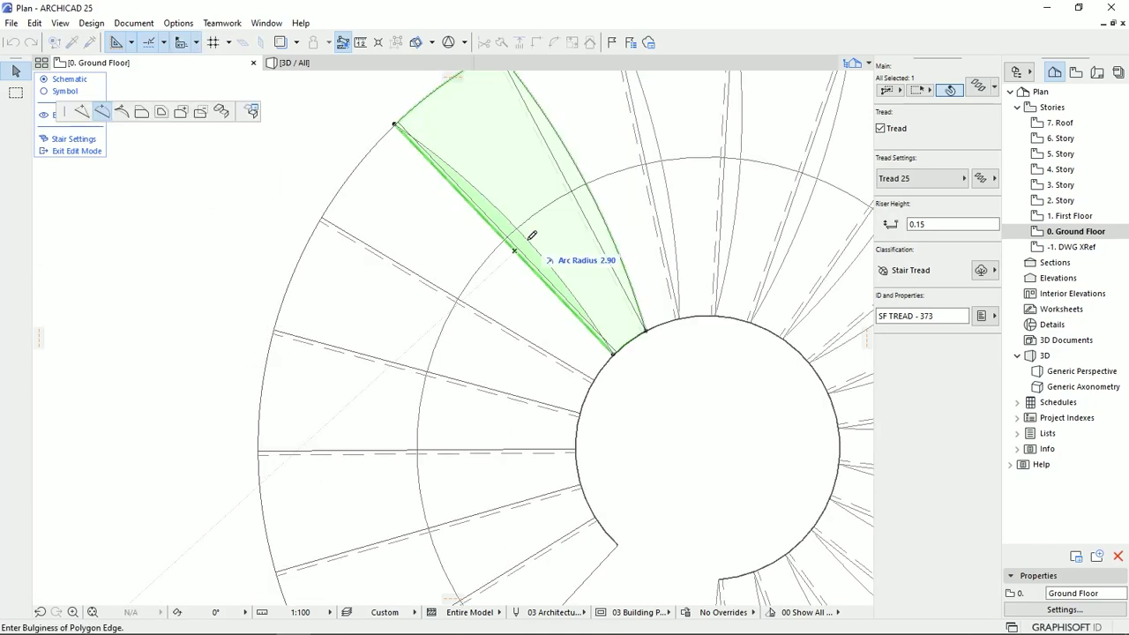
text(3)
key(Return)
click(485, 286)
click(488, 321)
text(3)
key(Return)
middle_drag(458, 385, 476, 285)
click(476, 284)
click(446, 277)
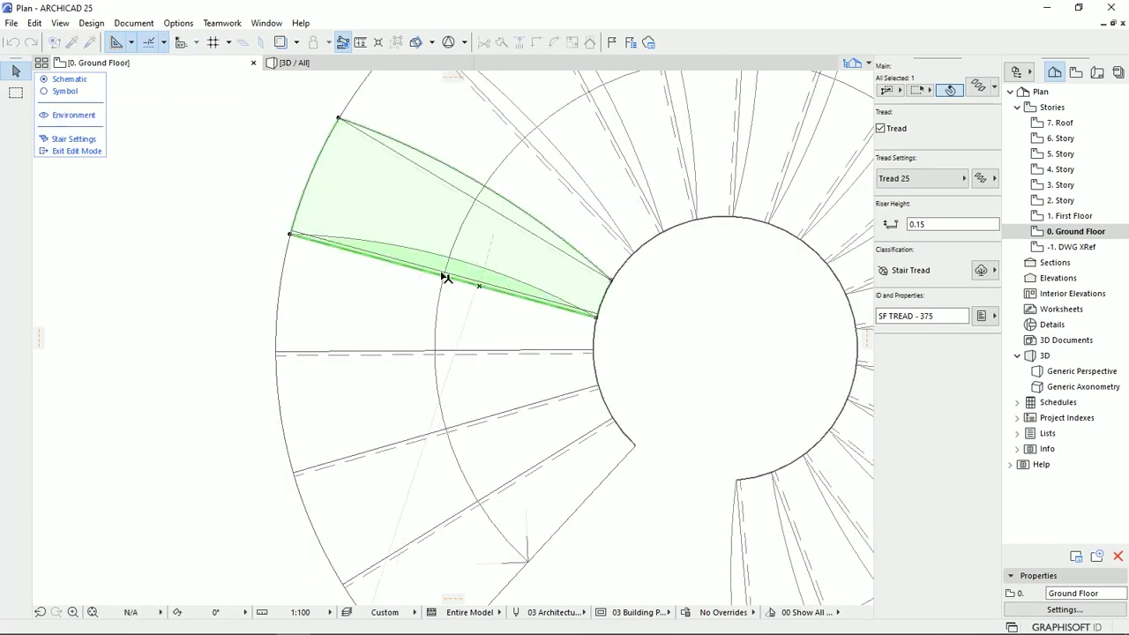
text(3)
key(Return)
Step: Curve the edges of treads 17 to 19 and the front edge of tread 20 to radius 3, and exit stair editing
middle_drag(427, 344, 428, 285)
click(448, 354)
text(3)
key(Return)
click(446, 272)
text(3)
key(Return)
click(448, 354)
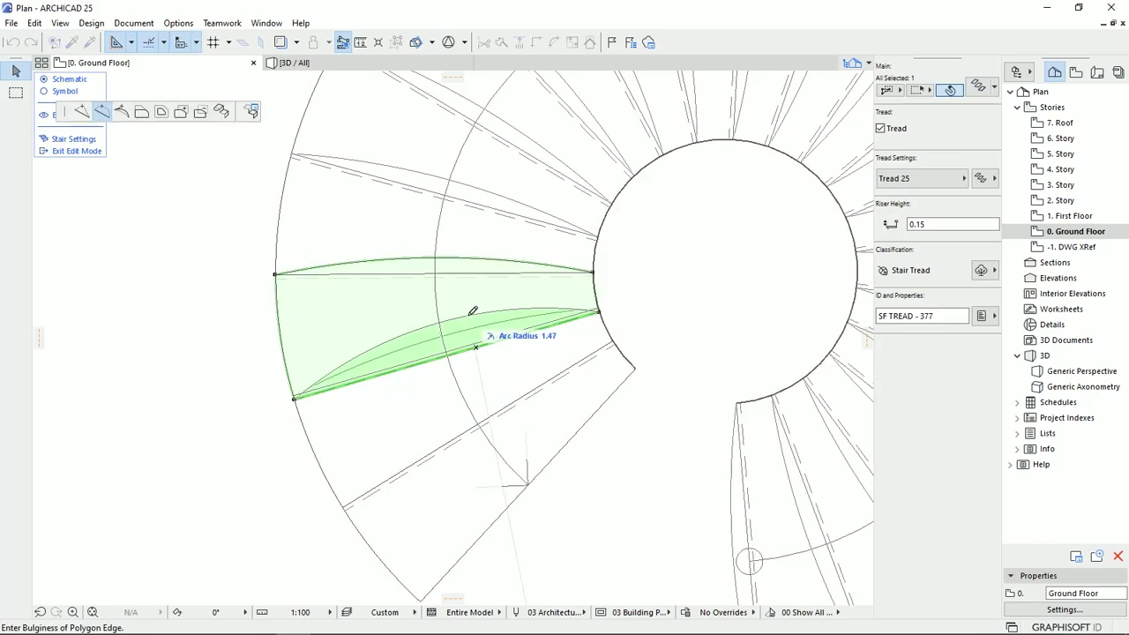
text(3)
key(Return)
click(496, 396)
click(494, 415)
text(3)
click(78, 151)
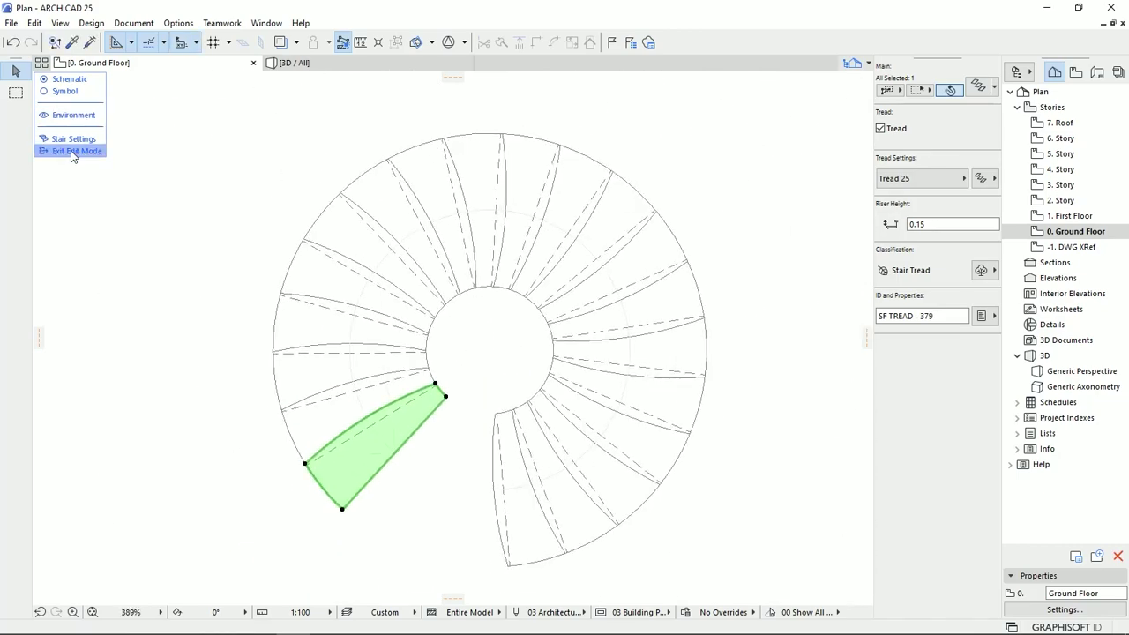
Step: View the stair with its curved treads in 3D and compare it with the reference photo
key(F3)
shift+middle_drag(572, 371, 600, 384)
mouse_move(358, 630)
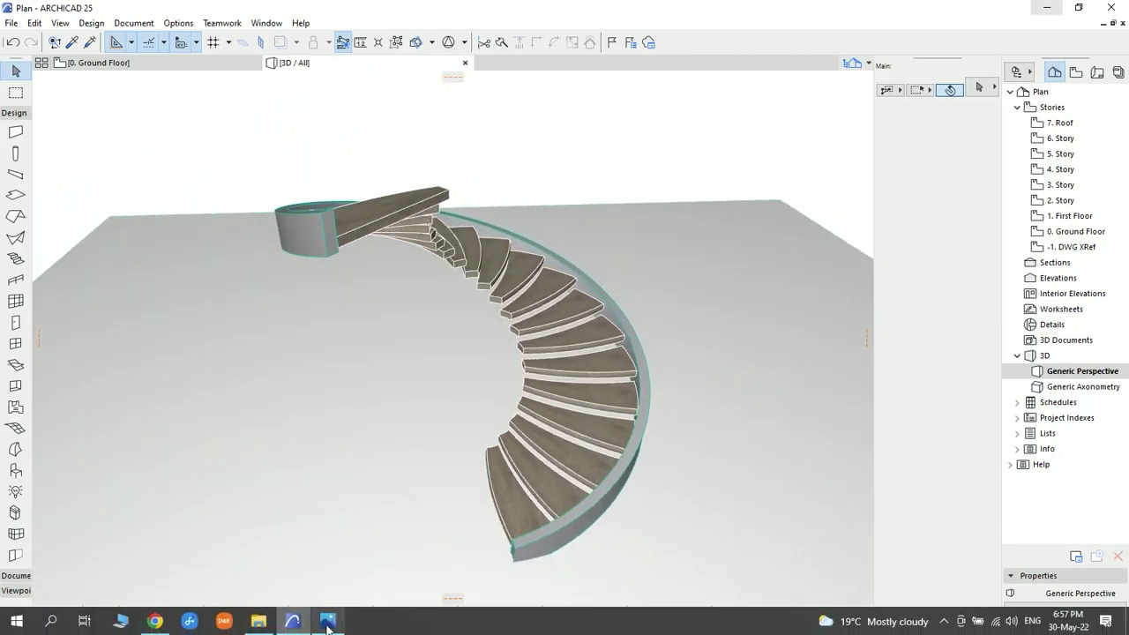
click(327, 620)
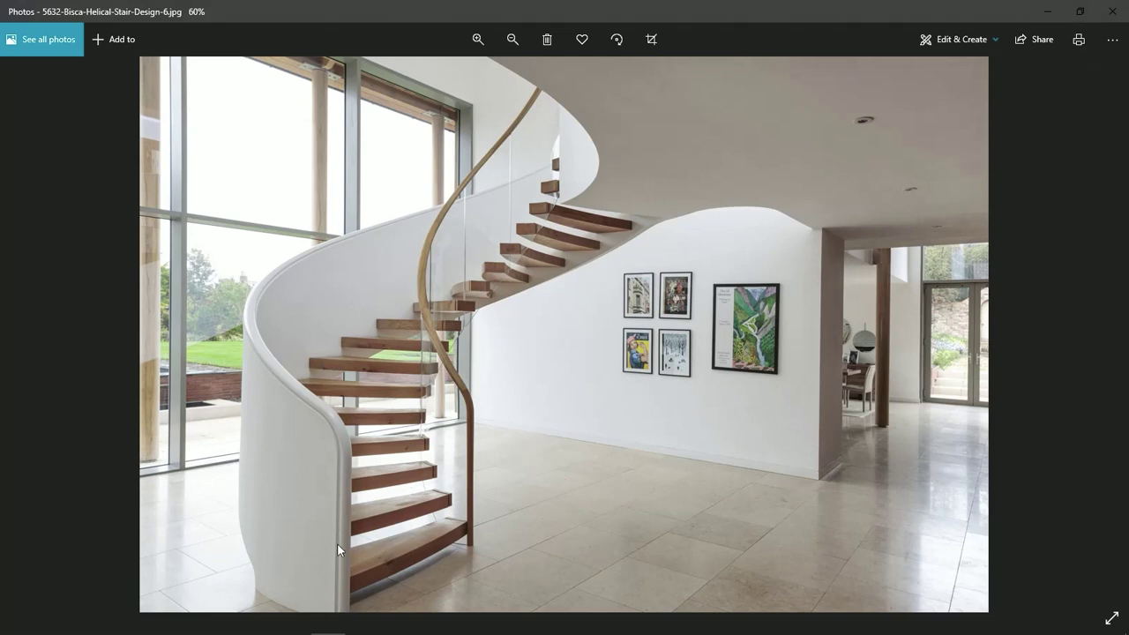
click(1046, 7)
Step: Add an associative railing along the outer stringer side of the stair with the Railing tool
click(19, 114)
click(18, 114)
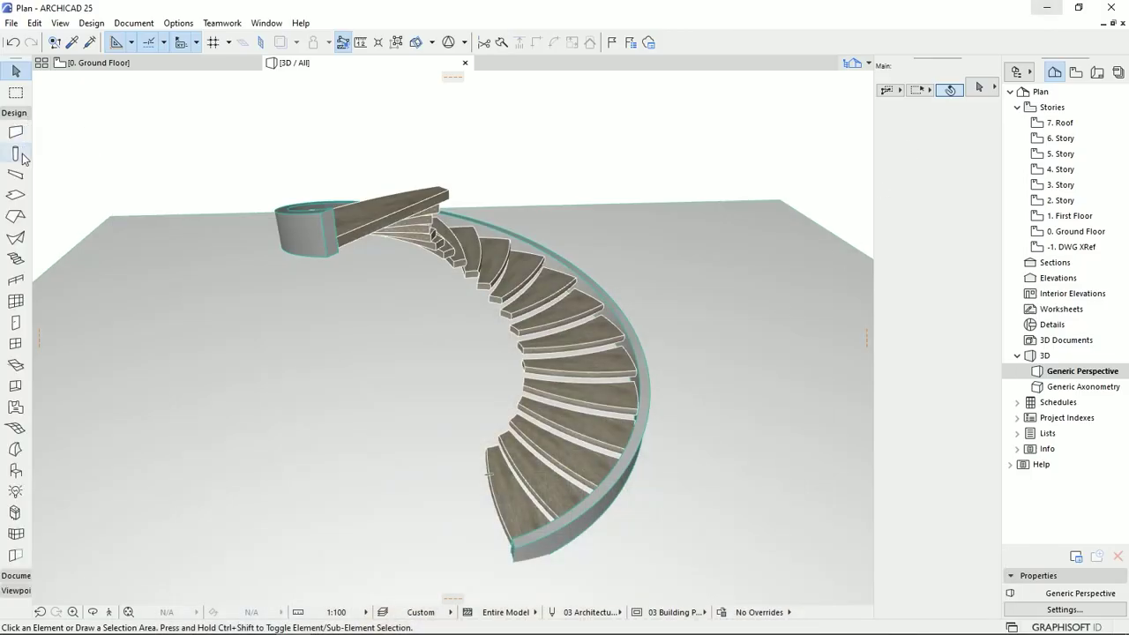
click(15, 282)
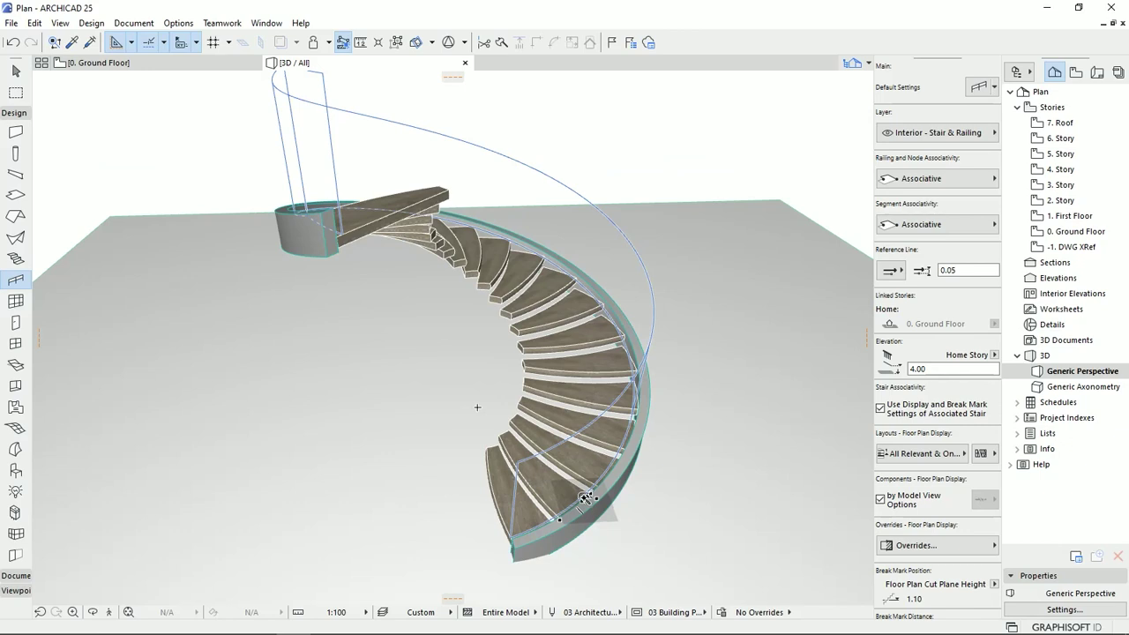
click(585, 498)
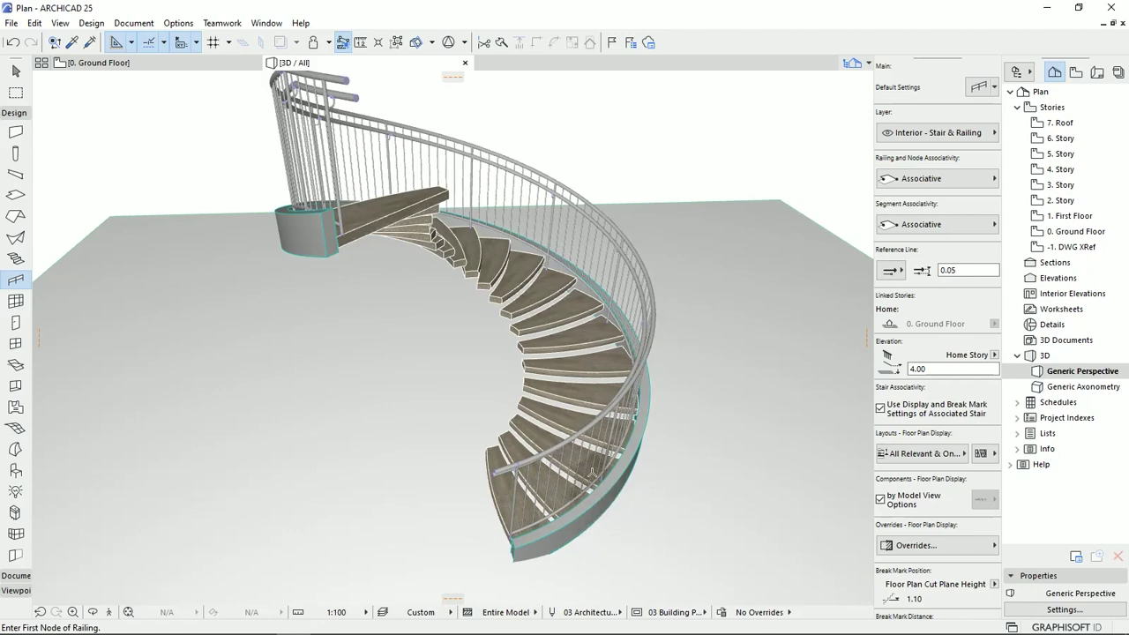
shift+middle_drag(572, 480, 577, 425)
scroll(669, 402, up, 3)
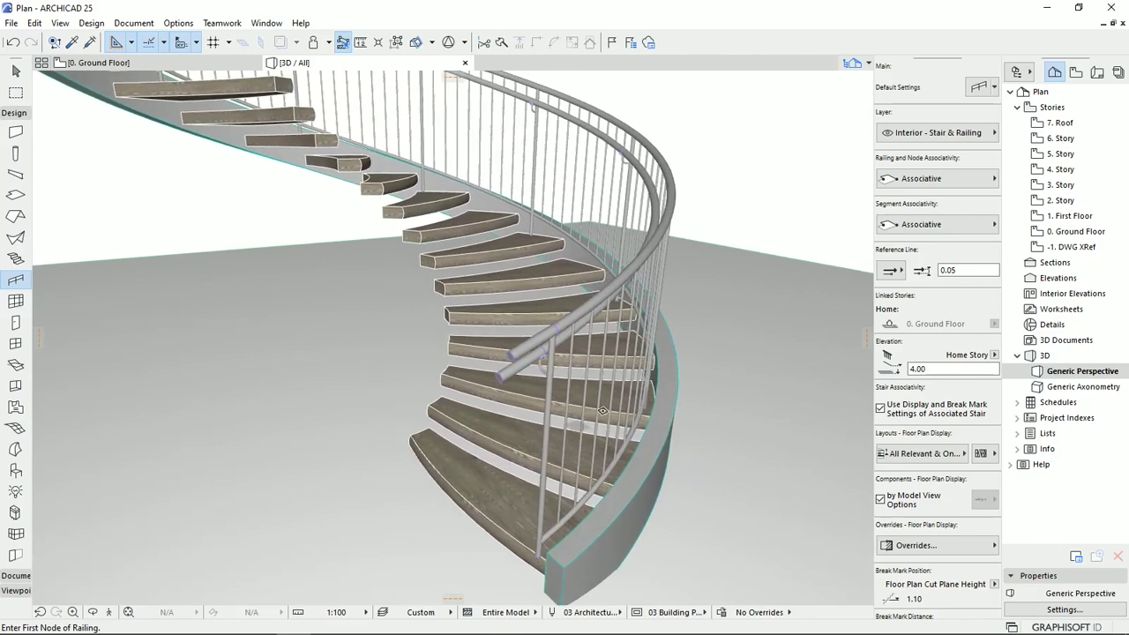
key(Escape)
Step: Apply the Frameless Glass Railing favorite to the stair's outer railing
click(554, 340)
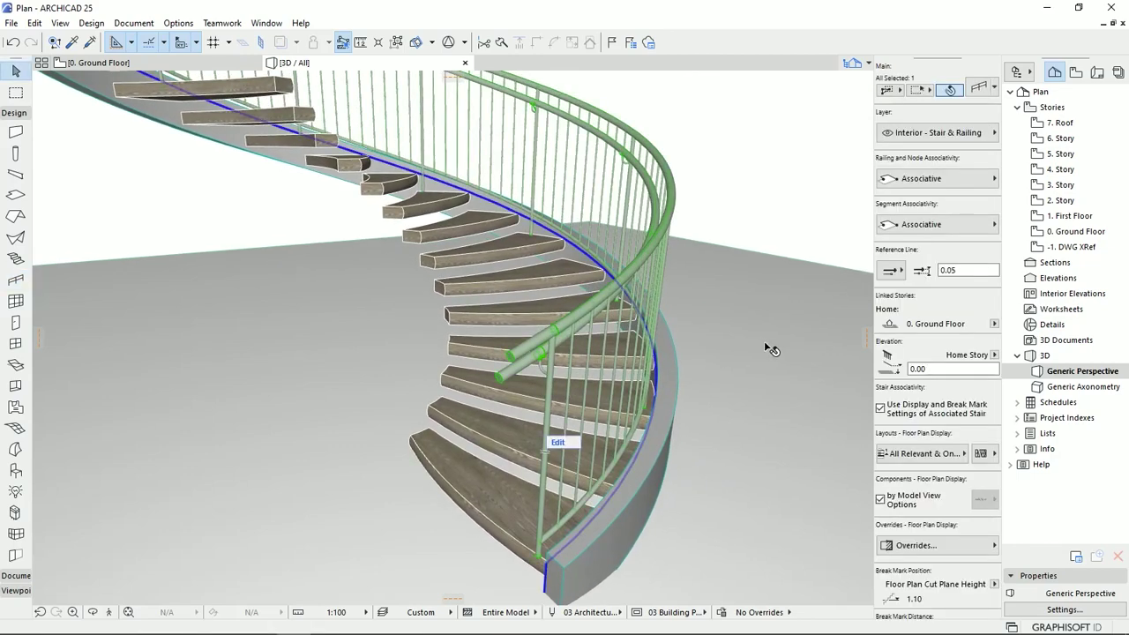
key(ctrl+t)
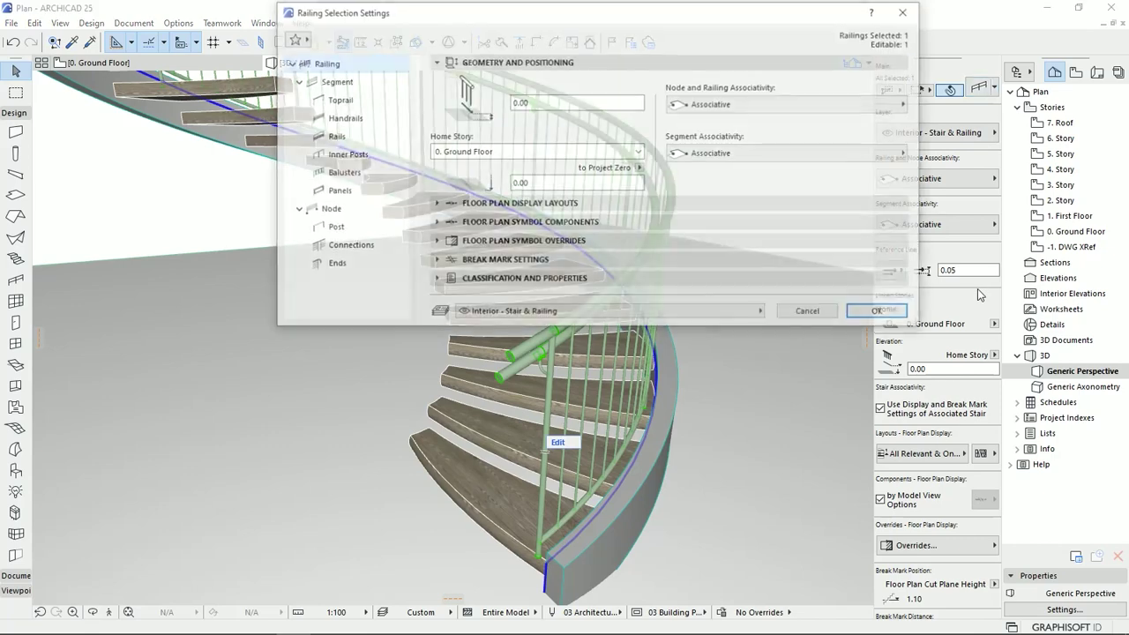
drag(639, 16, 535, 59)
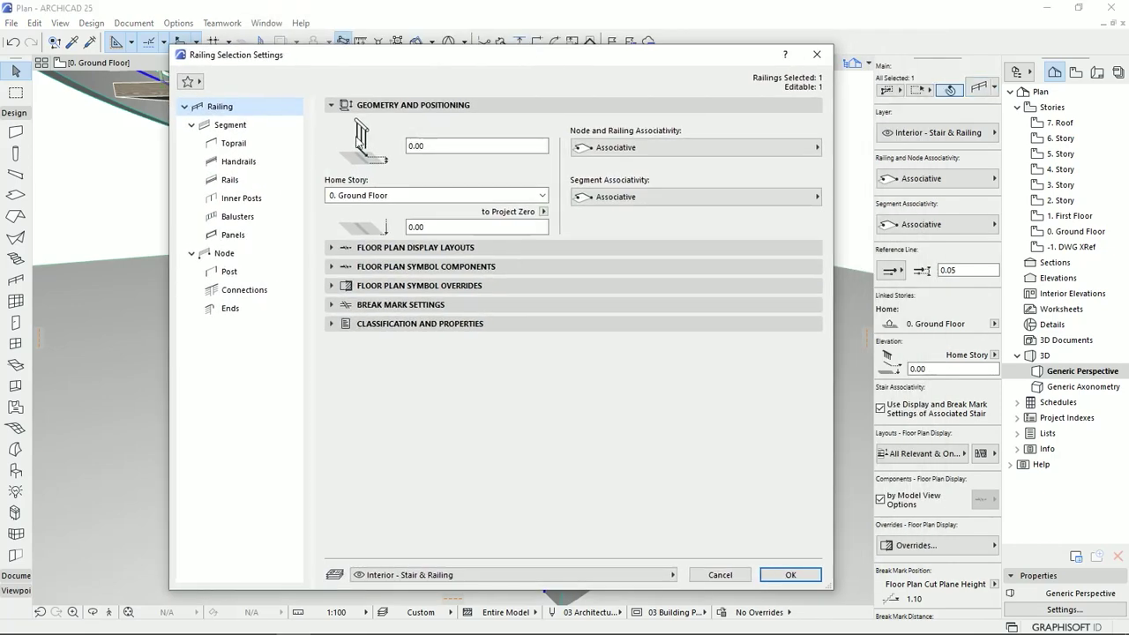
click(188, 81)
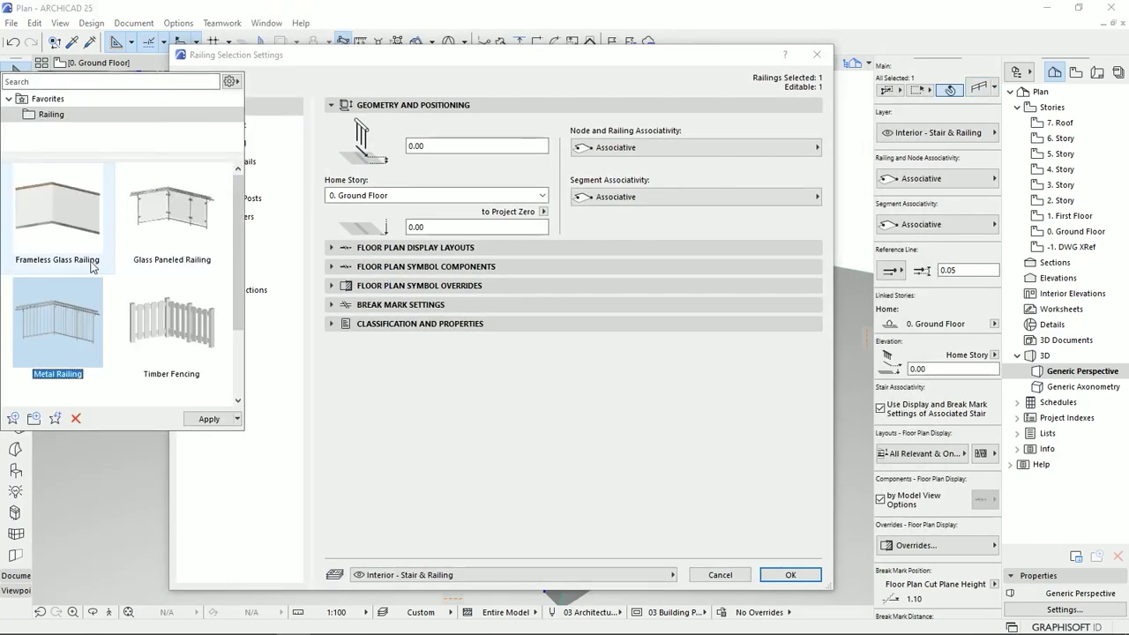
click(55, 213)
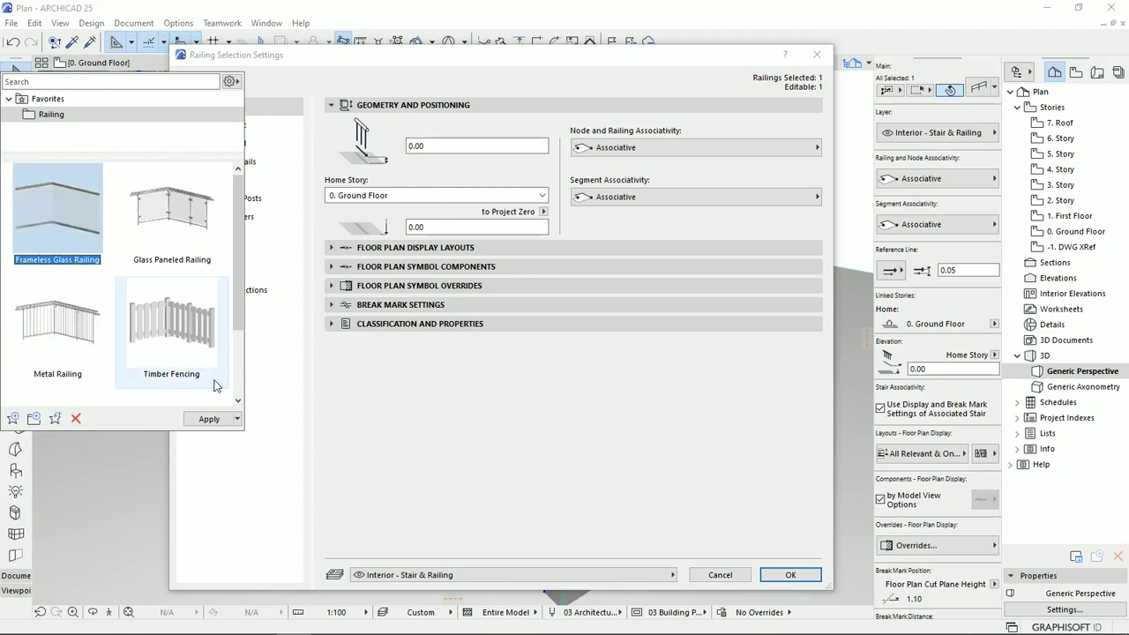
click(210, 419)
Step: Remove the inner post from the outer railing's segment pattern so that each segment is one continuous panel
click(216, 126)
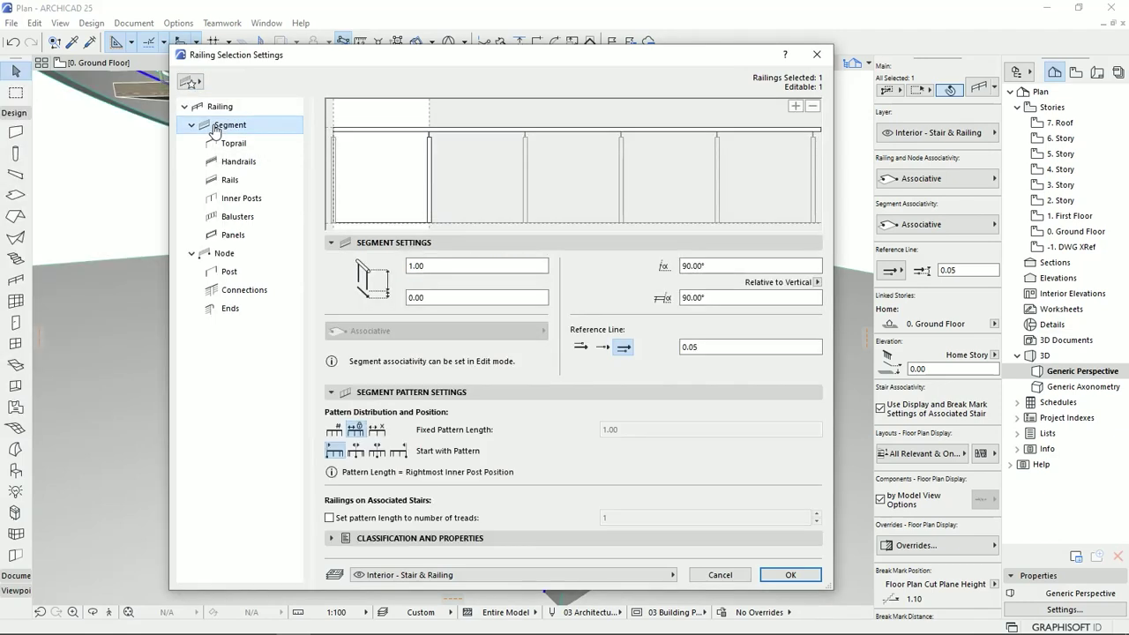
click(251, 197)
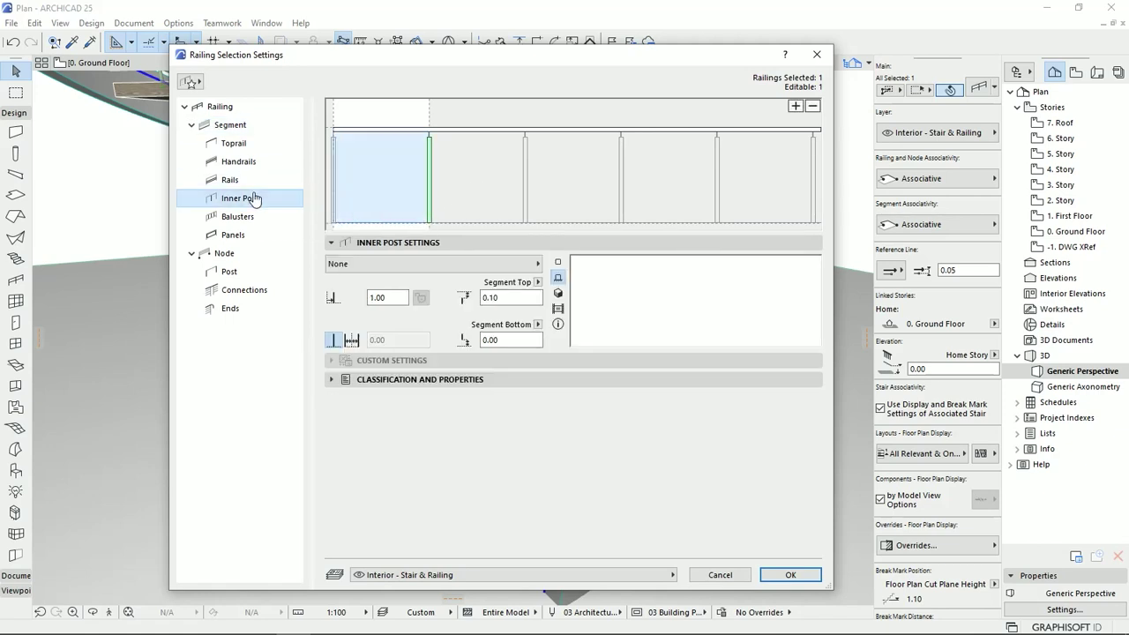
click(393, 265)
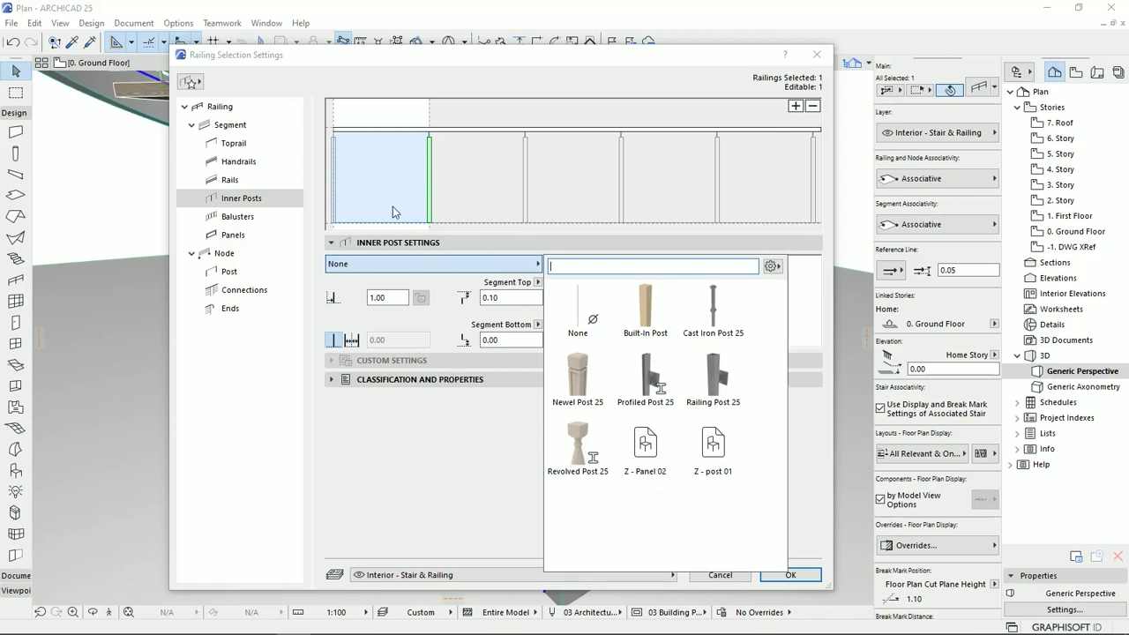
click(426, 443)
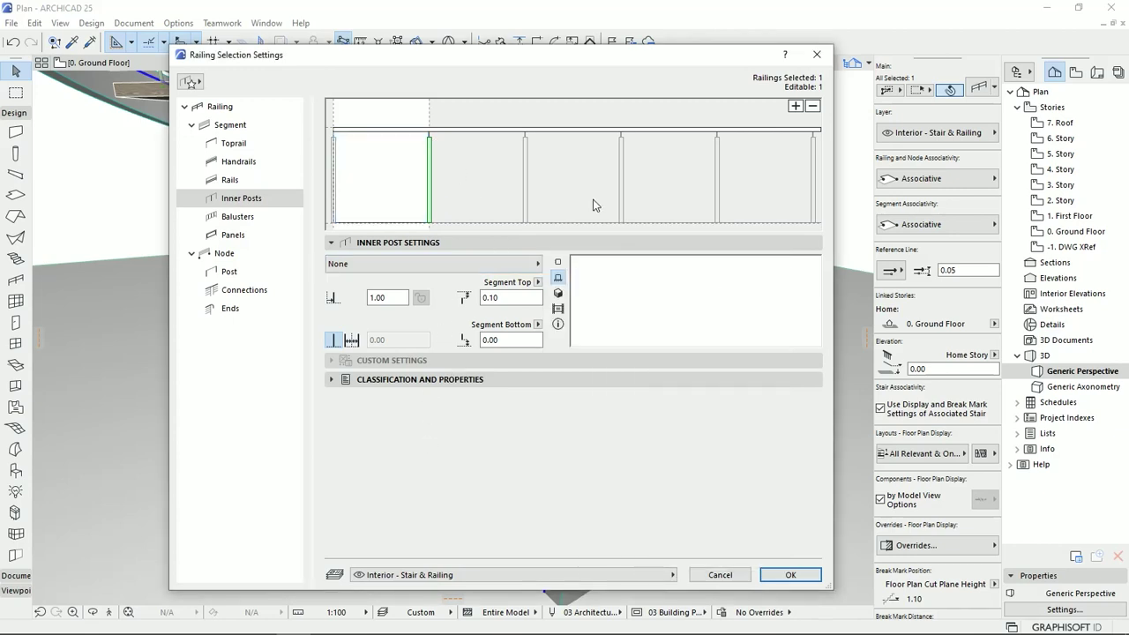
click(811, 107)
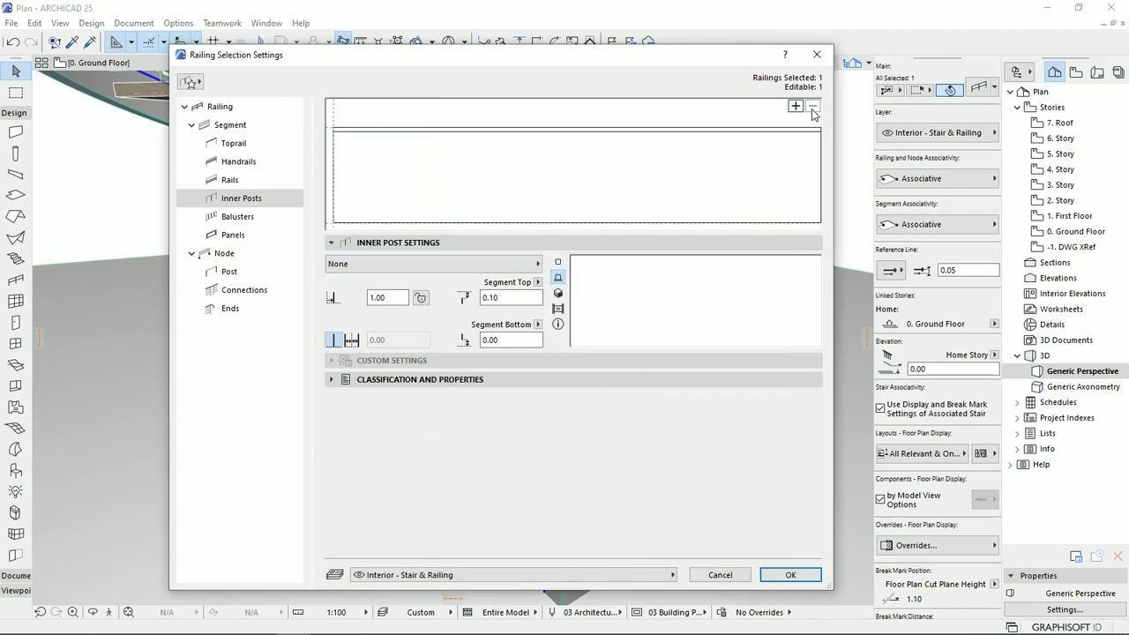
Step: Turn off the railing panel's fixing and set the panel thickness to 0.10
click(415, 195)
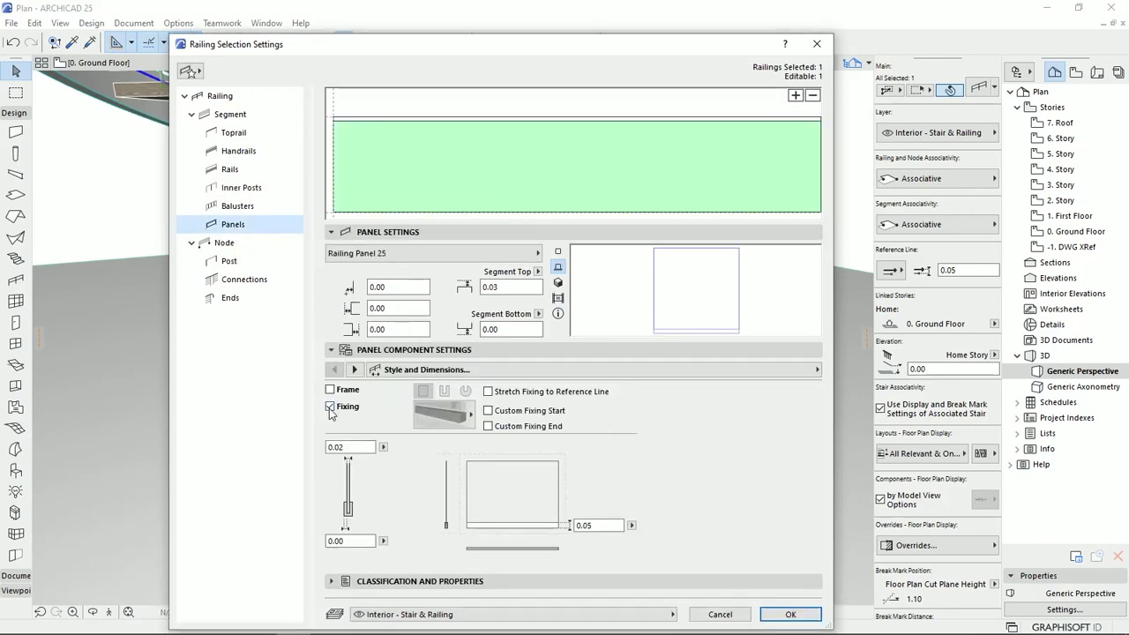
click(330, 407)
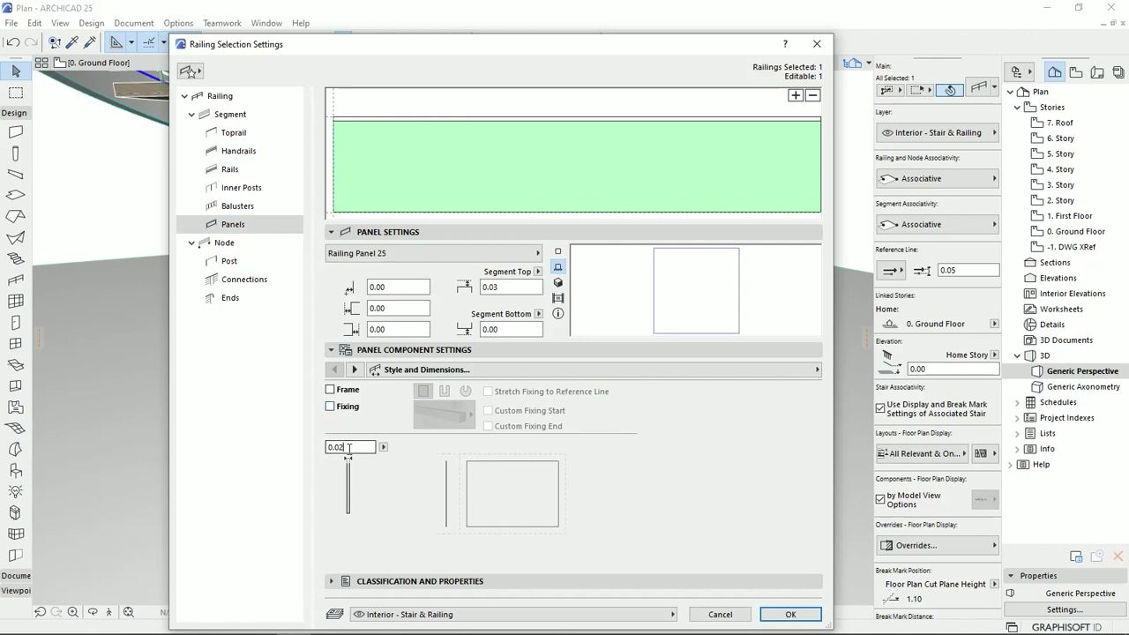
text(10)
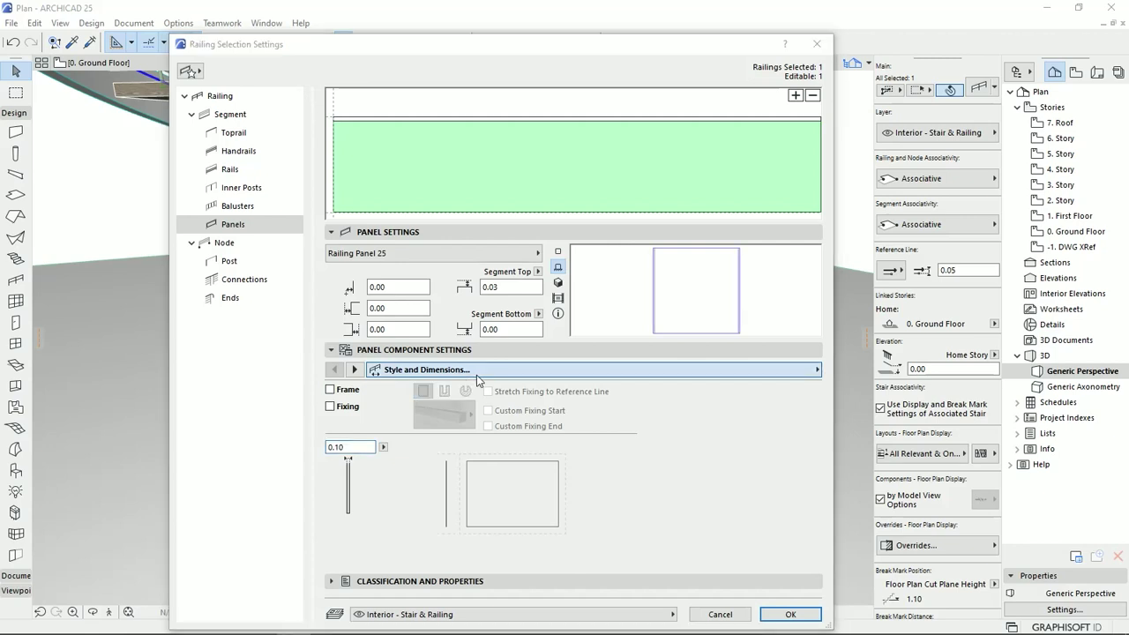
Step: Assign Gypsum Plasterboard to the railing panel, override its surface with Paint - Glossy White, and apply the railing settings
click(476, 375)
click(882, 401)
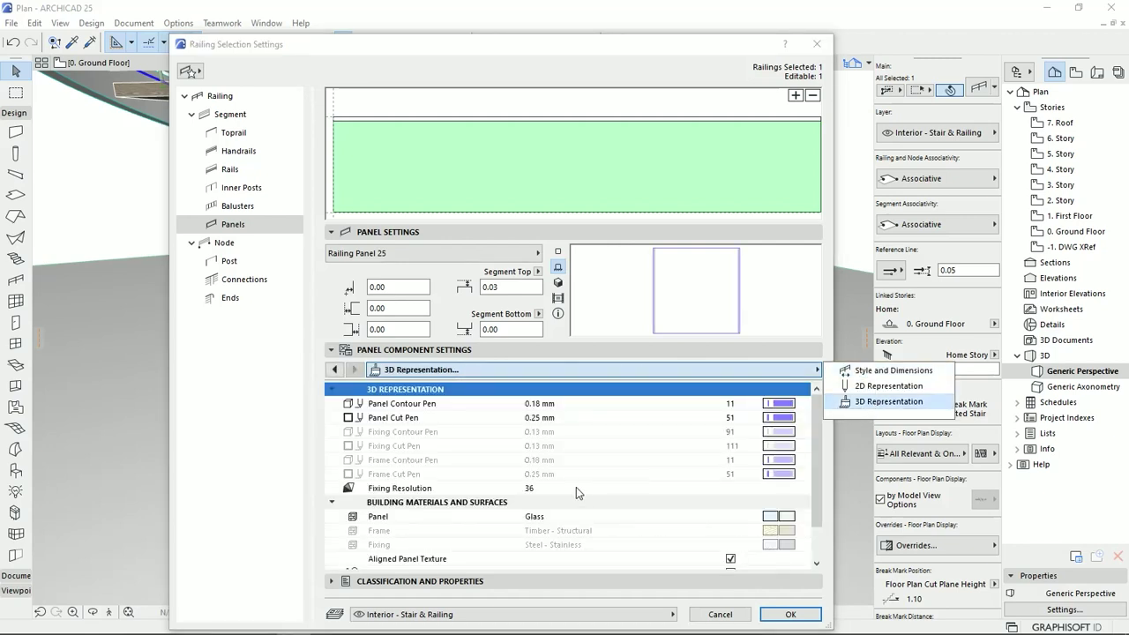
click(778, 516)
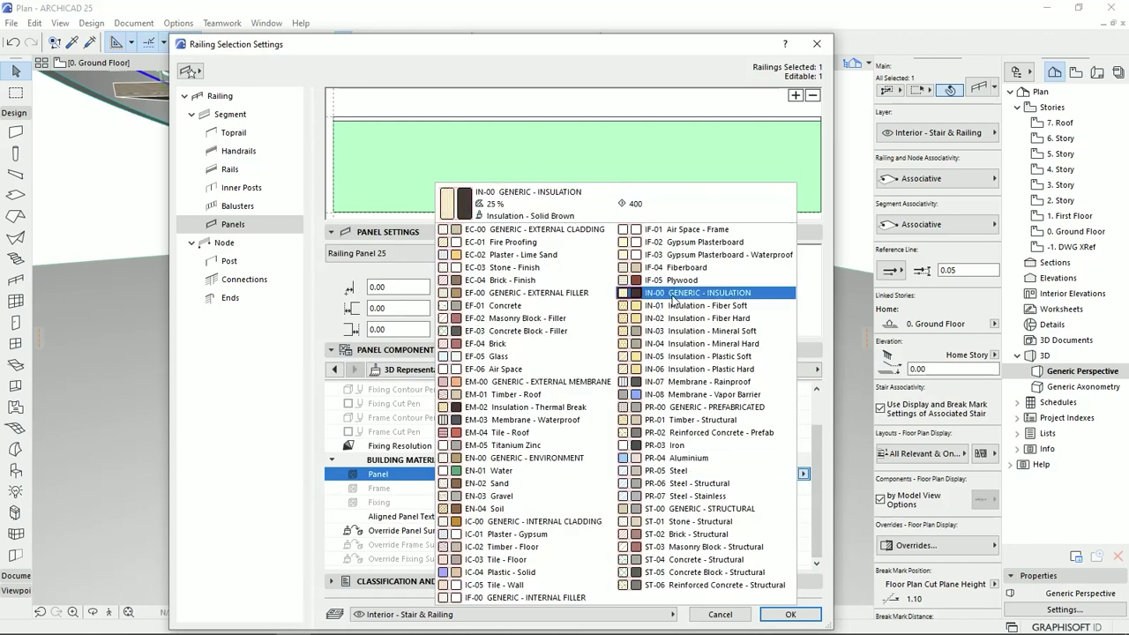
click(701, 243)
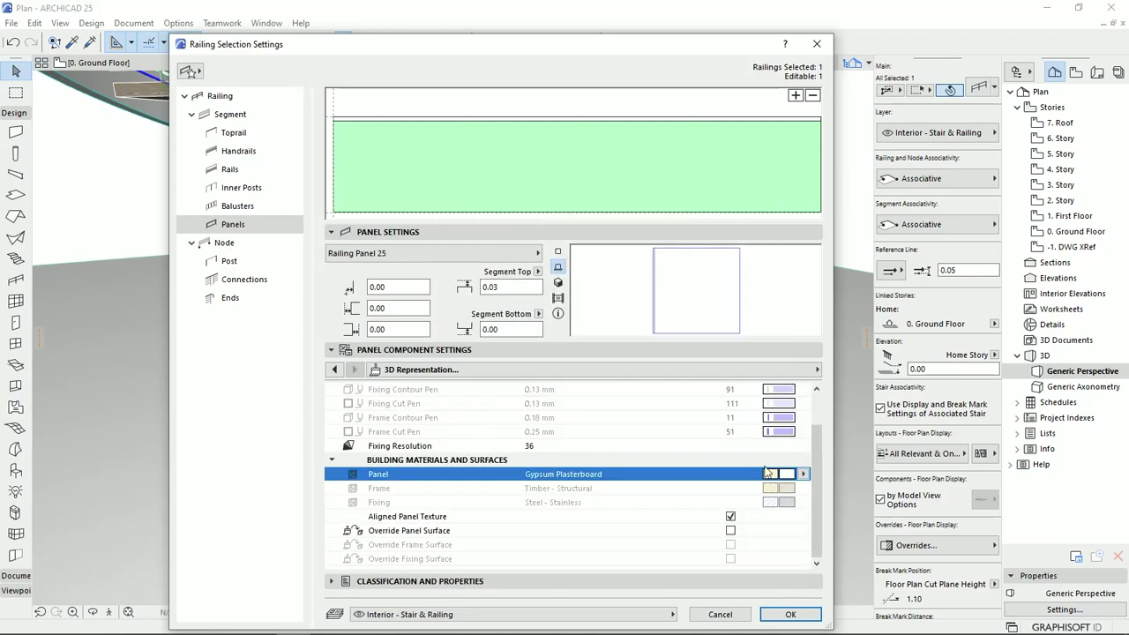
click(730, 530)
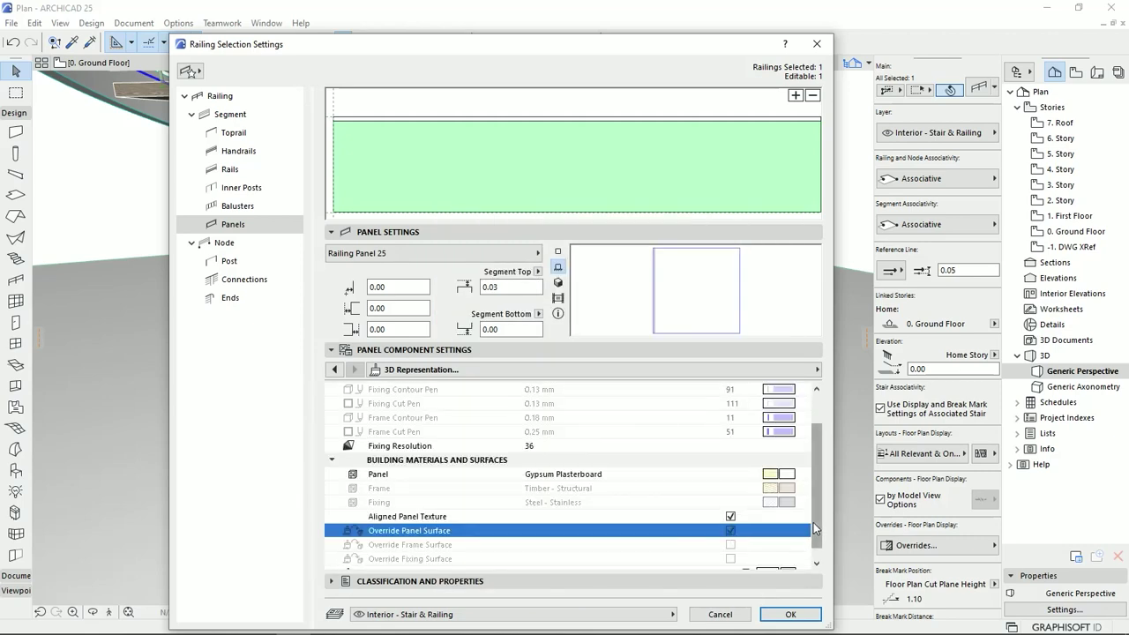
click(788, 559)
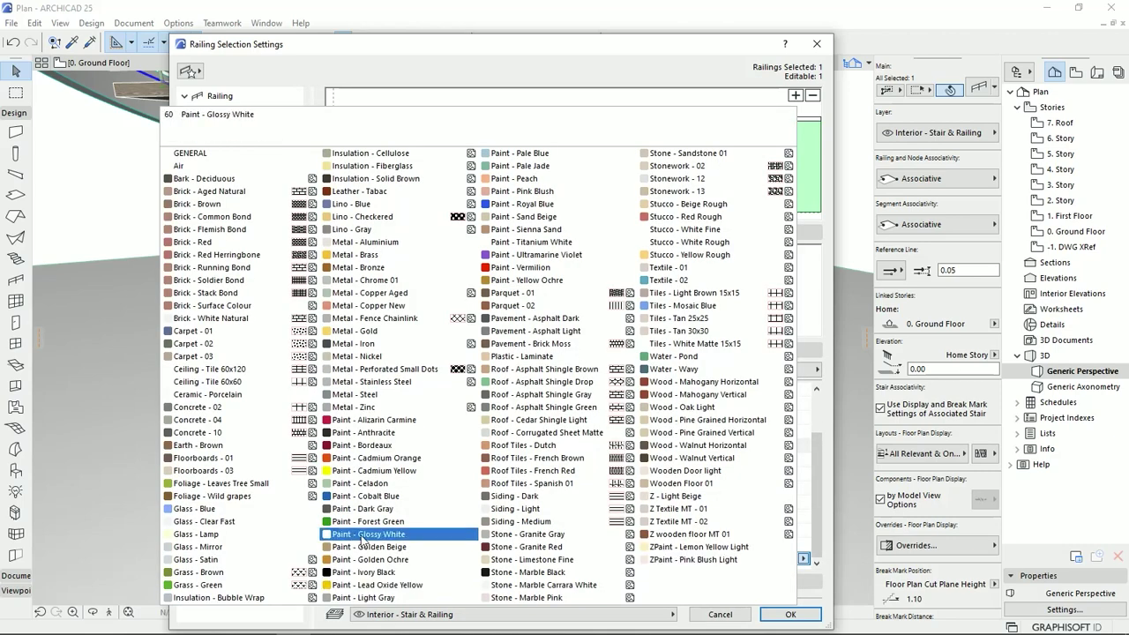
click(388, 537)
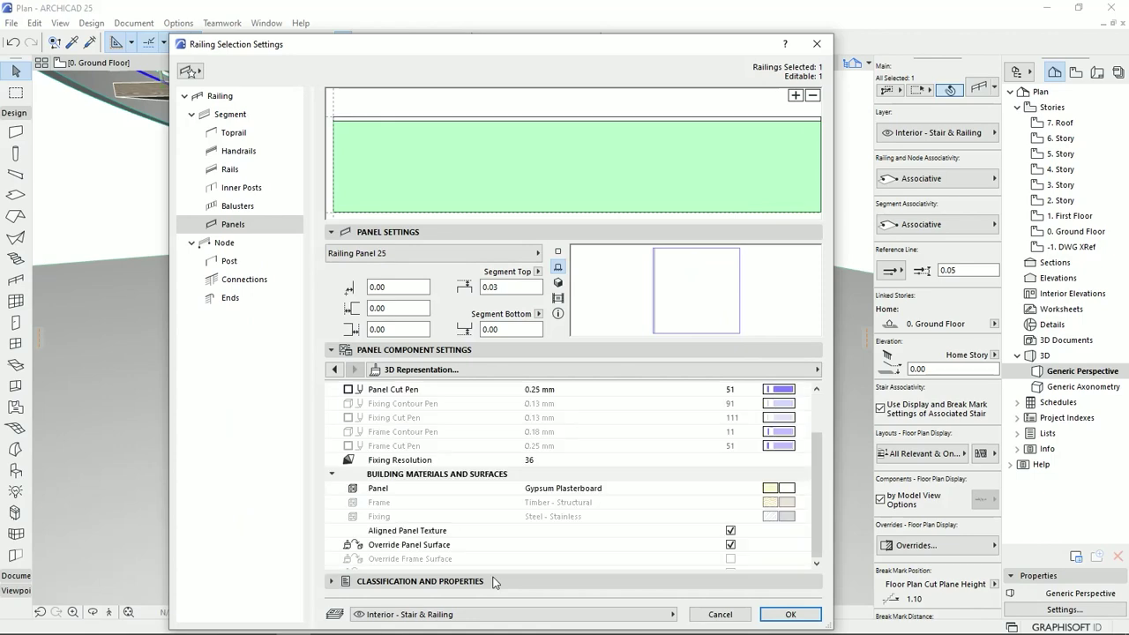
click(790, 615)
Step: Switch the outer railing's segment reference line to the opposite side so the panel sits over the stringer
scroll(547, 446, up, 5)
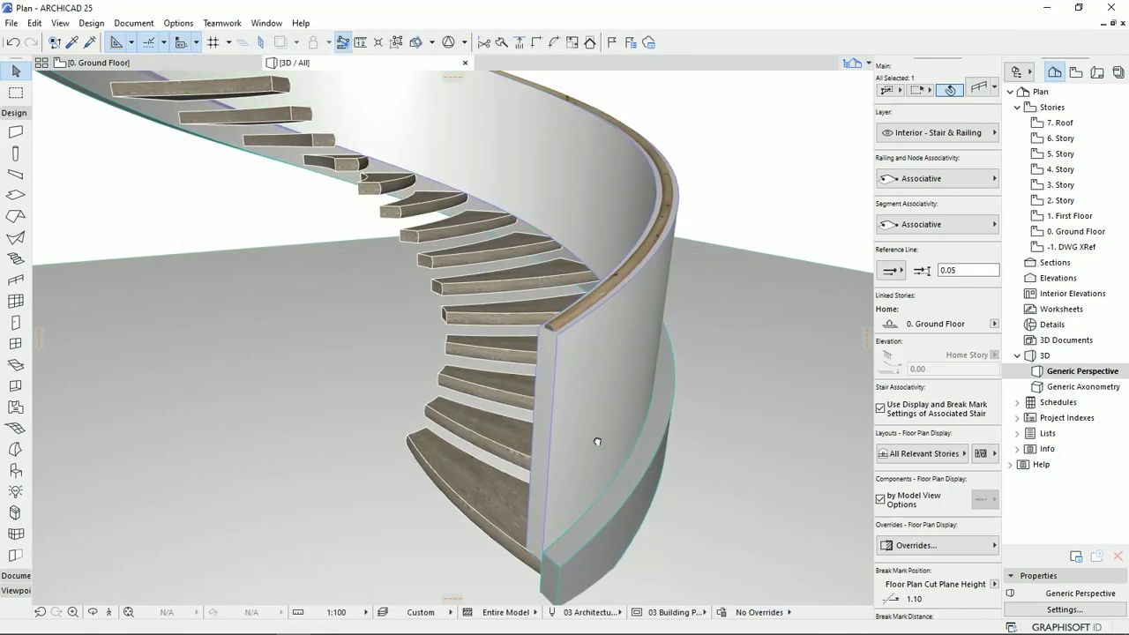
middle_drag(554, 378, 552, 364)
shift+middle_drag(527, 422, 609, 415)
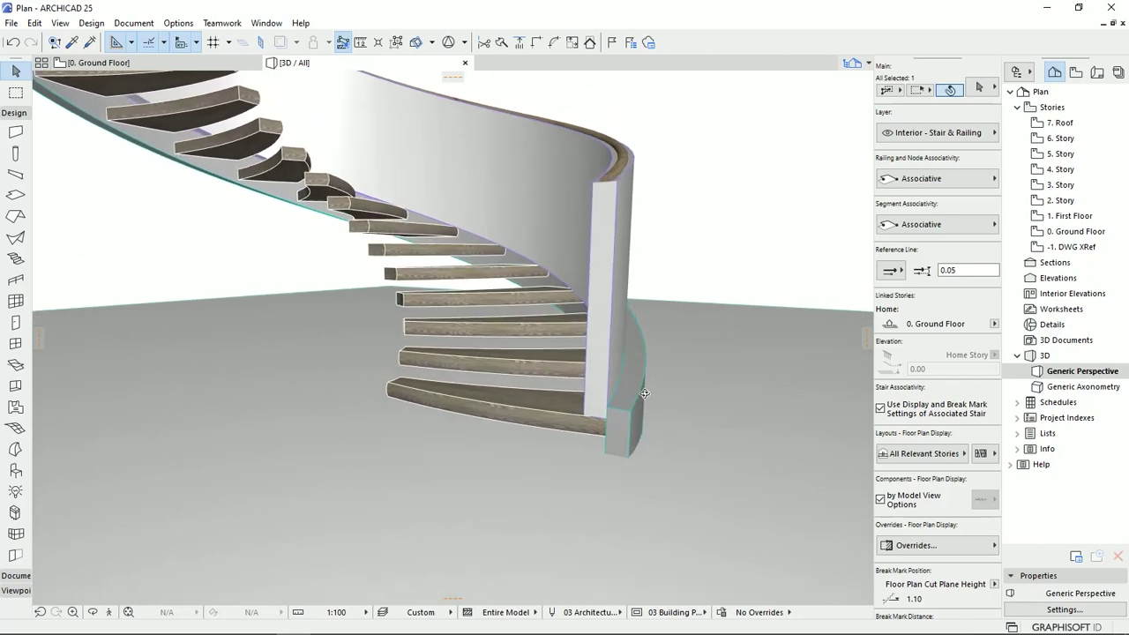
scroll(608, 412, up, 2)
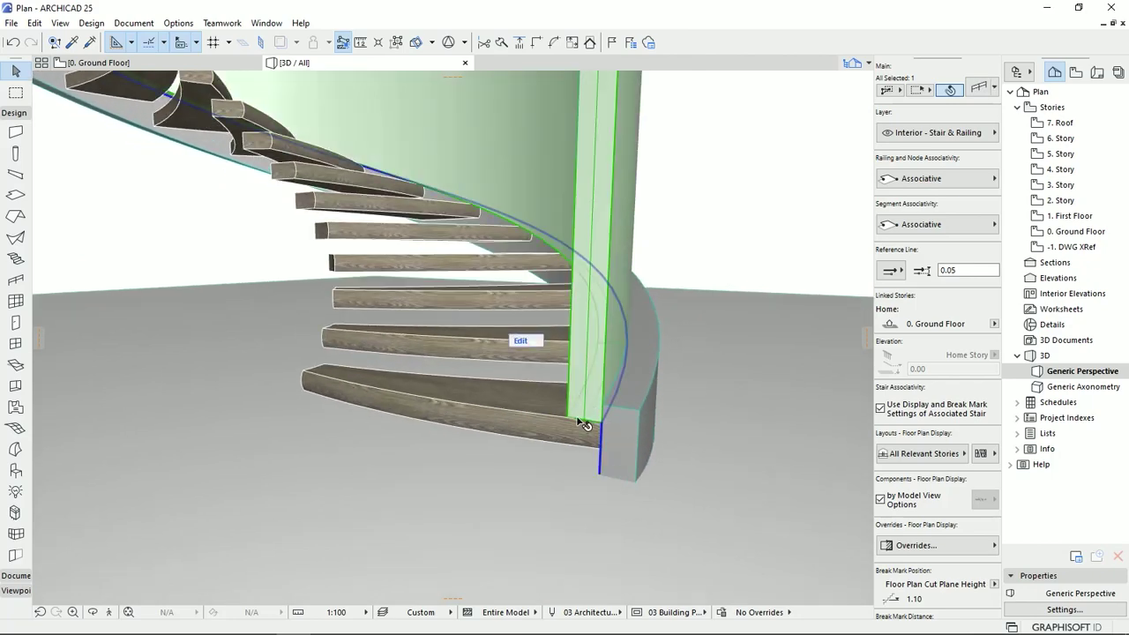
middle_drag(646, 348, 591, 438)
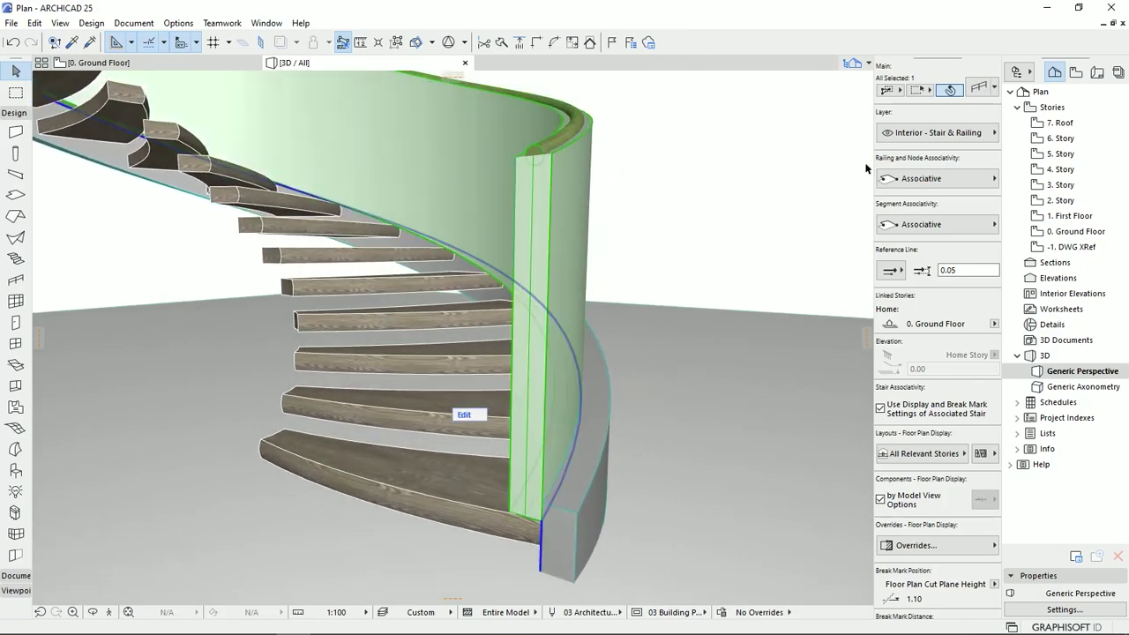
click(977, 100)
key(ctrl+t)
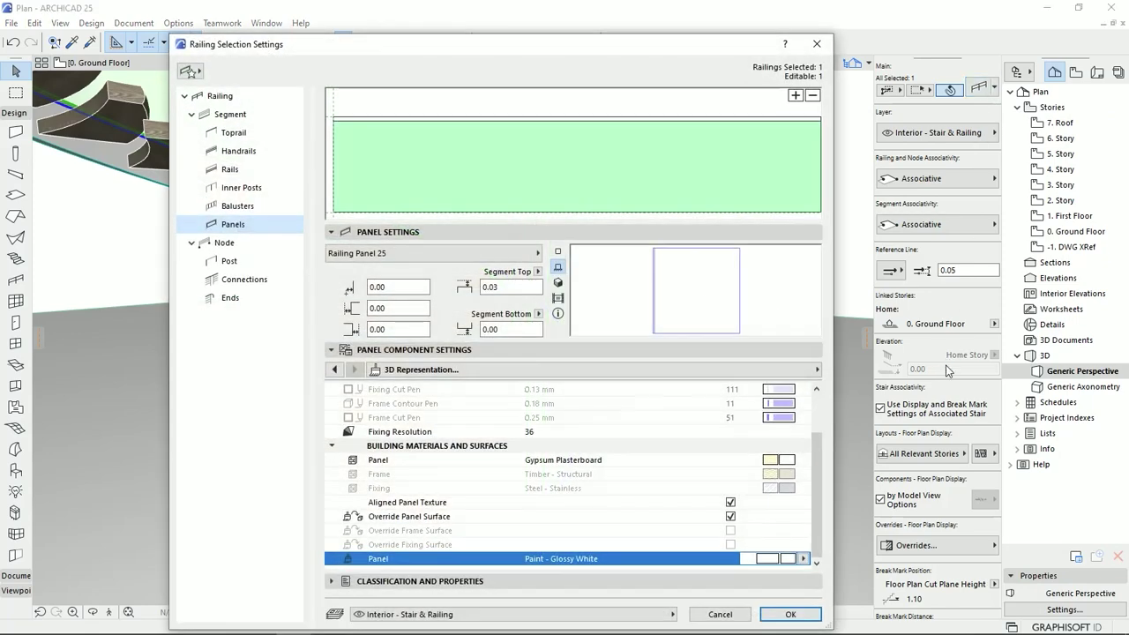
click(222, 112)
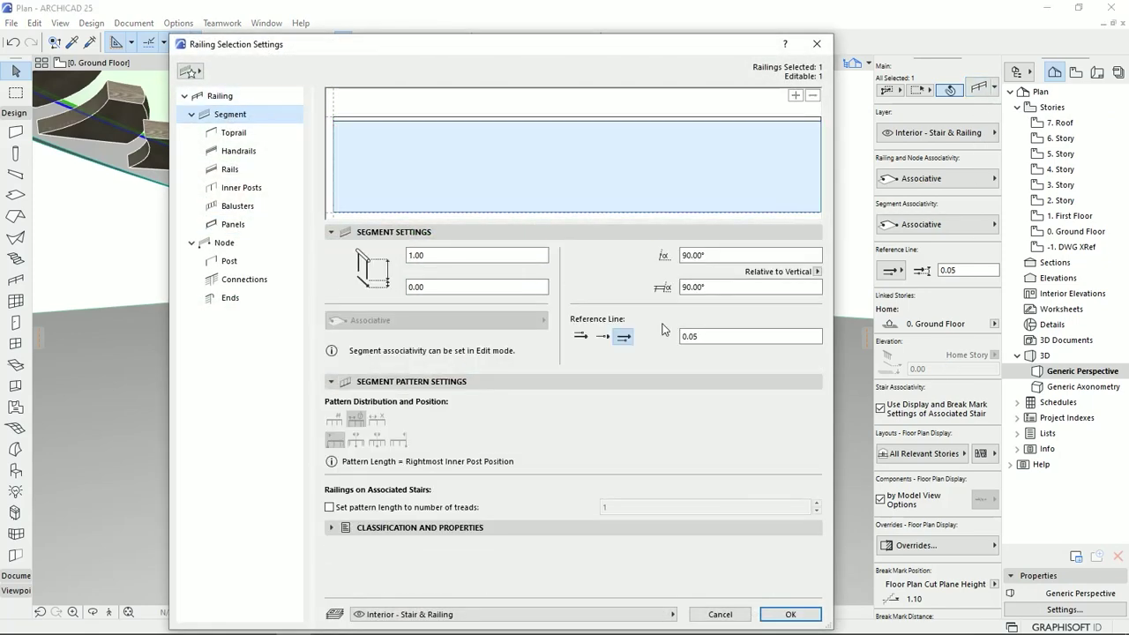
click(581, 338)
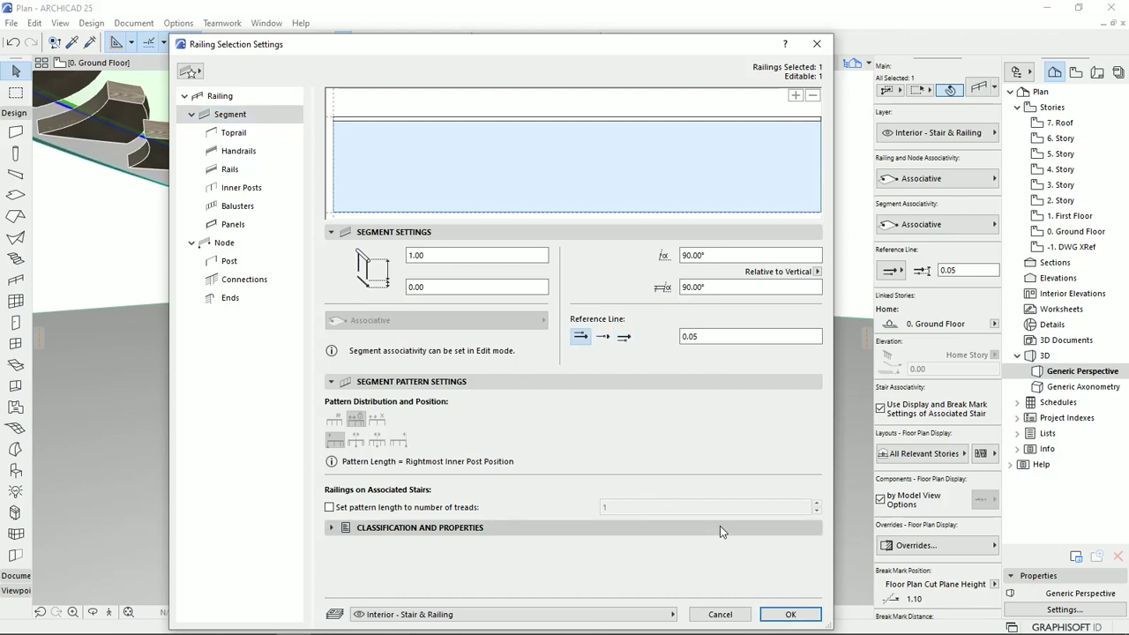
click(790, 614)
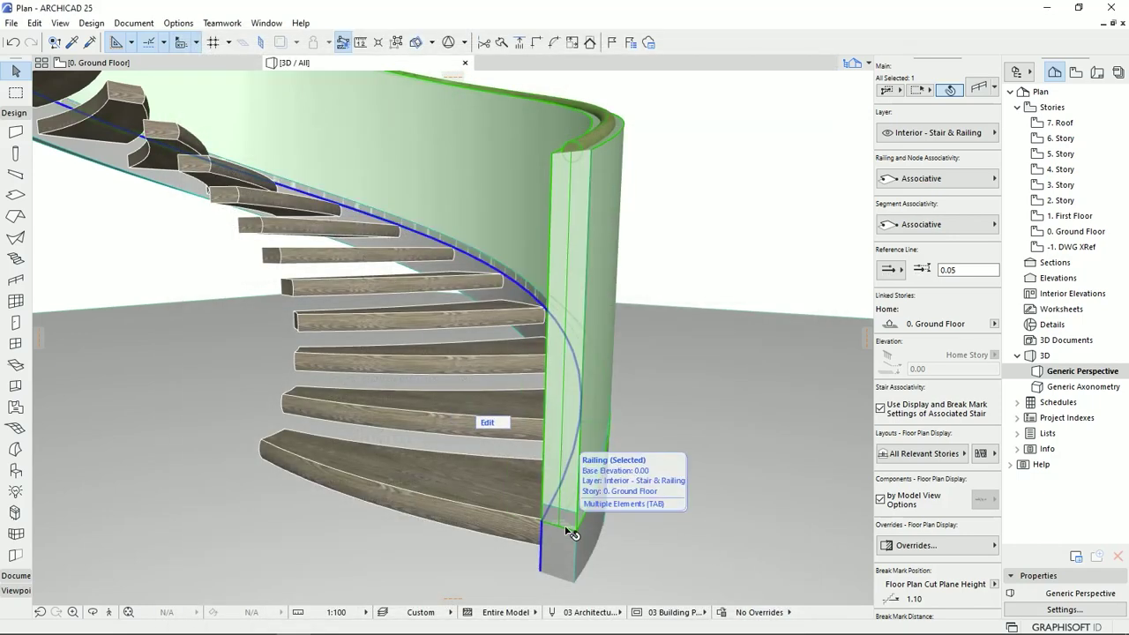
Step: Set the outer railing segment's bottom offset to 0.05 and apply it
scroll(571, 533, up, 3)
middle_drag(569, 529, 570, 458)
shift+middle_drag(653, 458, 571, 459)
click(988, 83)
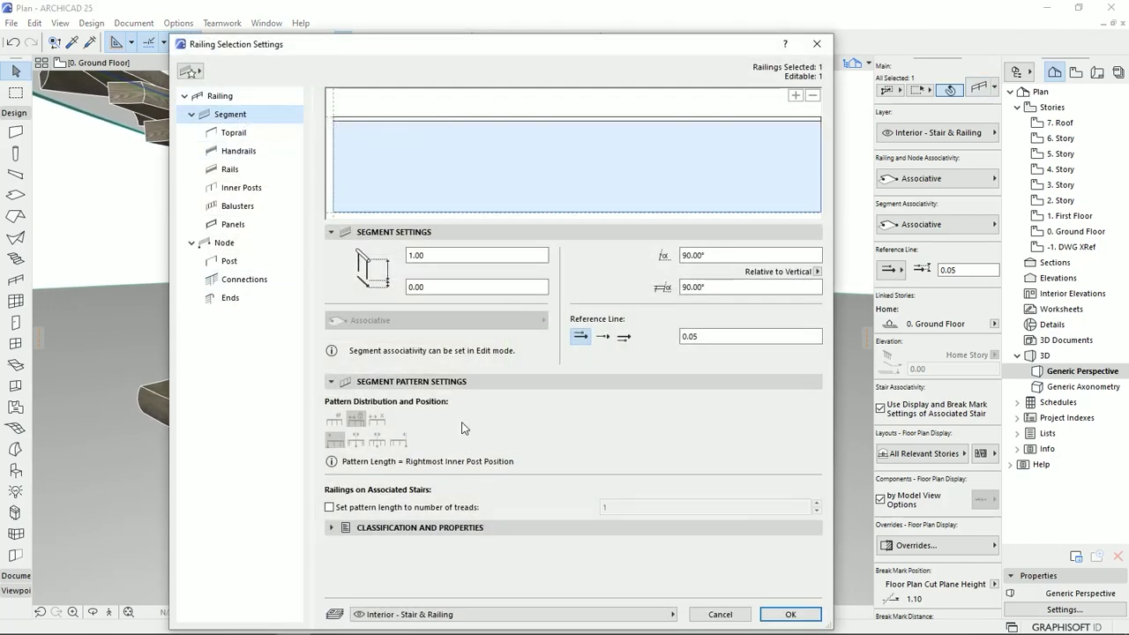
click(417, 287)
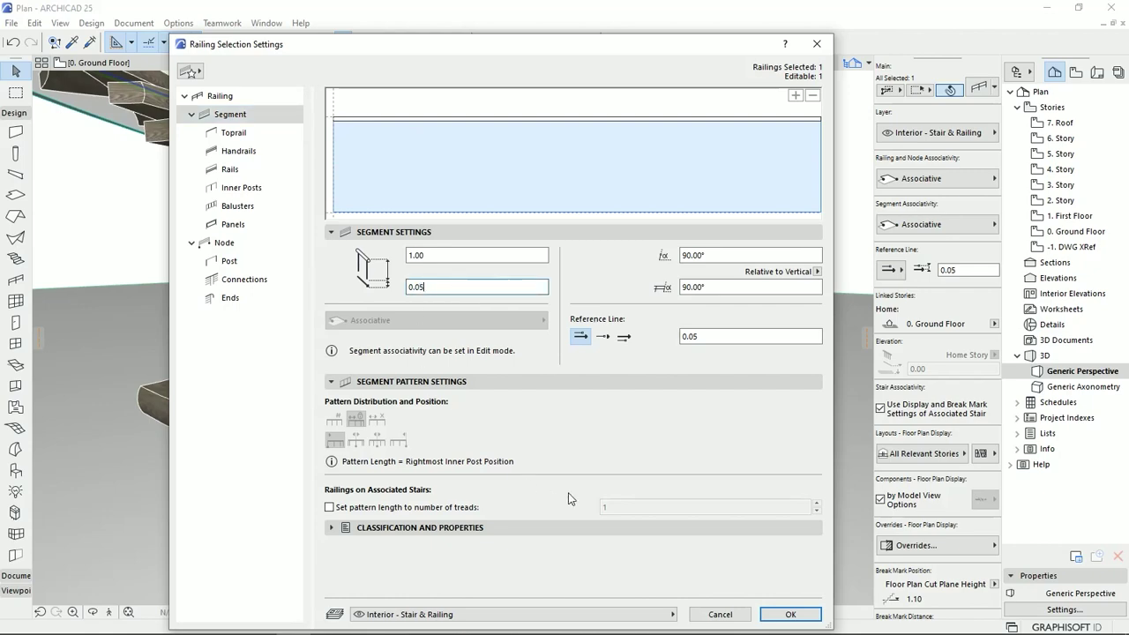
click(788, 616)
Step: Change the outer railing's toprail from the round shape to the wider rounded profile, set its width to 0.10, and apply the settings
scroll(543, 471, up, 2)
middle_drag(543, 471, 339, 365)
scroll(337, 365, down, 10)
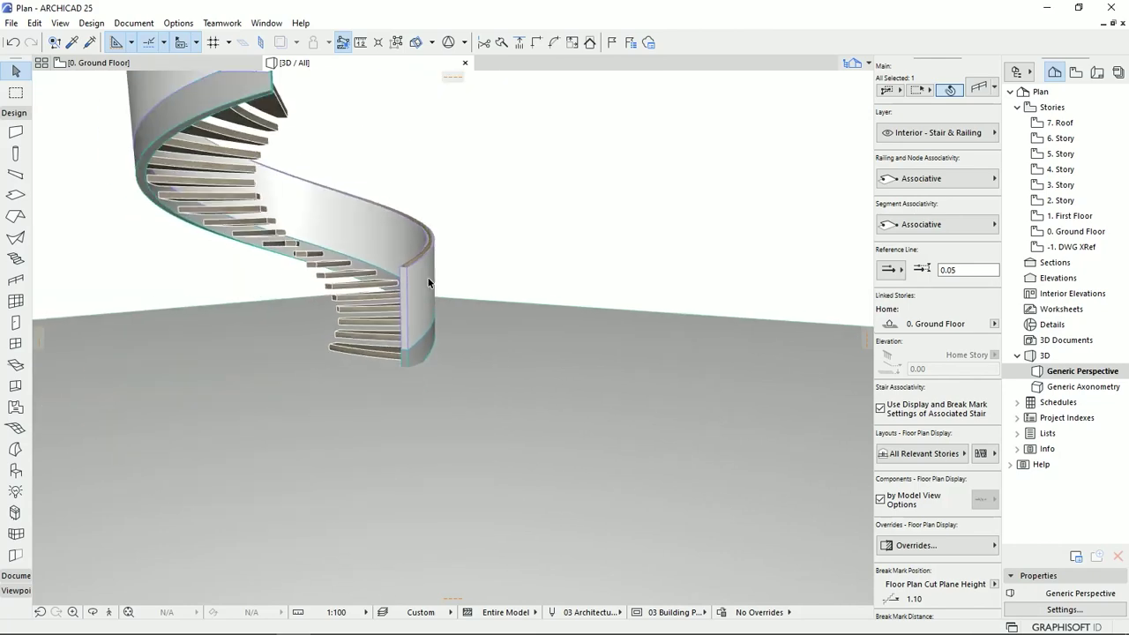
scroll(501, 377, up, 8)
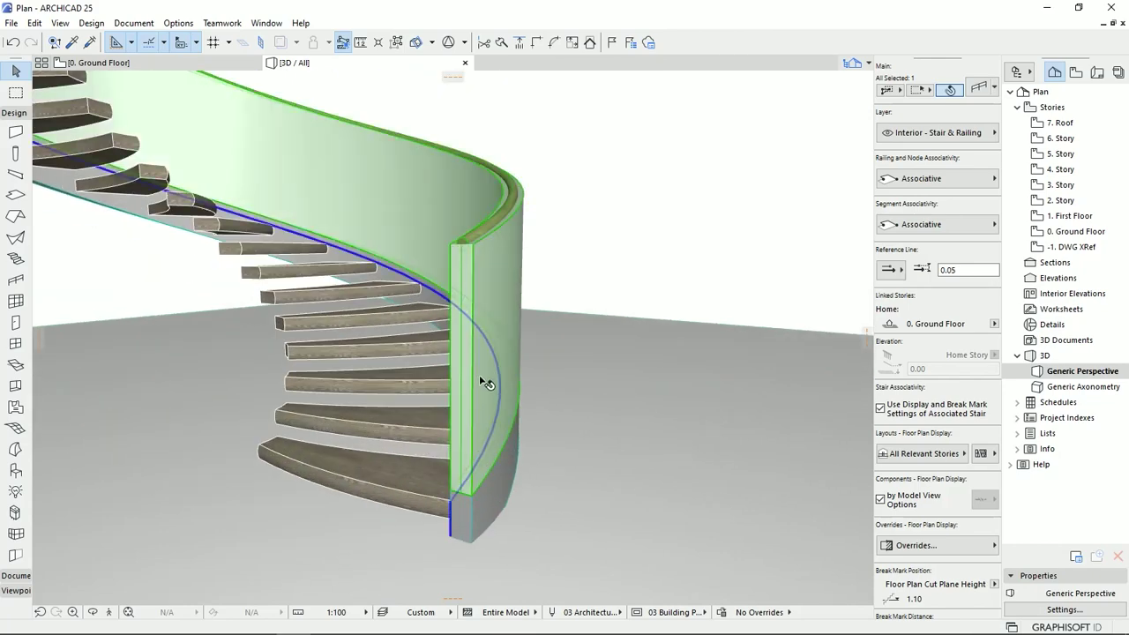
middle_drag(508, 489, 508, 494)
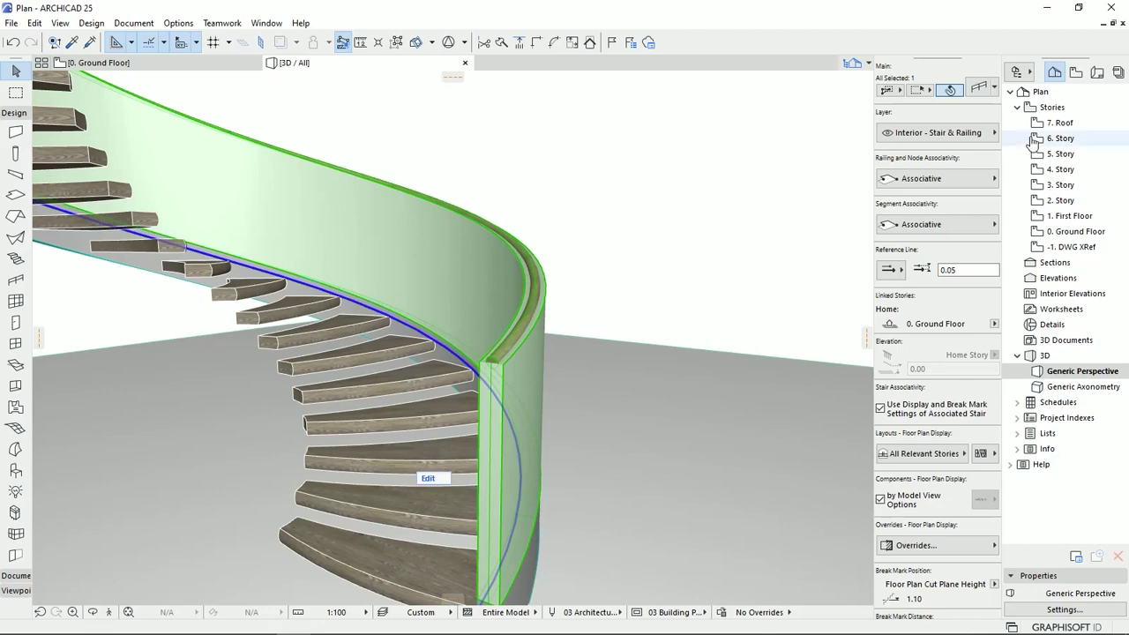
key(ctrl+t)
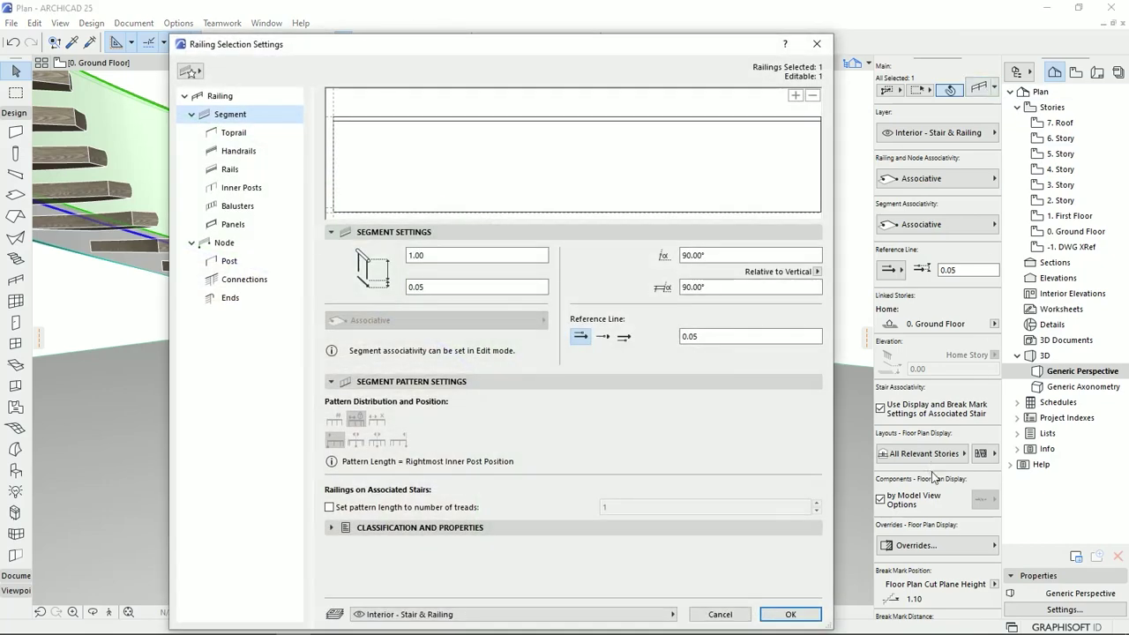
click(234, 132)
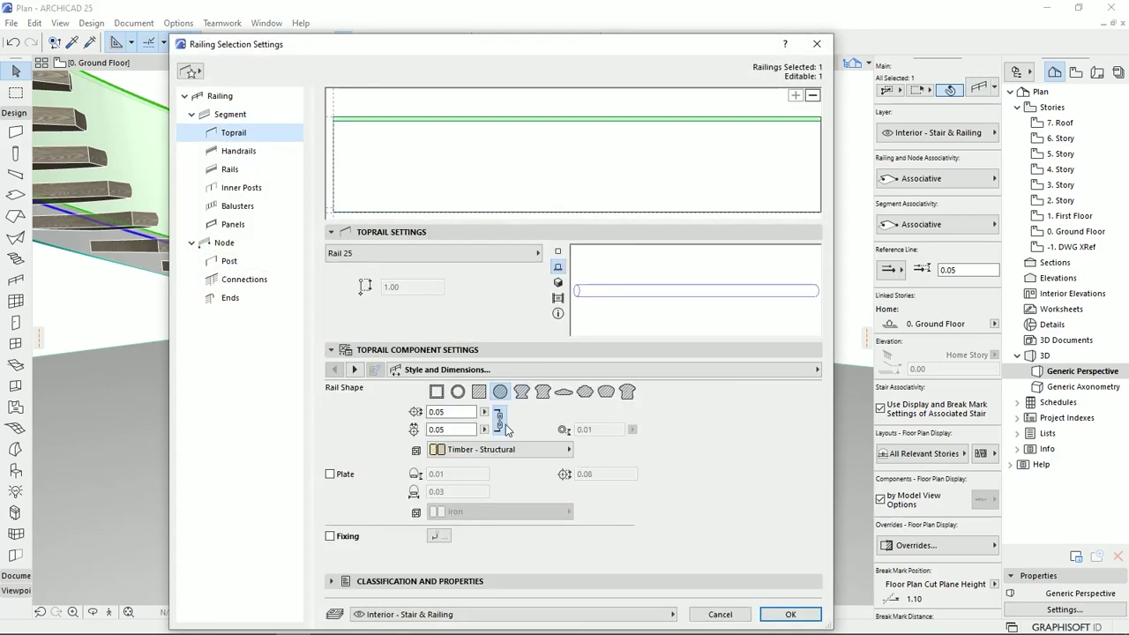
click(605, 393)
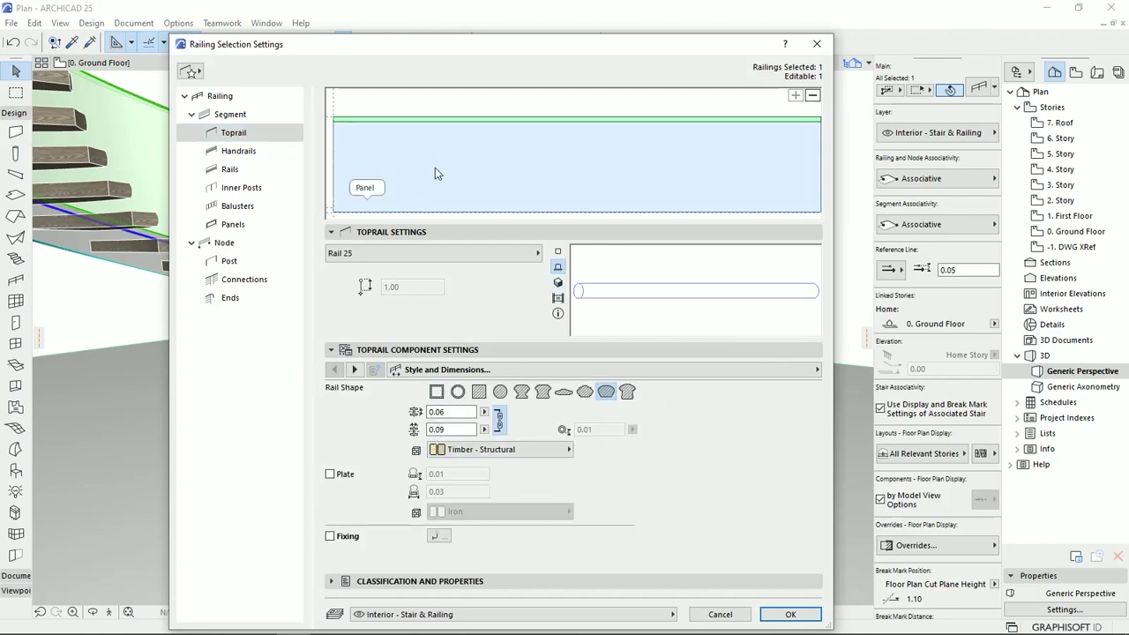
click(436, 429)
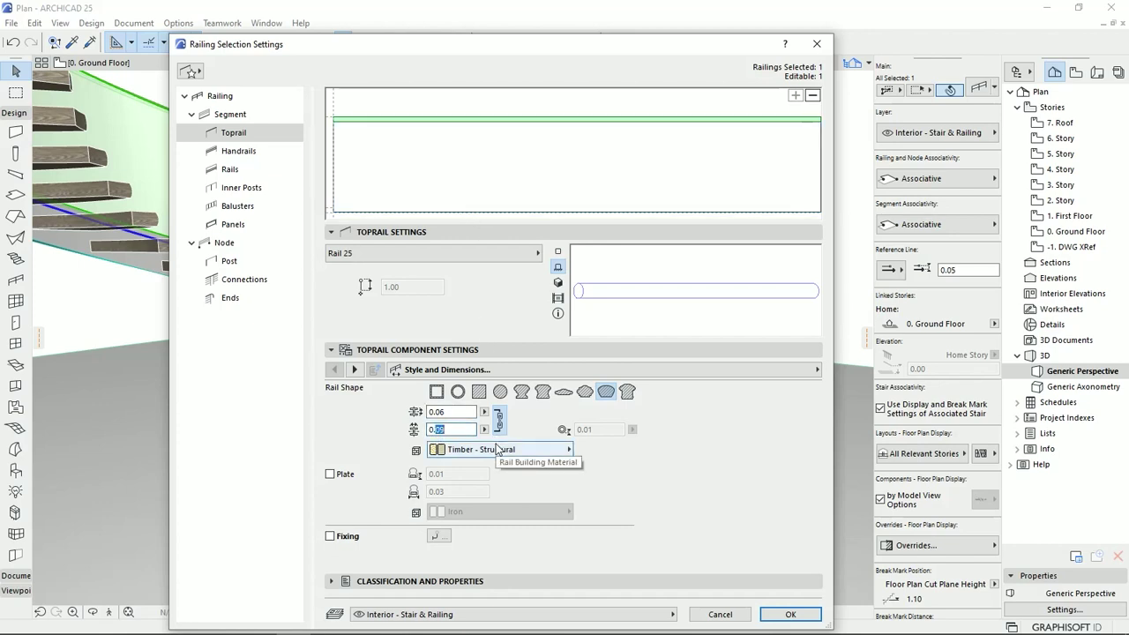
text(1)
click(699, 526)
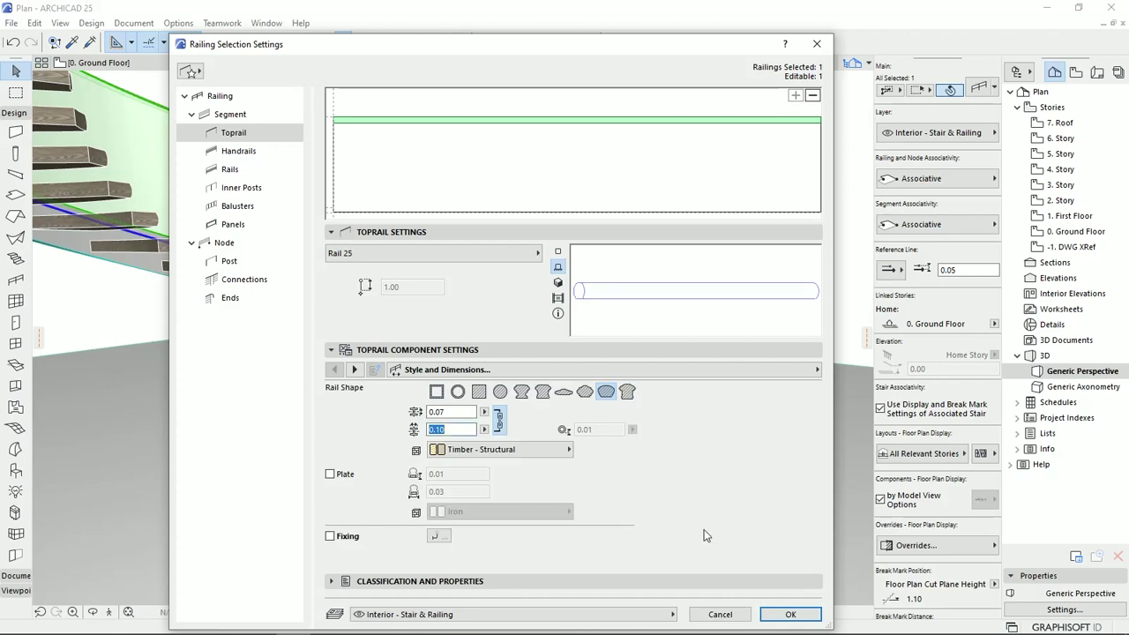
click(802, 612)
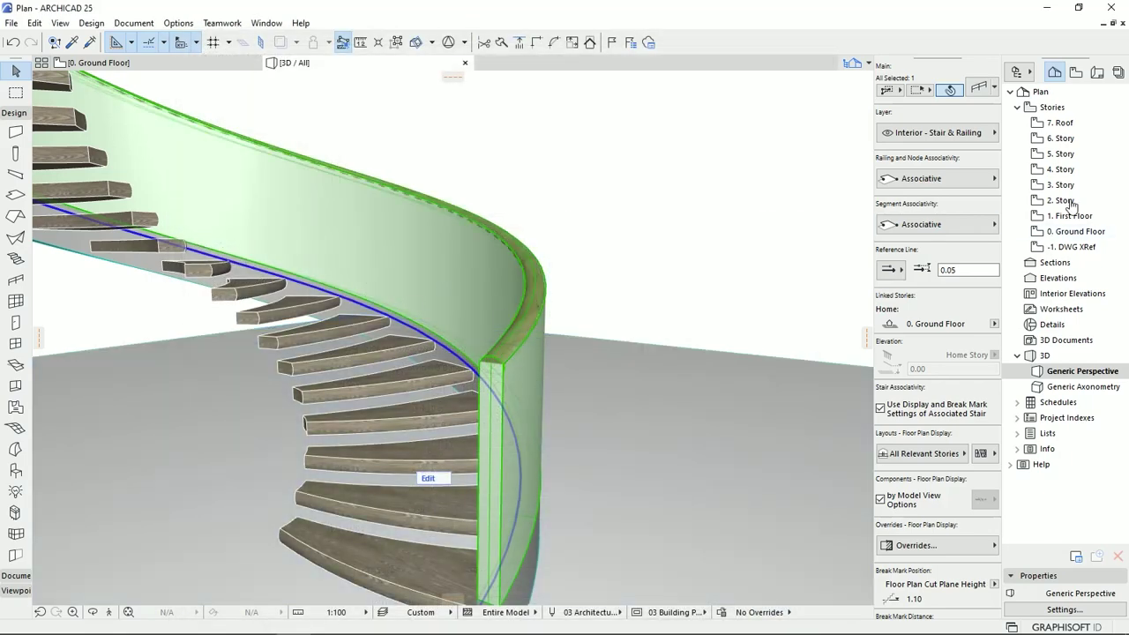
Step: Try a segment height of 1.05 on the outer railing and undo the change
key(ctrl+t)
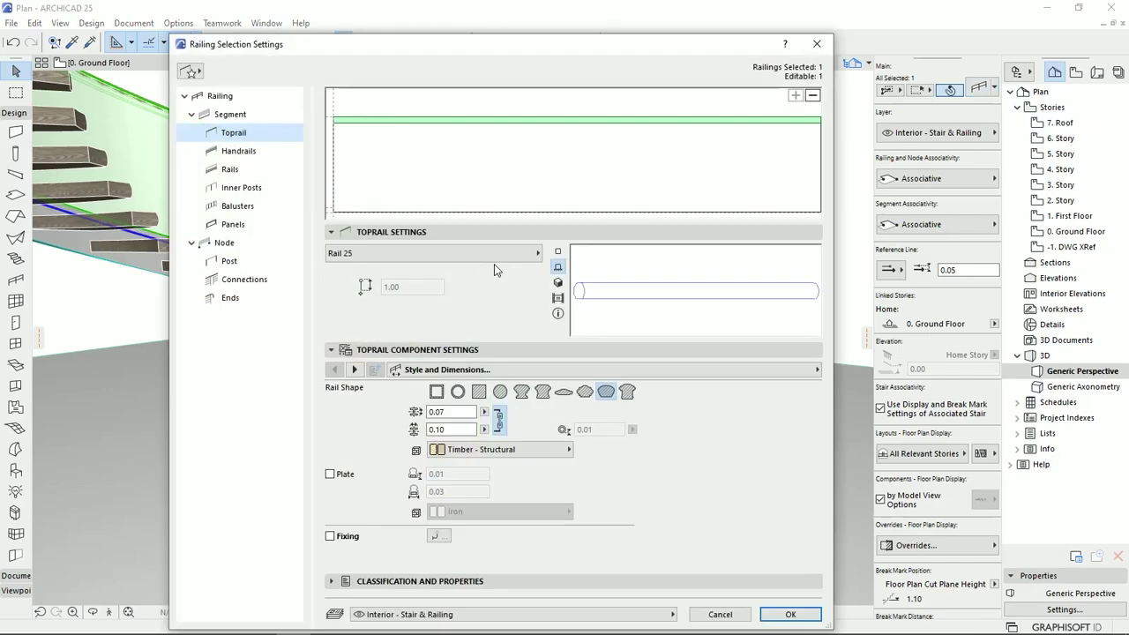
click(229, 114)
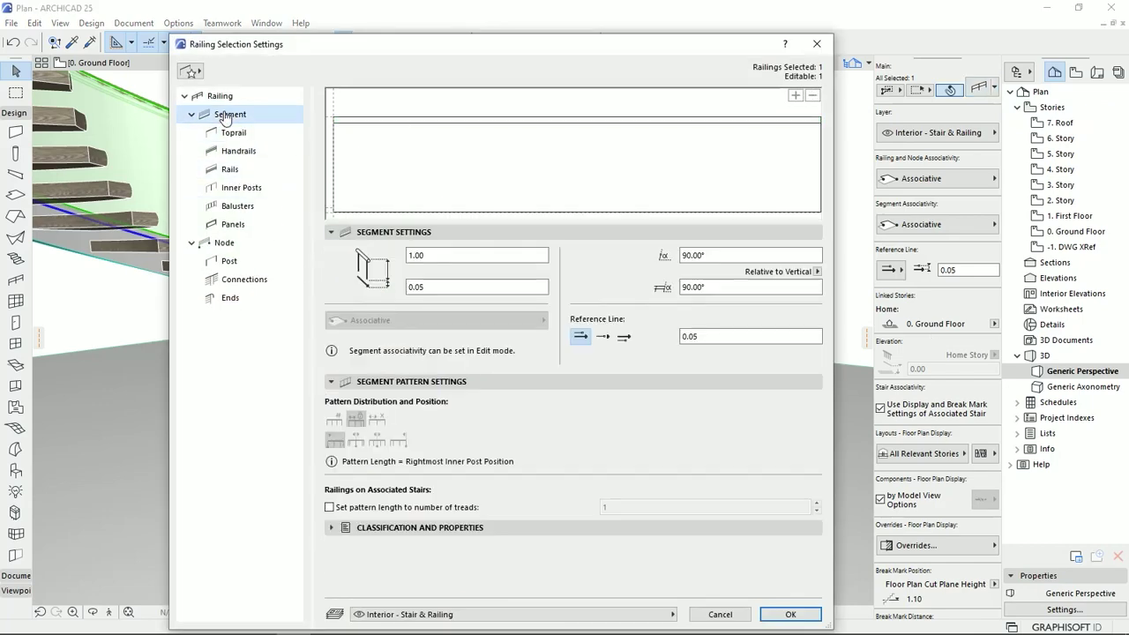
click(422, 256)
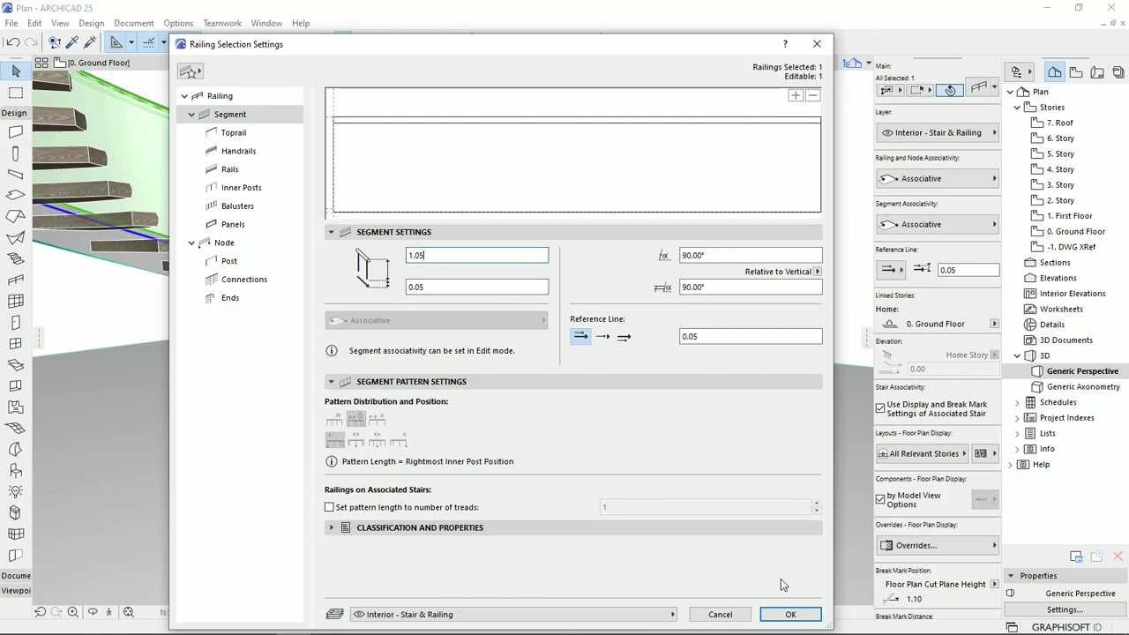
click(788, 614)
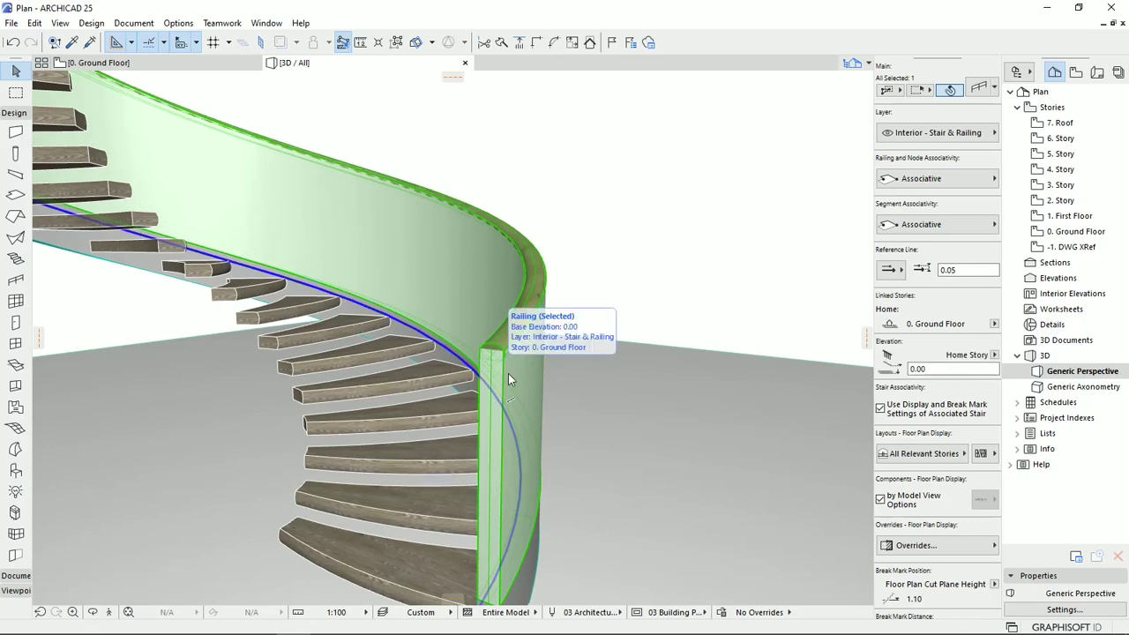
key(ctrl+z)
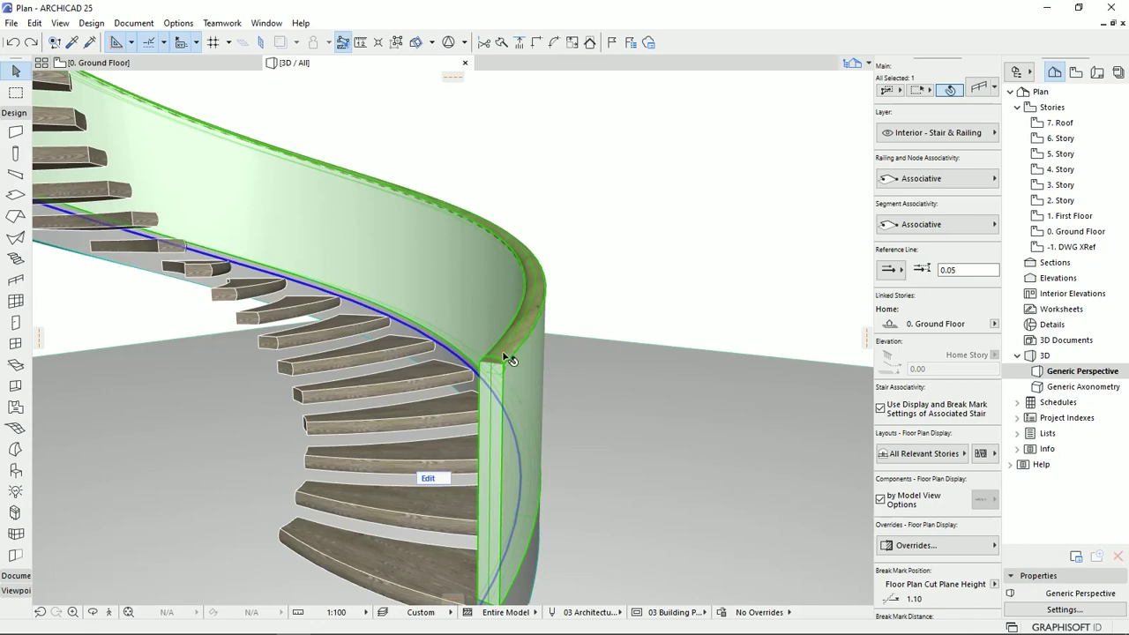
Step: Set the outer railing panel's offset from the segment top to 0.10 and apply it
key(ctrl+t)
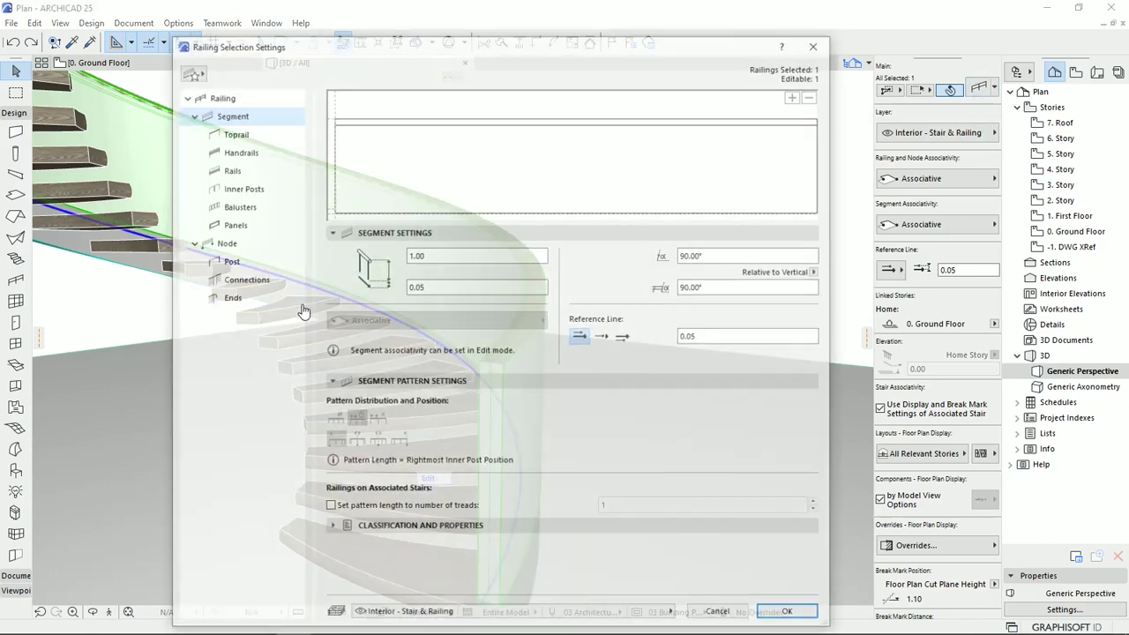
click(233, 224)
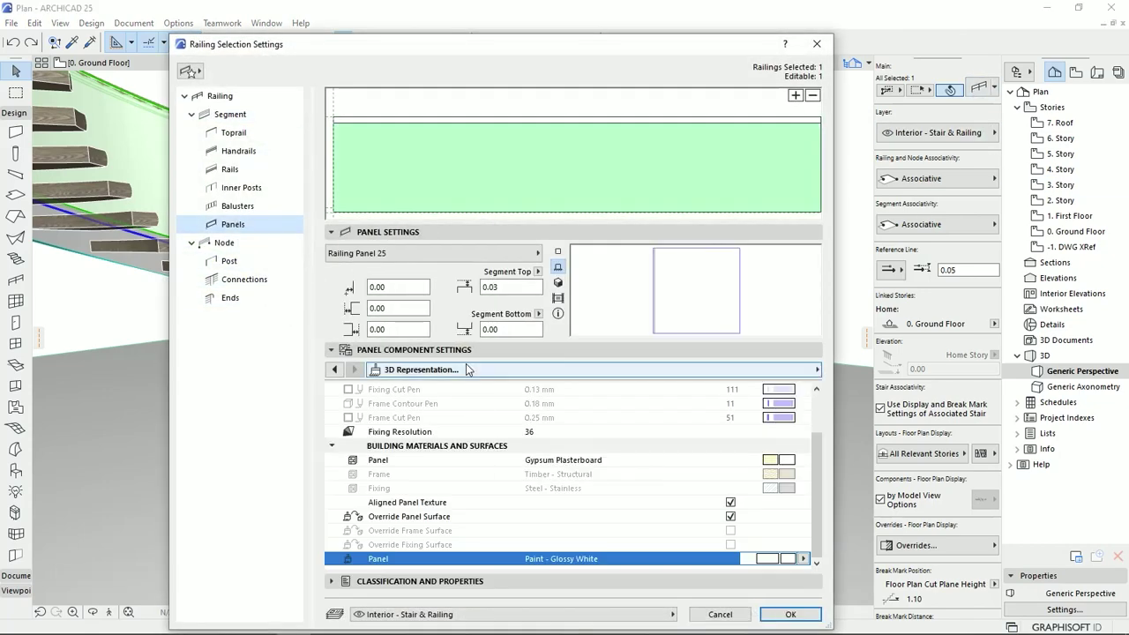
click(492, 288)
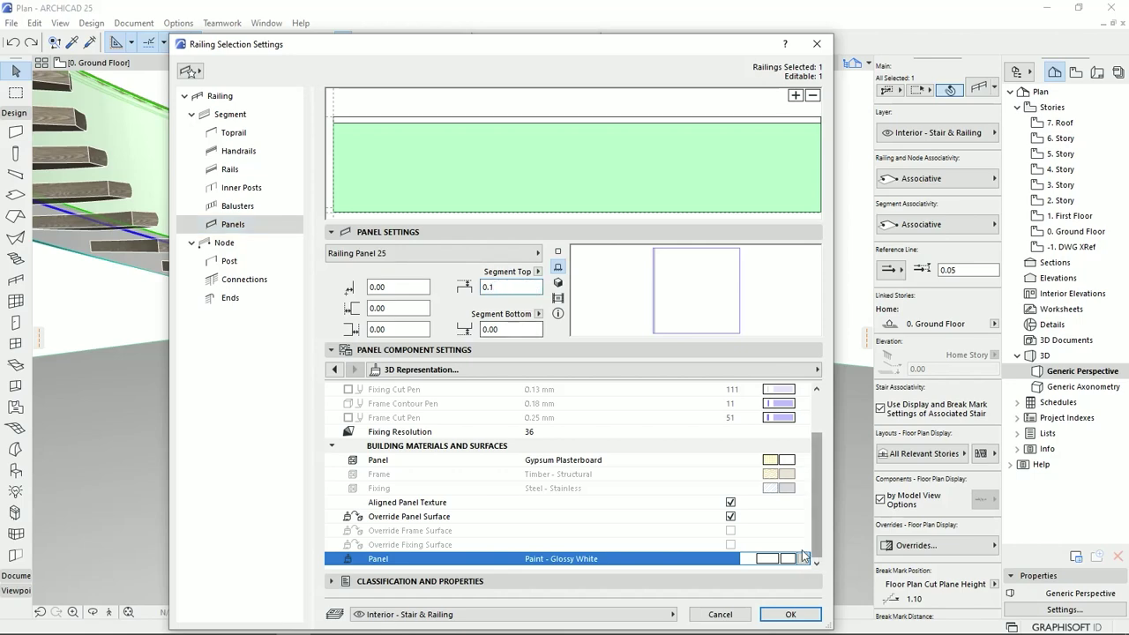
click(787, 615)
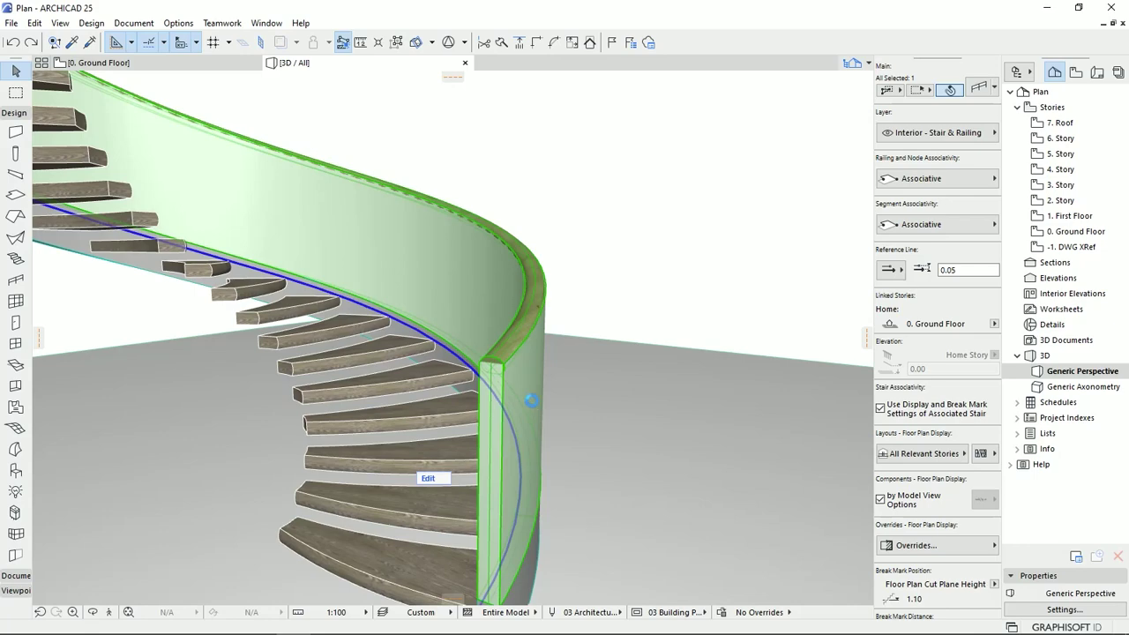
shift+middle_drag(523, 388, 535, 335)
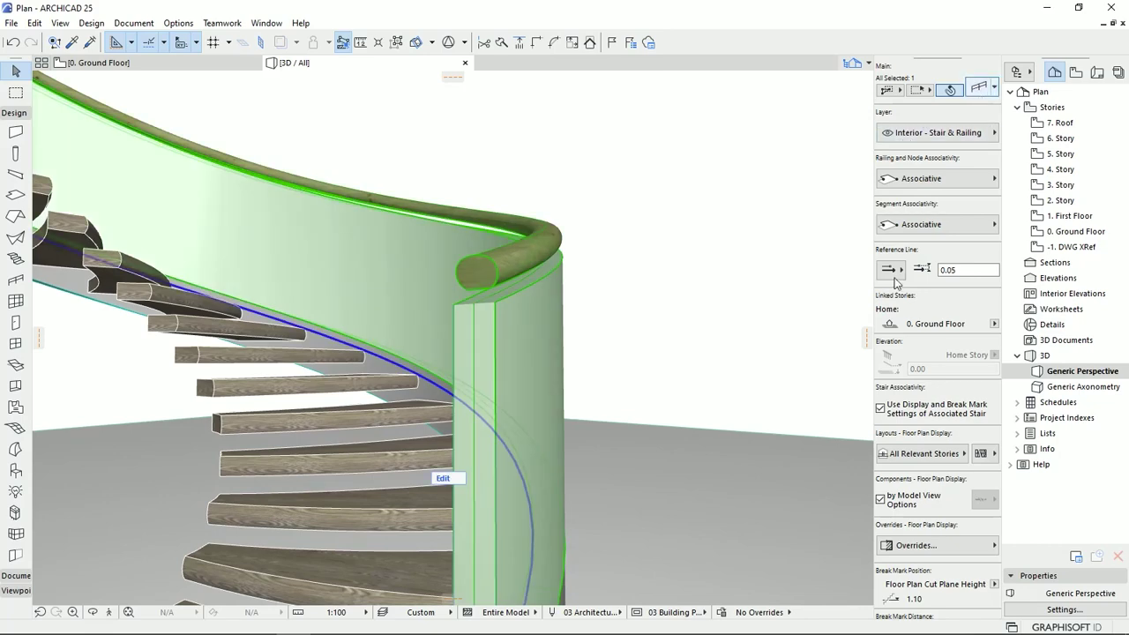
Step: Set the outer railing panel's offset from the segment top to 0.08 so the panel meets the toprail, and apply it
key(ctrl+t)
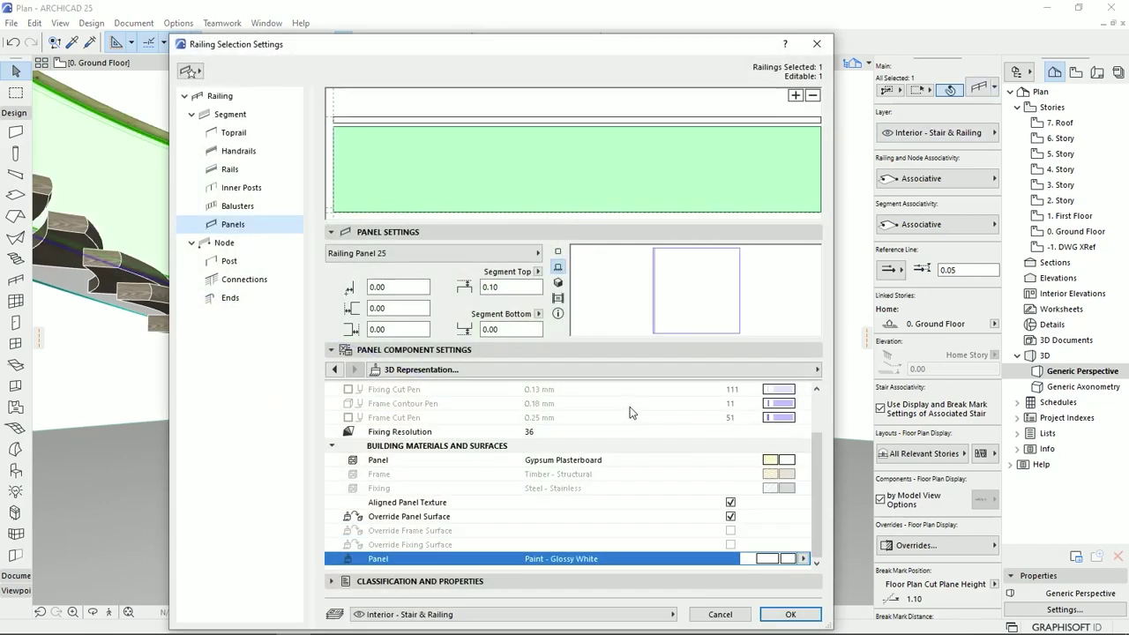
click(487, 287)
text(0.)
text(8)
click(773, 615)
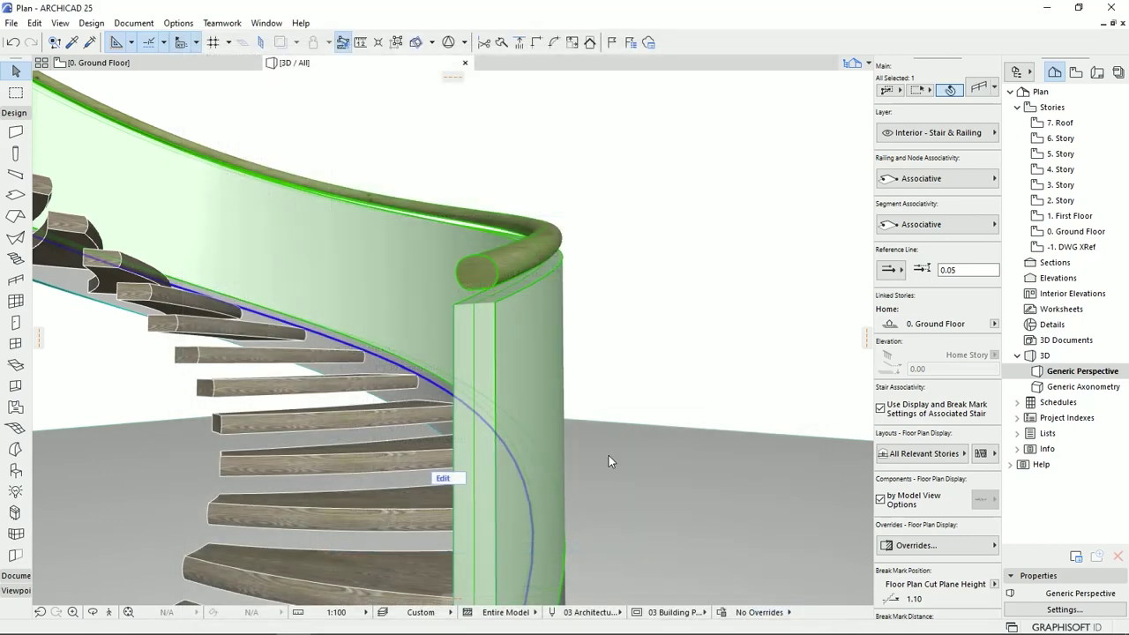
shift+middle_drag(610, 459, 537, 418)
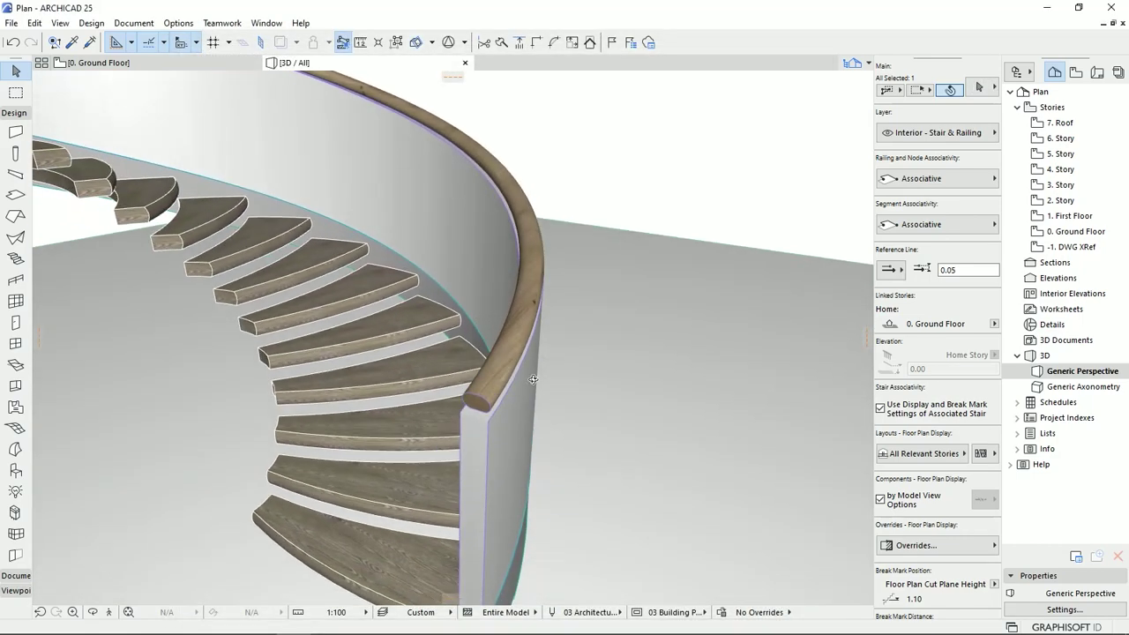
Step: Override the outer railing's toprail surface with Paint - Glossy White and apply the railing settings
click(949, 91)
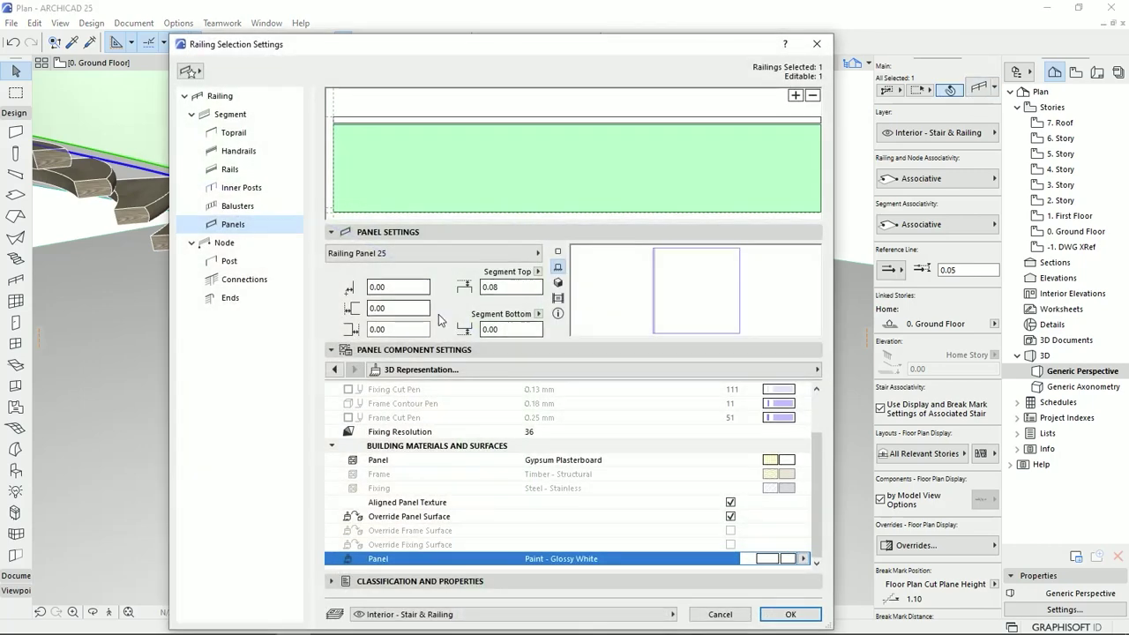
click(227, 132)
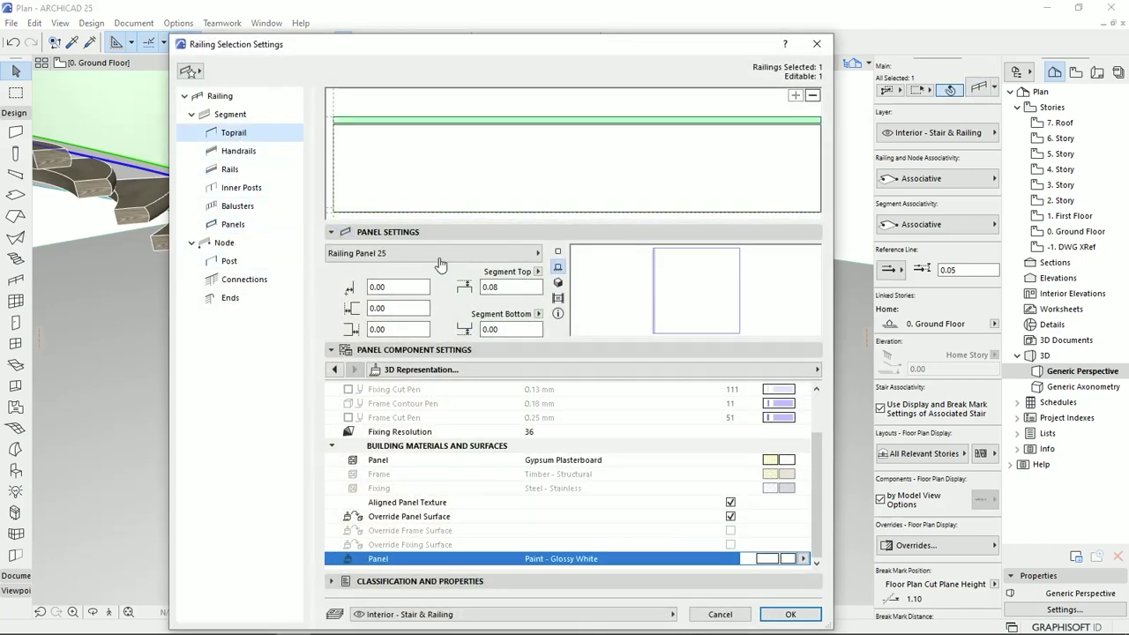
click(817, 369)
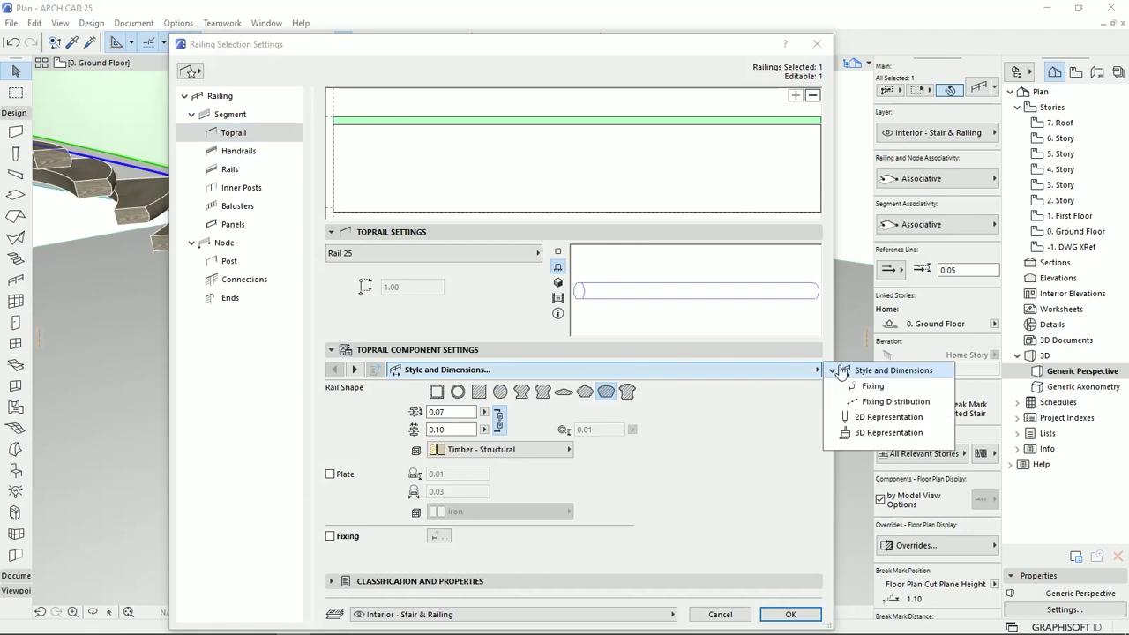
click(888, 432)
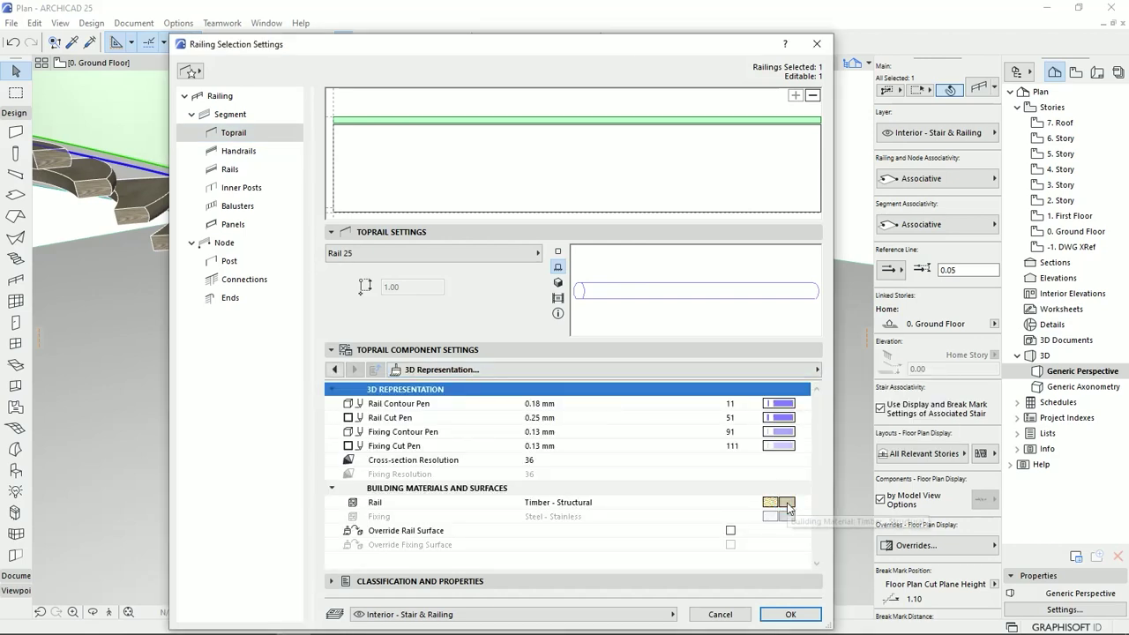
click(730, 530)
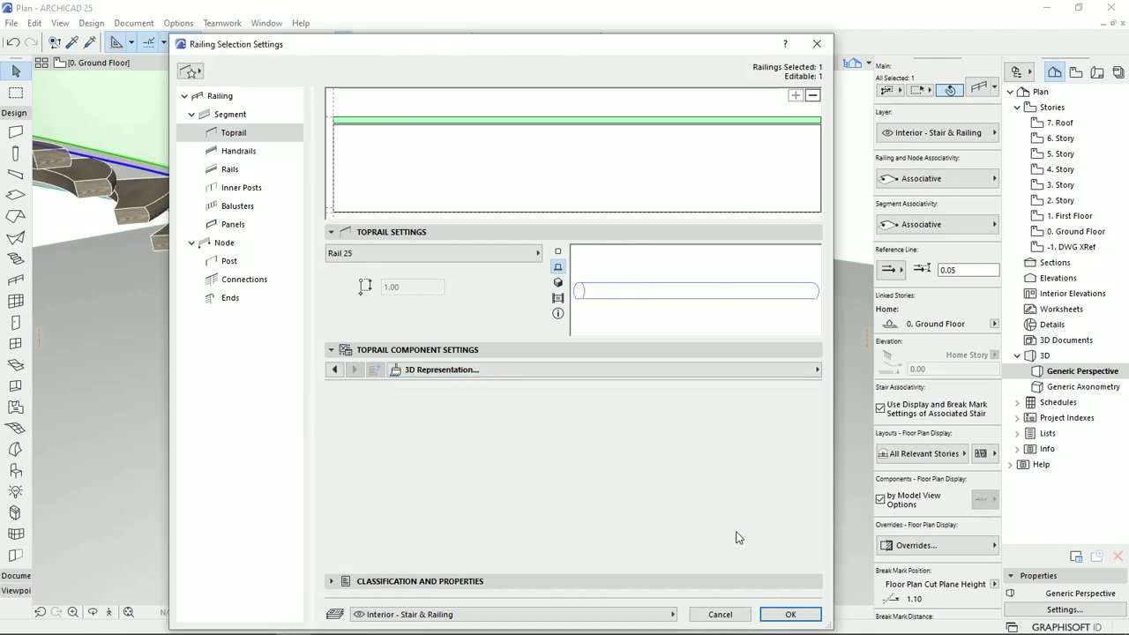
click(780, 558)
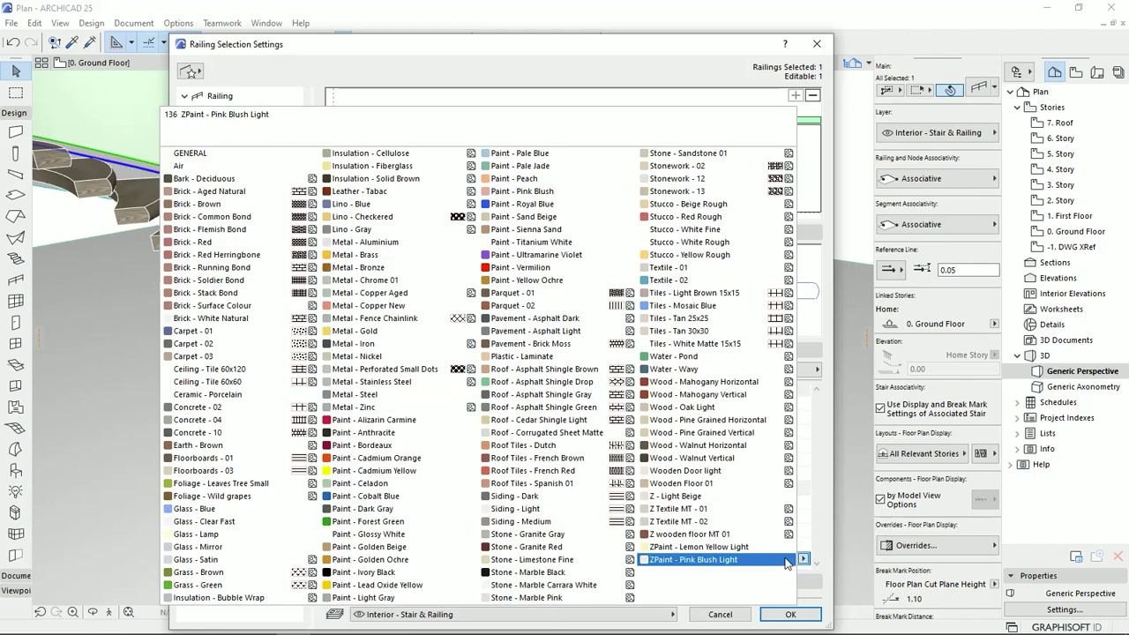
click(371, 533)
click(790, 613)
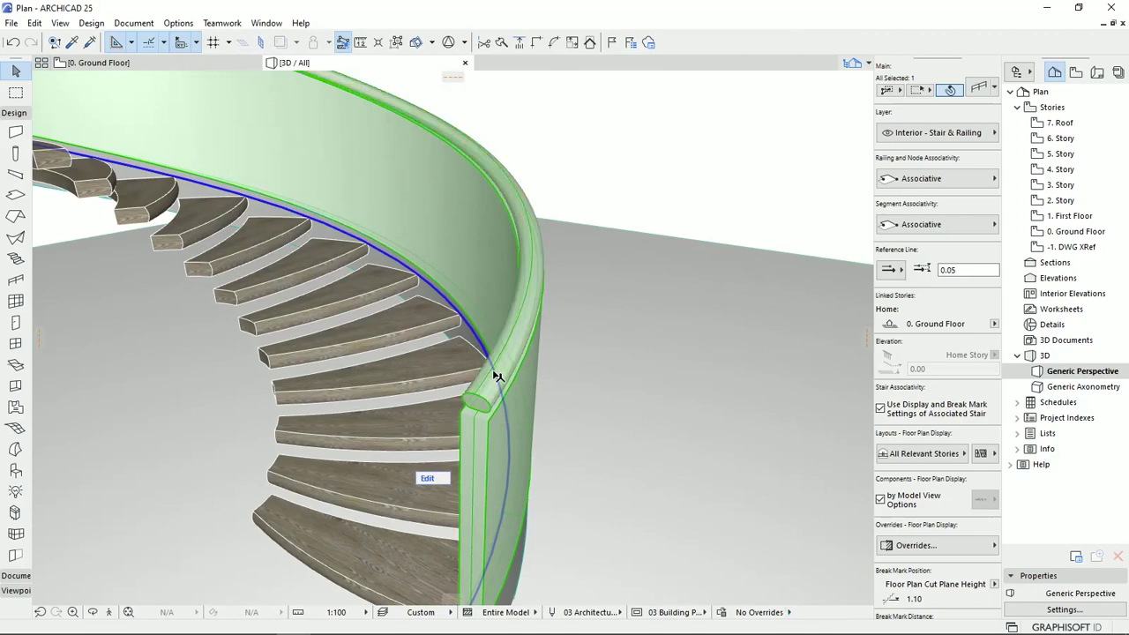
mouse_move(494, 381)
shift+middle_down()
mouse_move(320, 374)
mouse_move(511, 385)
shift+middle_up()
scroll(337, 385, down, 3)
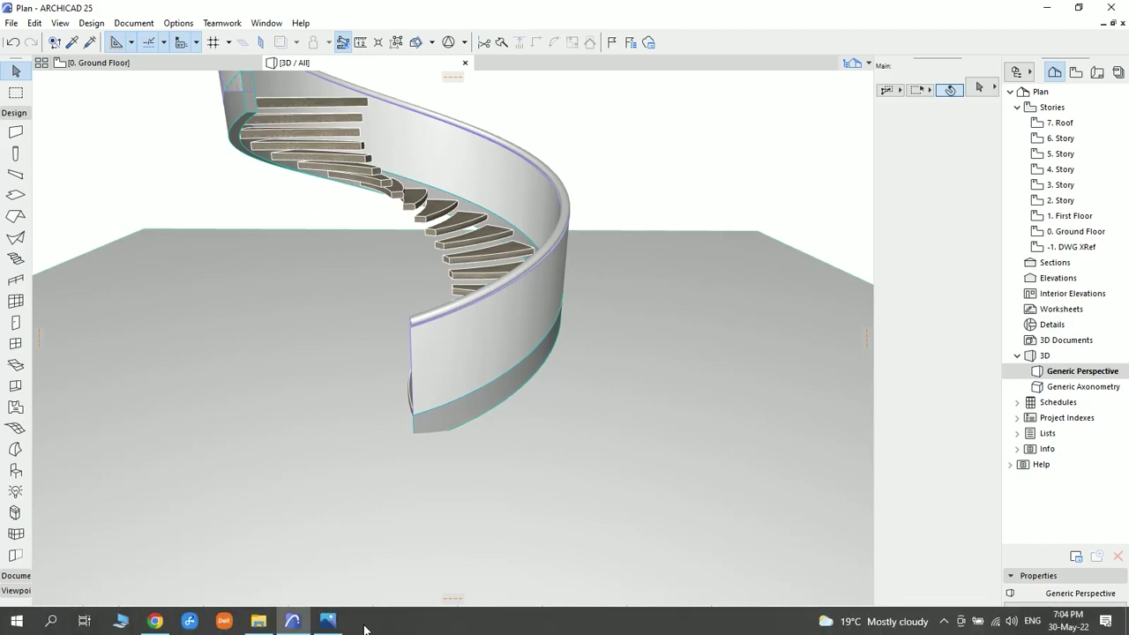
Step: Check the reference photo and override all beam surfaces of the stair's right stringer with Paint - Glossy White, applying the stair settings
click(327, 621)
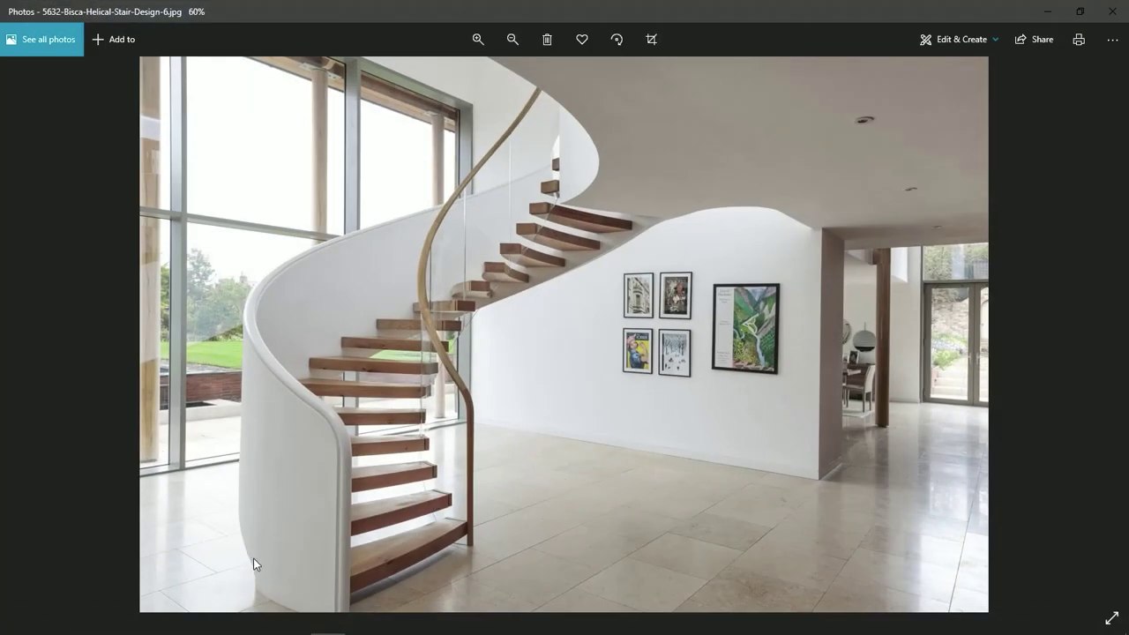
click(1045, 11)
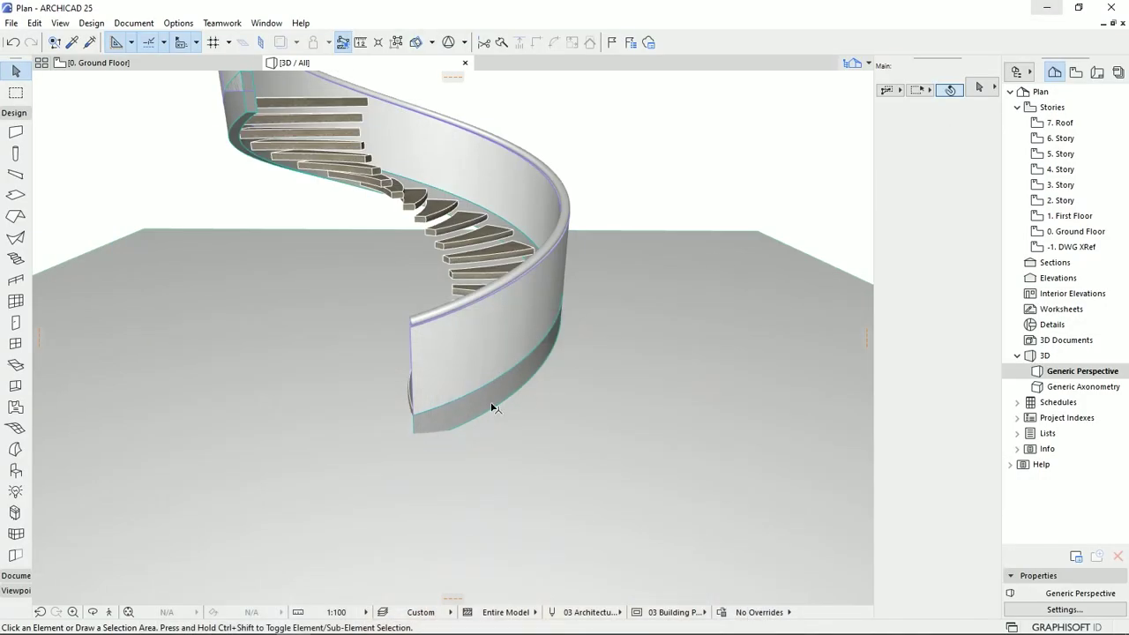
click(489, 409)
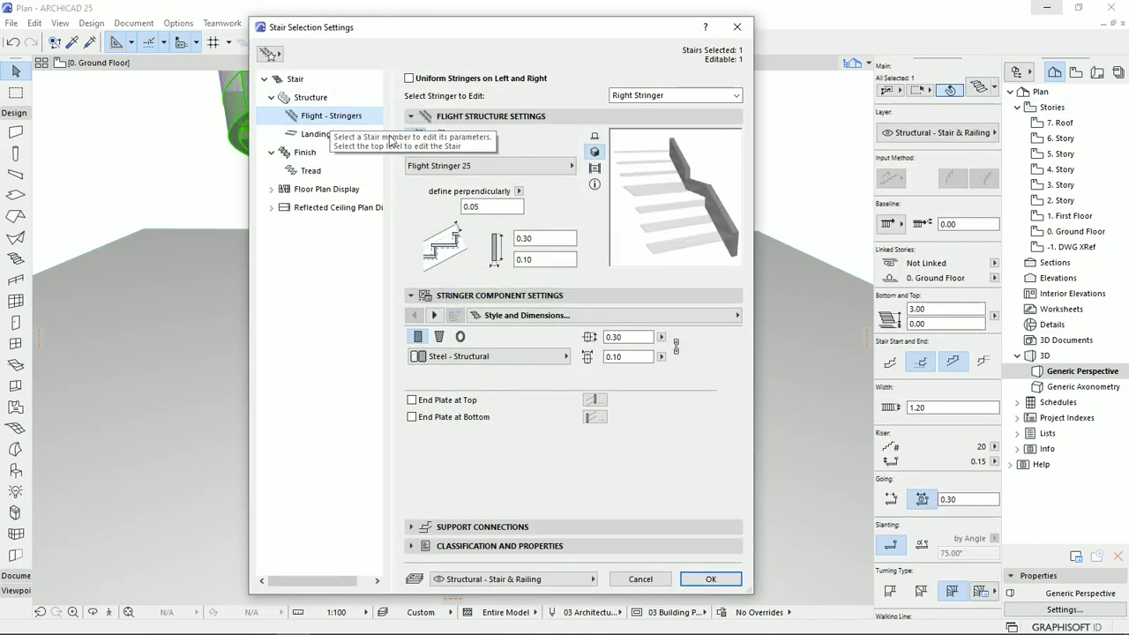
click(564, 317)
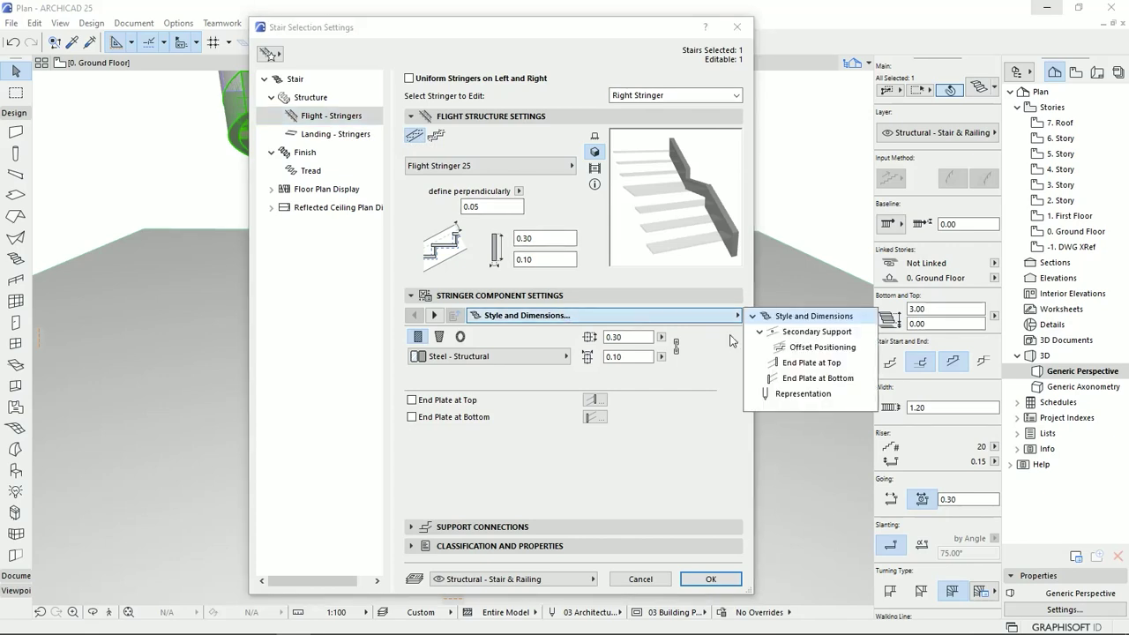
click(818, 394)
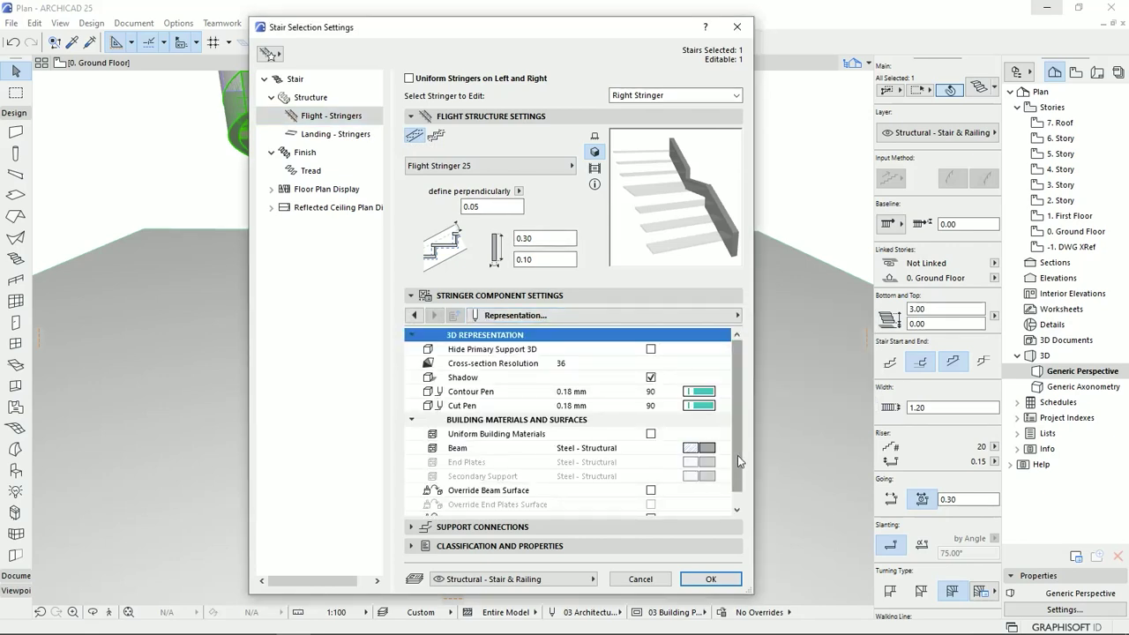
drag(737, 455, 734, 488)
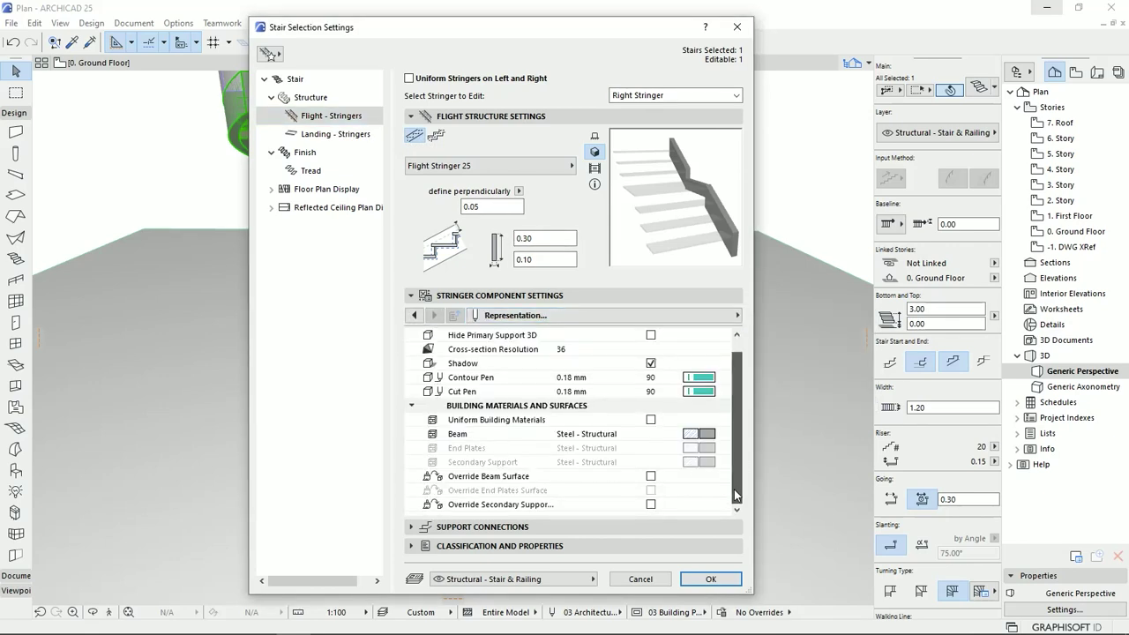
click(650, 476)
scroll(707, 455, down, 2)
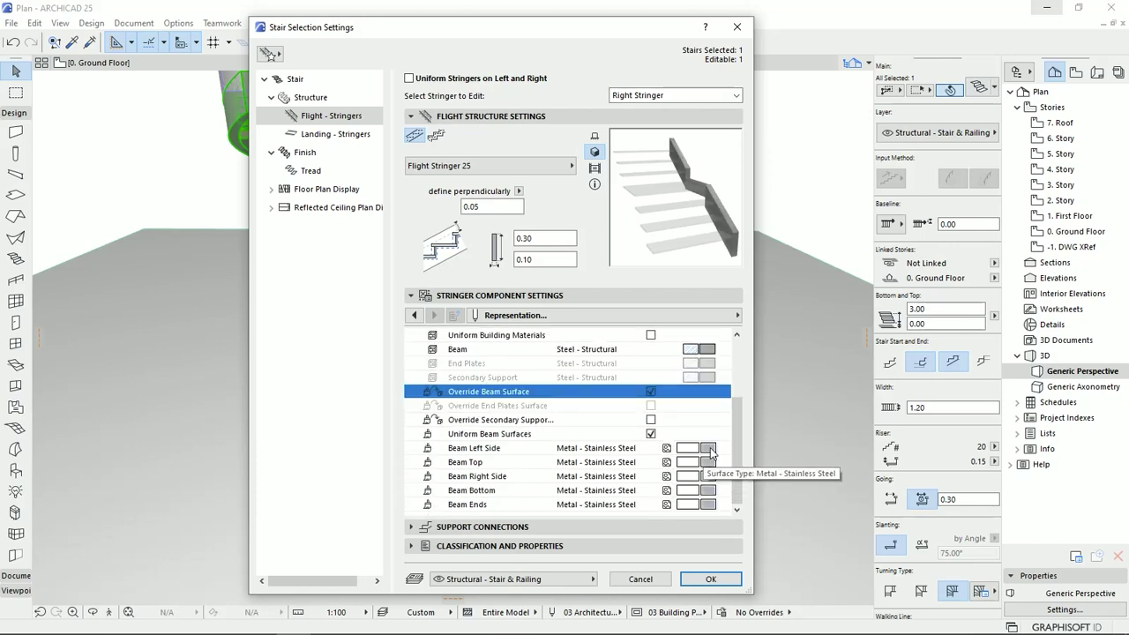
click(708, 449)
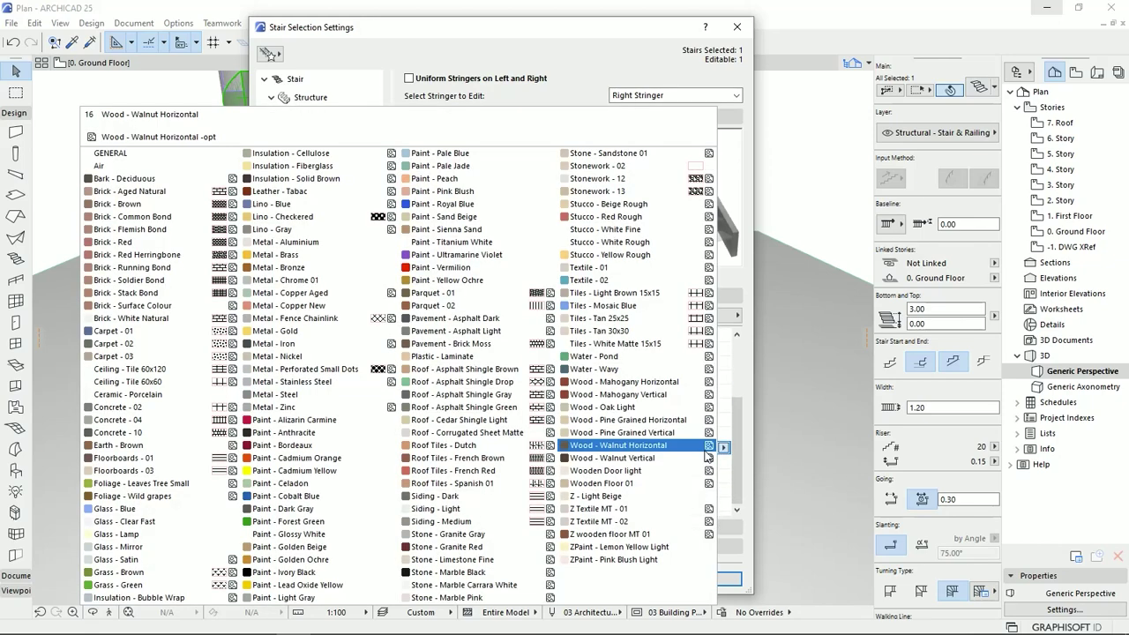
click(358, 534)
scroll(730, 507, down, 4)
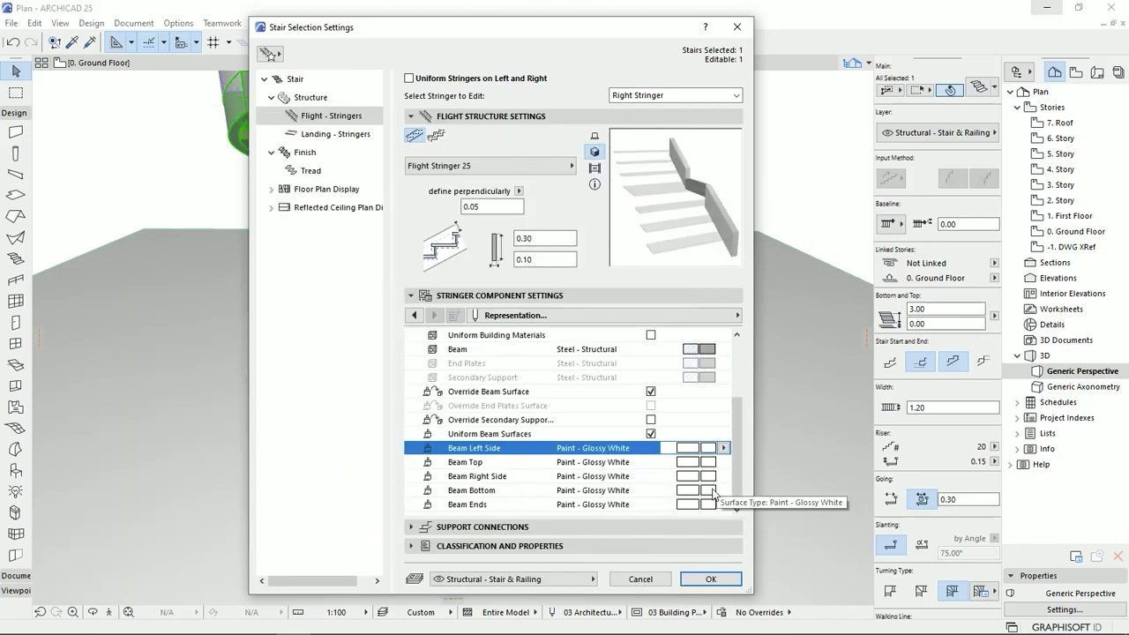
click(710, 579)
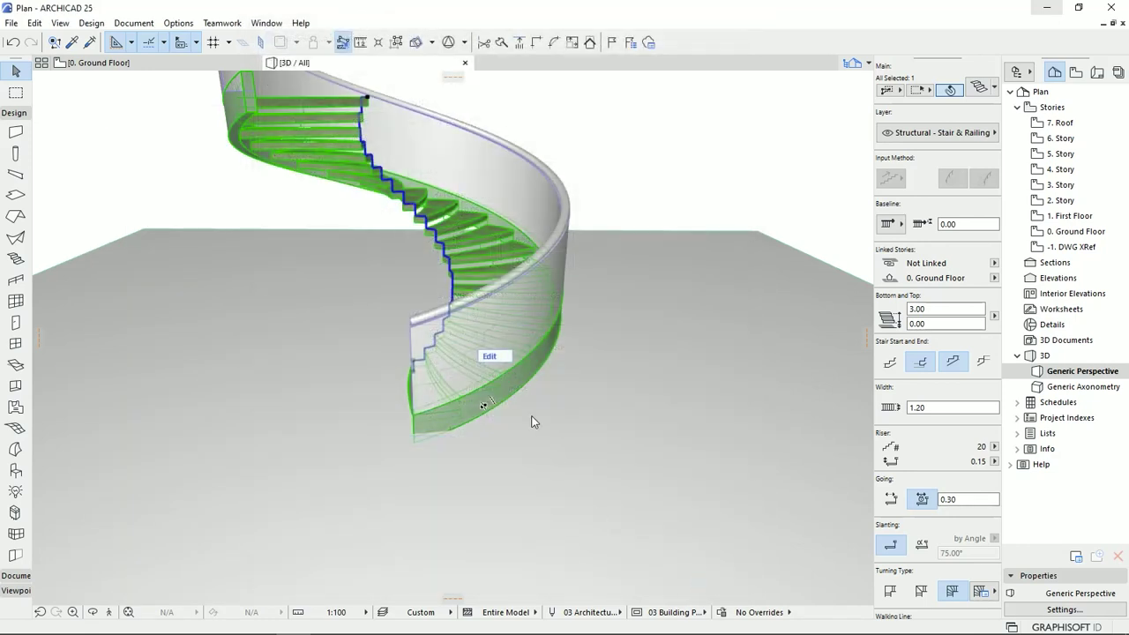
Step: Compare the stair's outer railing and stringer with the reference photo
click(560, 203)
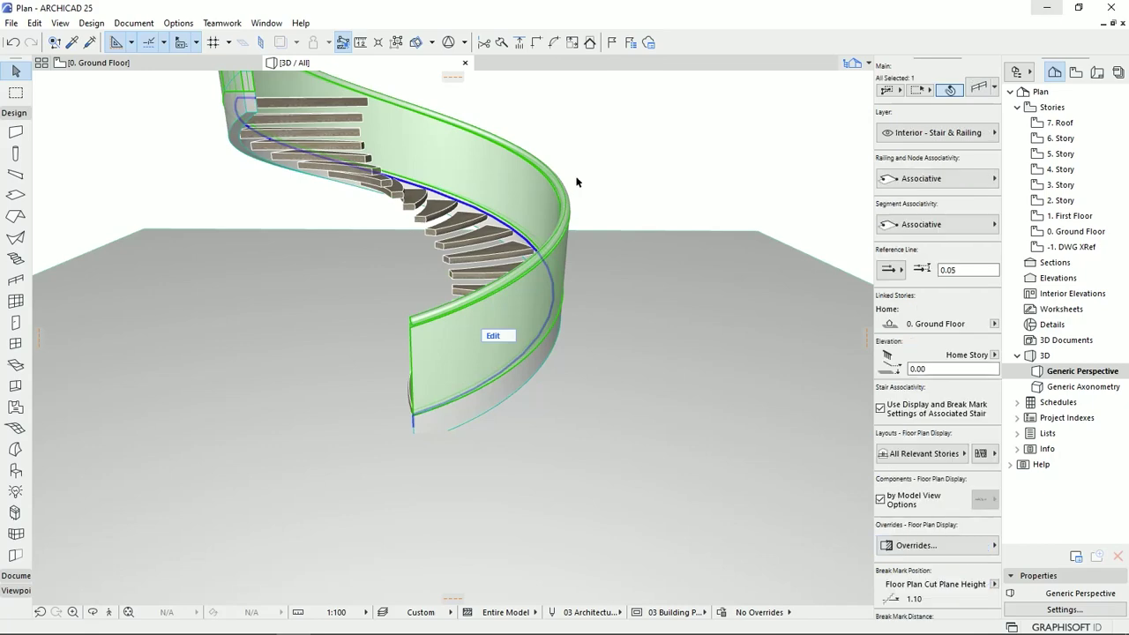
click(577, 179)
shift+middle_drag(524, 379, 494, 370)
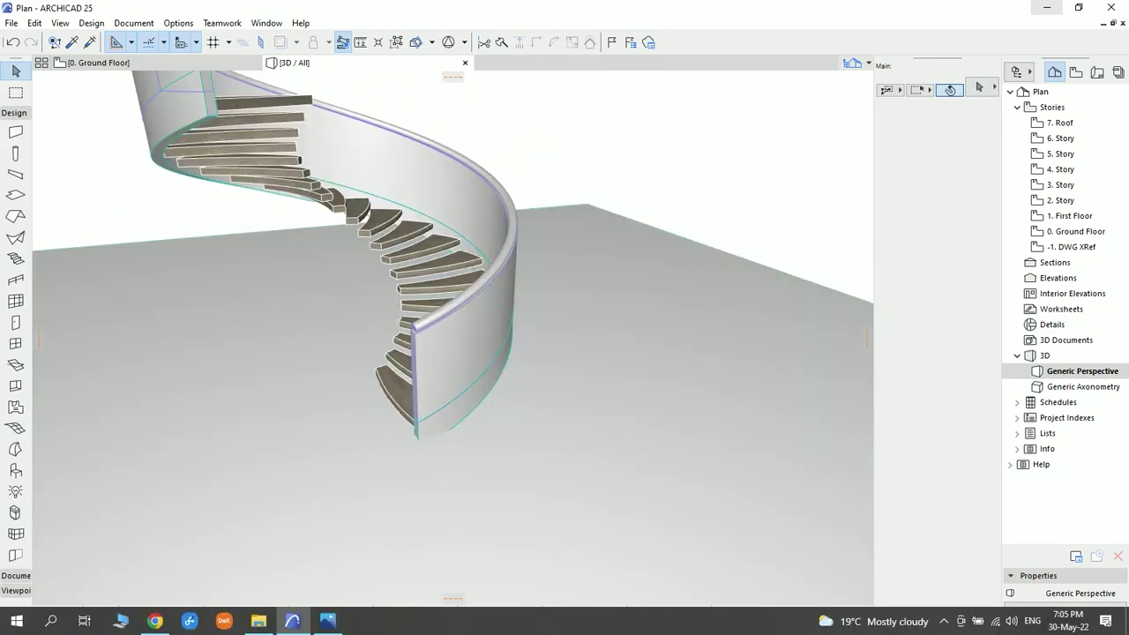
click(339, 622)
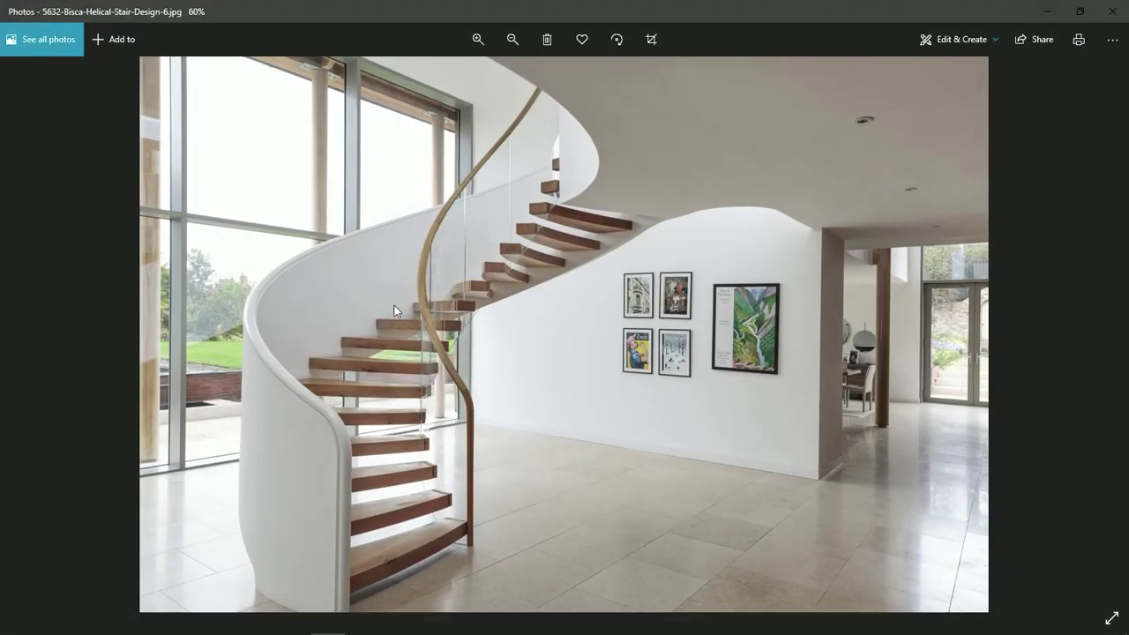
click(1046, 10)
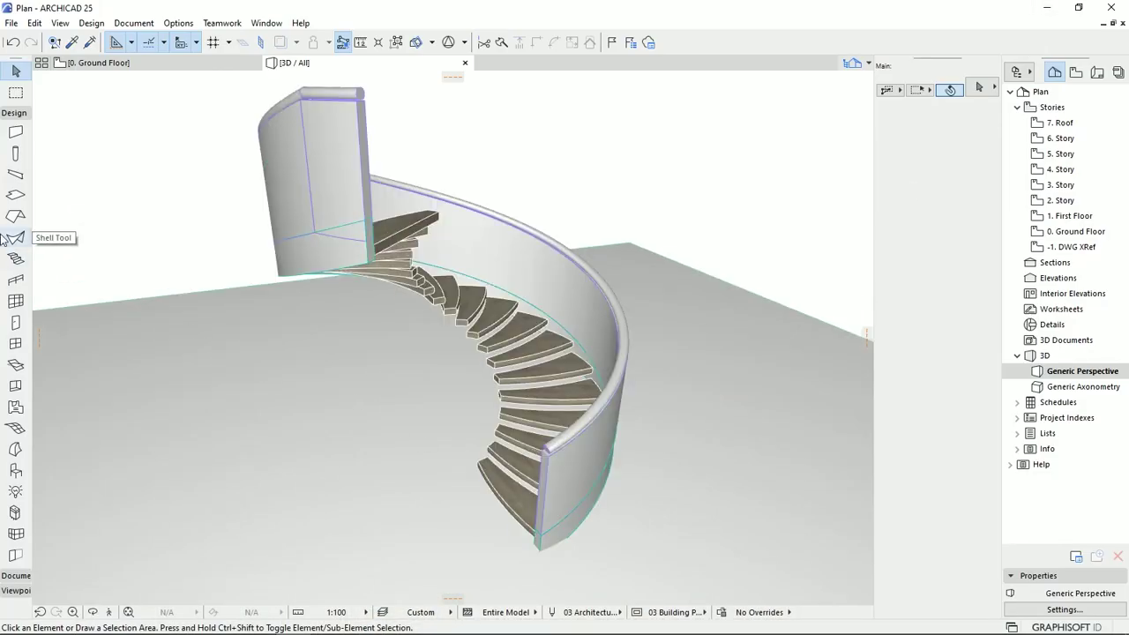
Step: Add a Frameless Glass Railing along the inner edge of the helical stair
click(15, 280)
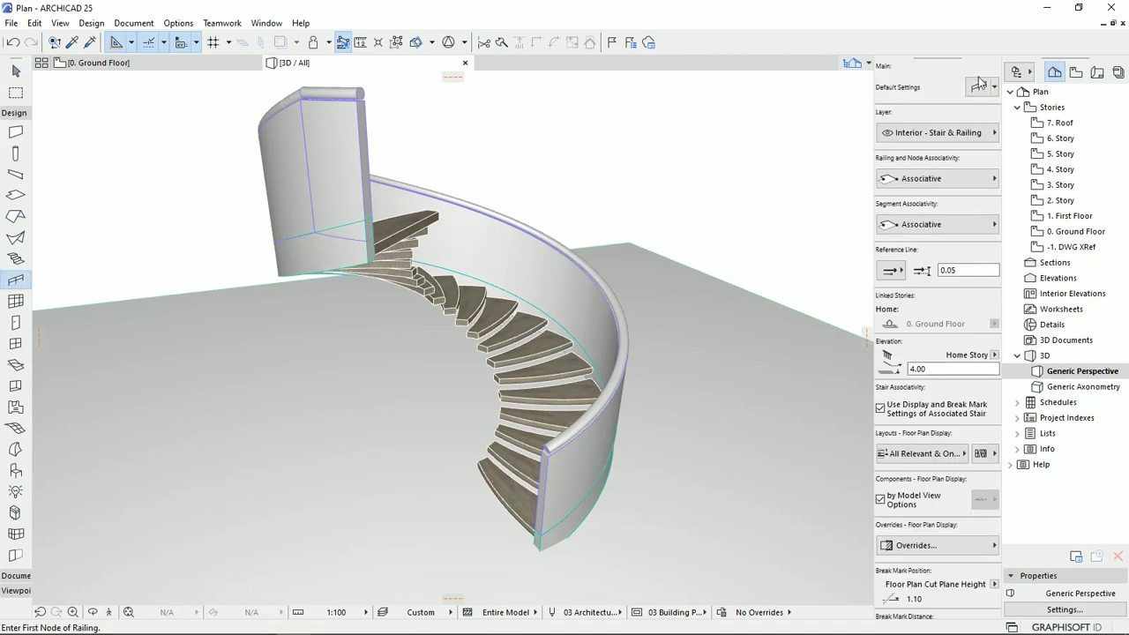
click(984, 85)
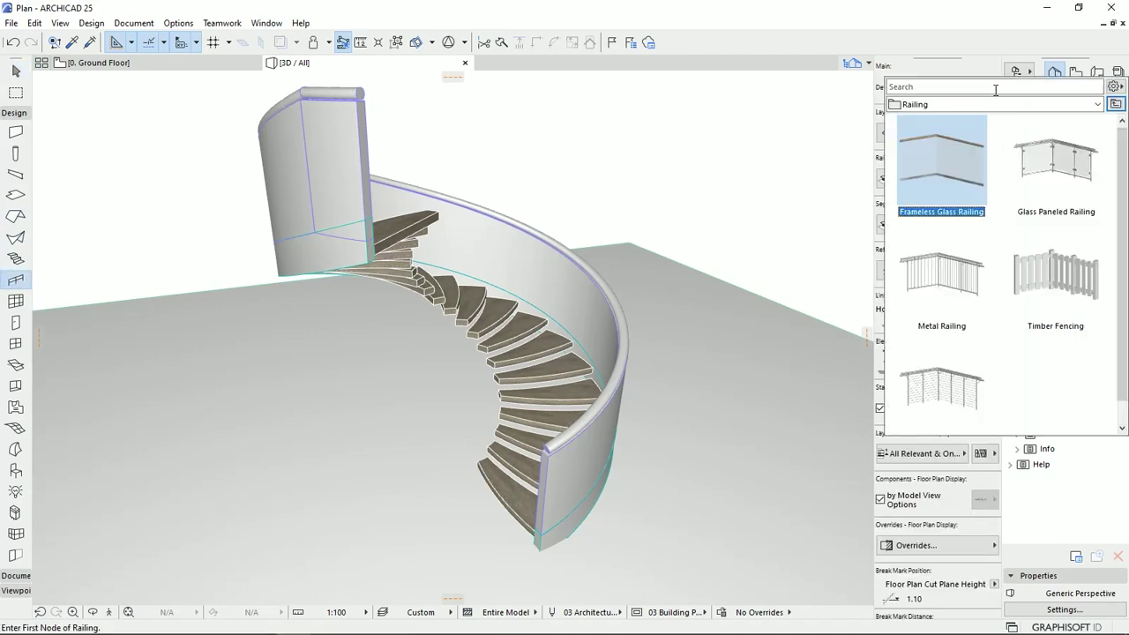
double_click(944, 162)
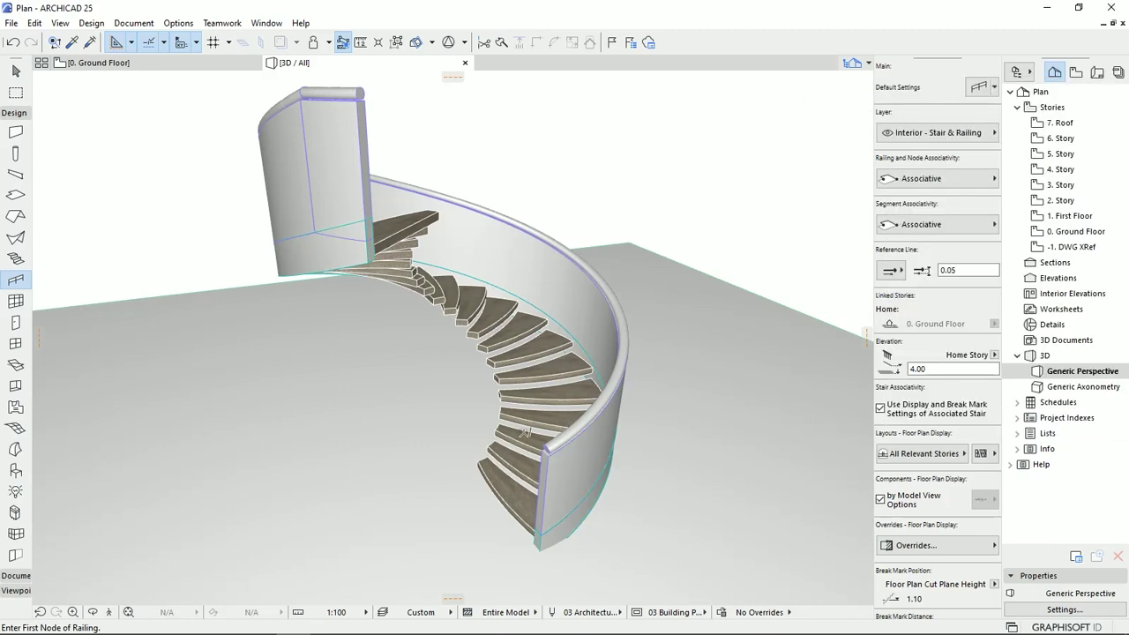
click(528, 522)
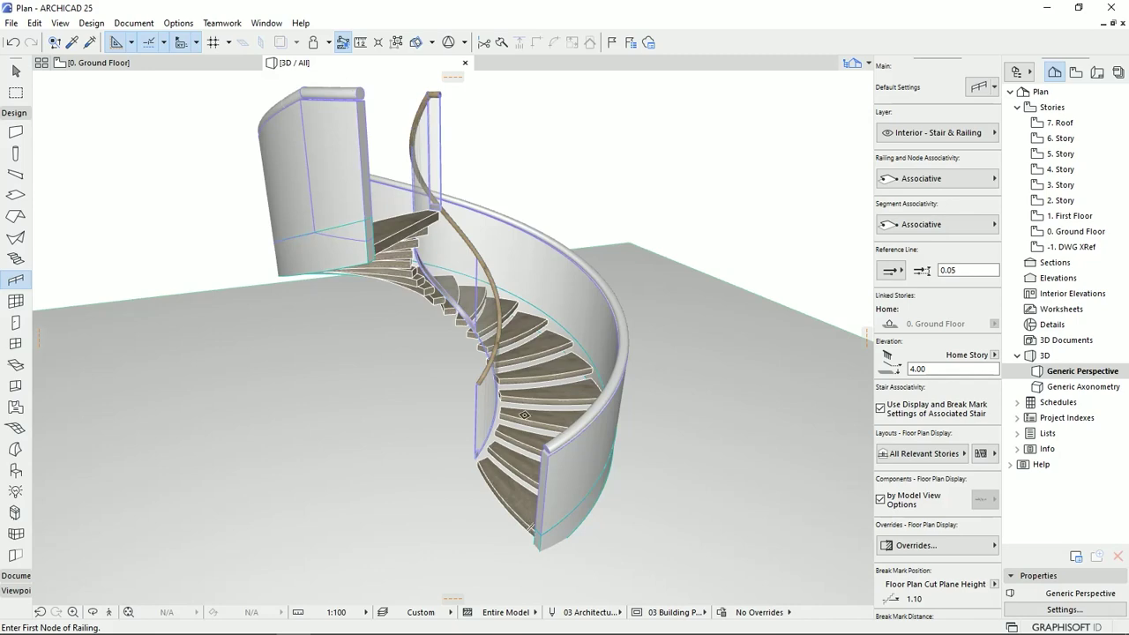
scroll(528, 414, up, 5)
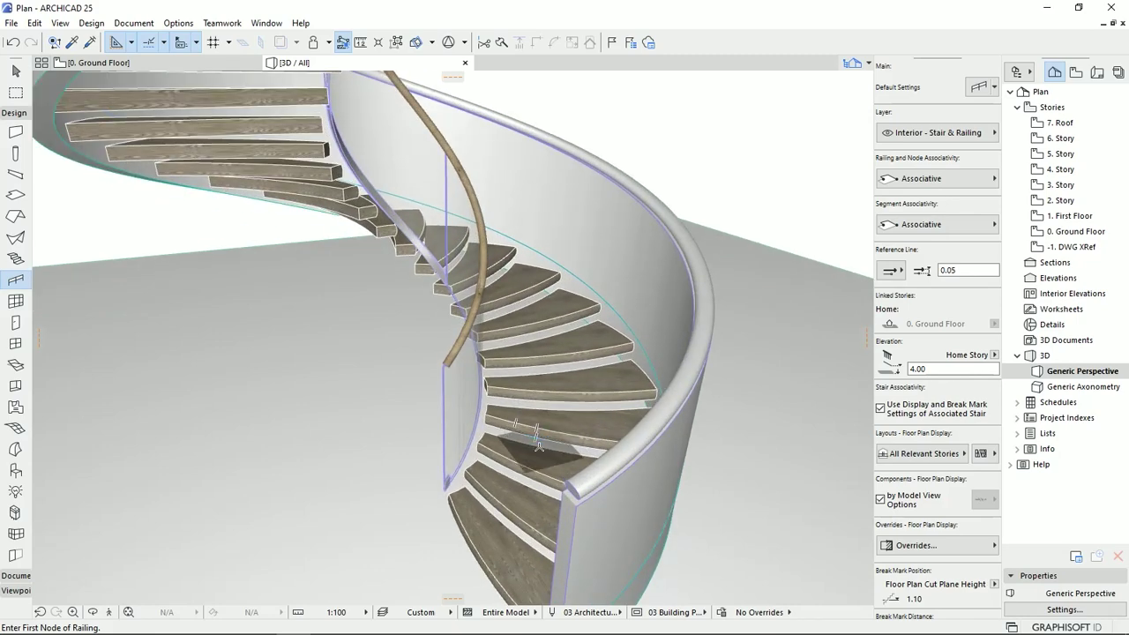
key(Escape)
Step: Set the inner glass railing's segment reference line to the first of the three position options and apply it
click(451, 383)
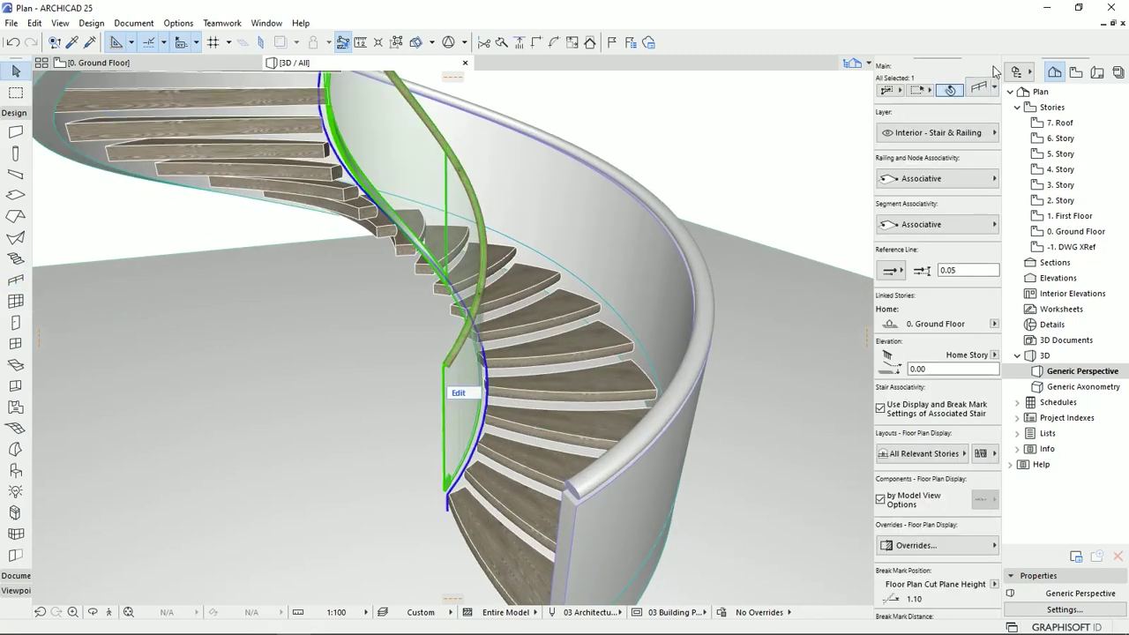
key(ctrl+t)
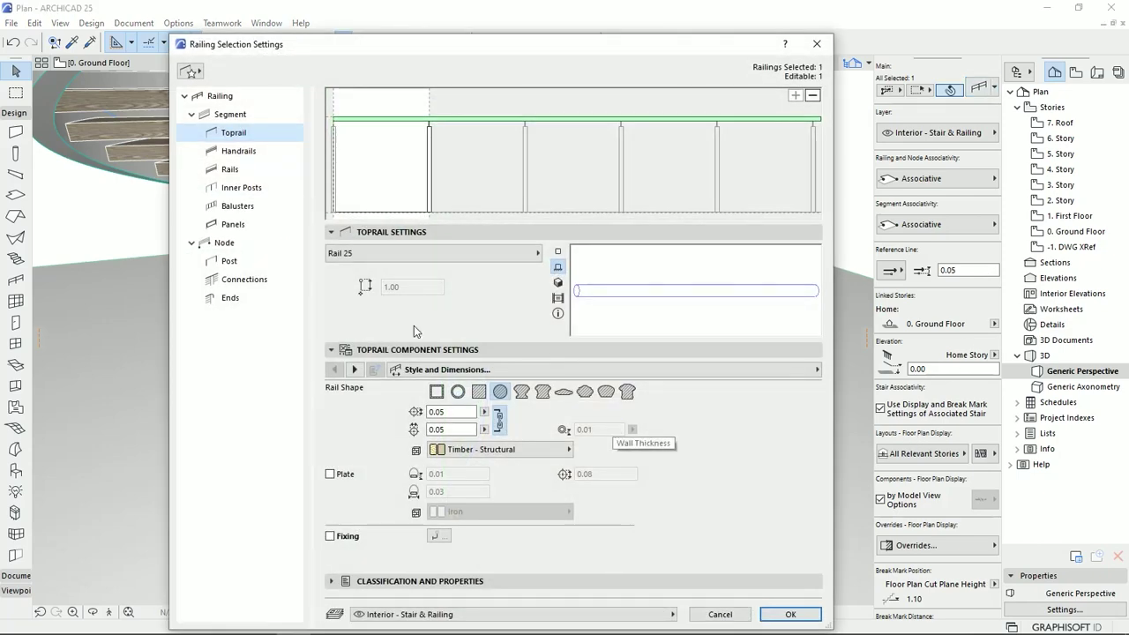
click(230, 114)
click(578, 339)
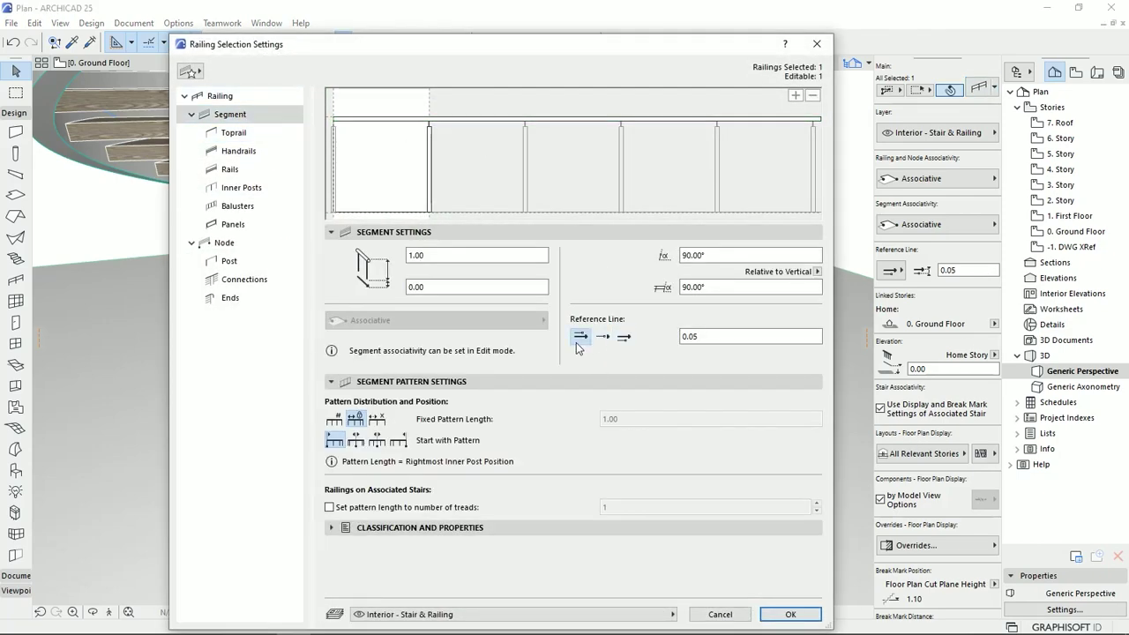
click(790, 614)
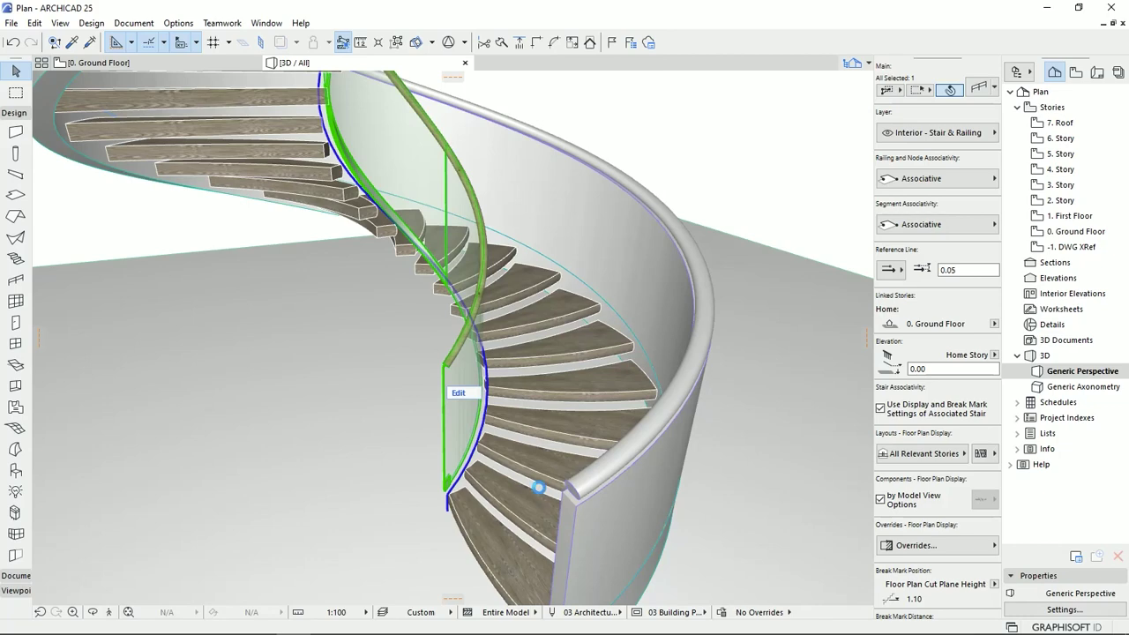
Step: Turn off the fixing on the inner railing's glass panels and apply the change
scroll(503, 291, up, 3)
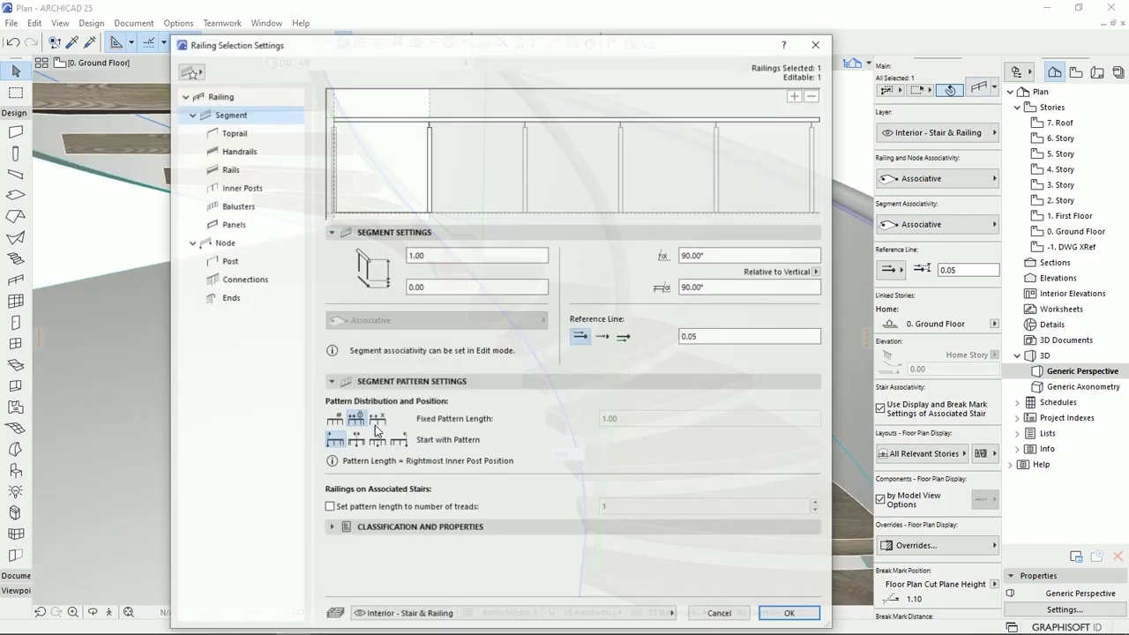
click(233, 224)
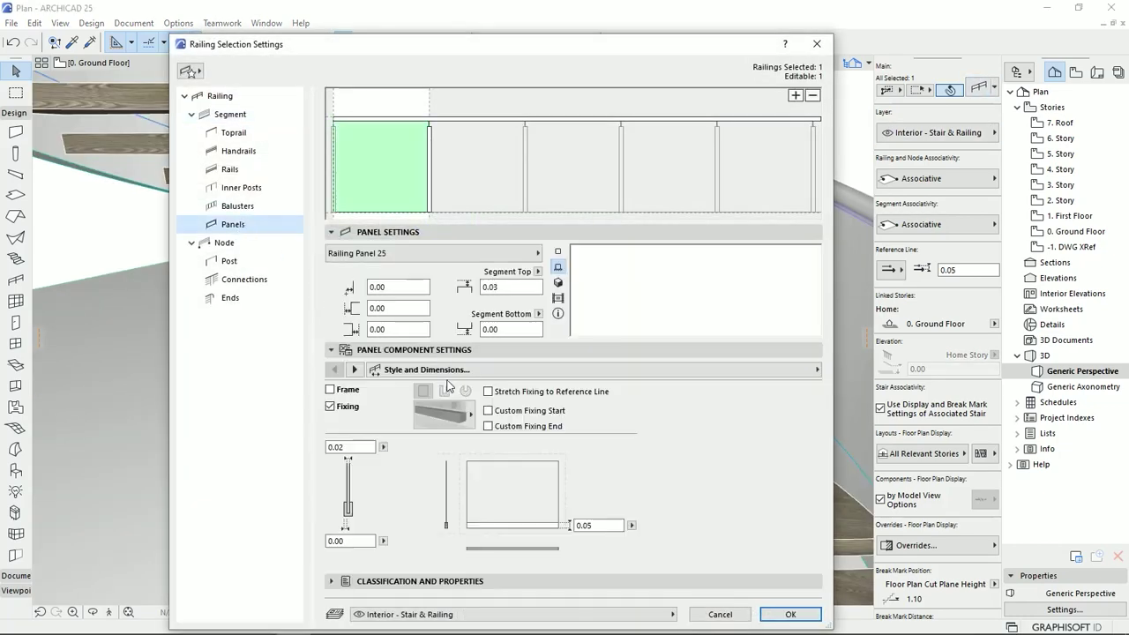
click(330, 406)
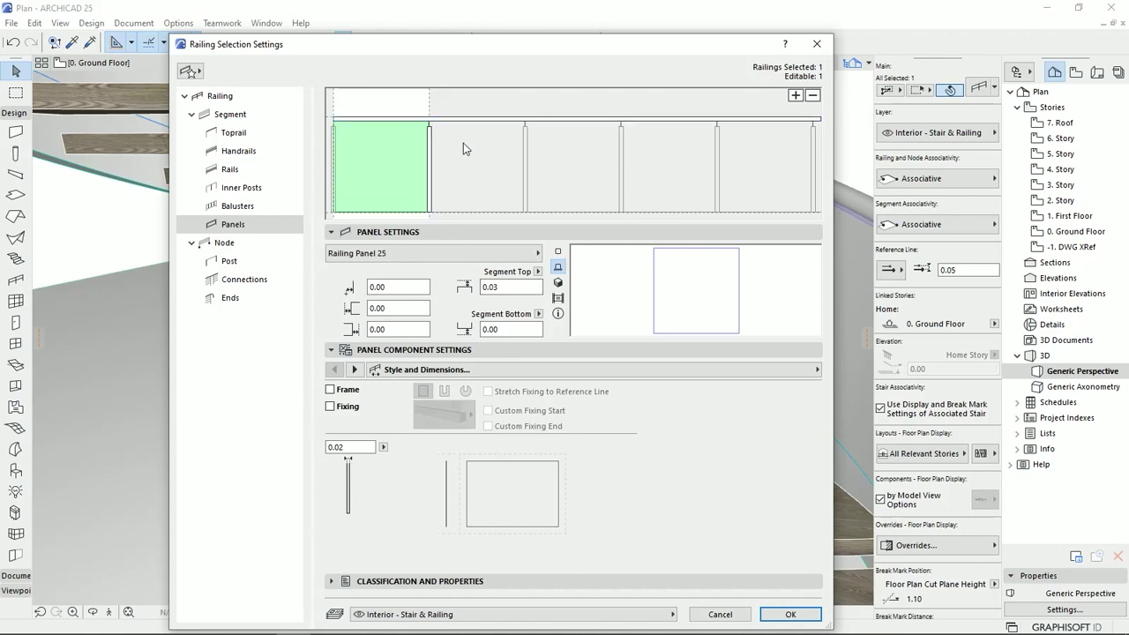
click(789, 615)
Step: Extend the inner railing below the treads with a vertical offset of -0.30 and a segment height of 1.30
scroll(564, 265, up, 3)
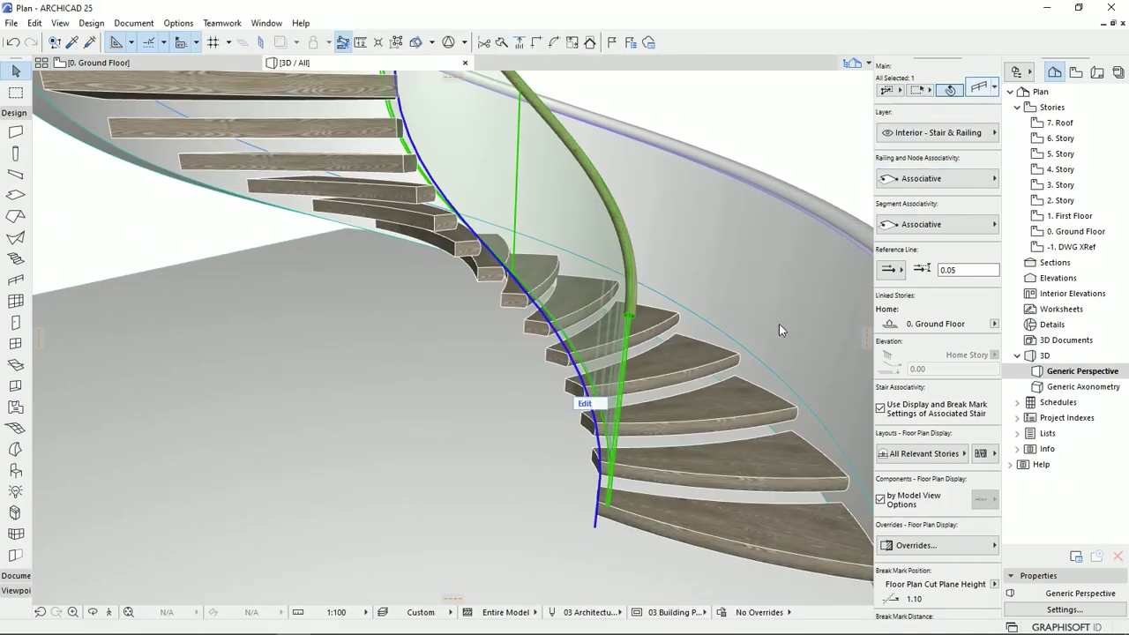
key(ctrl+t)
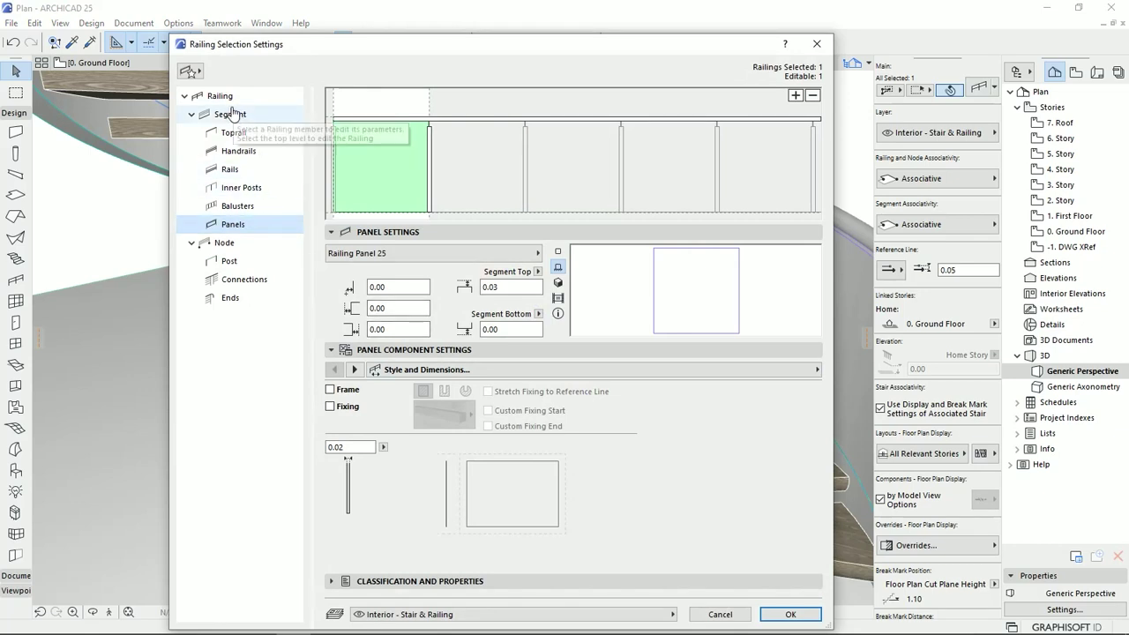
click(231, 113)
double_click(417, 287)
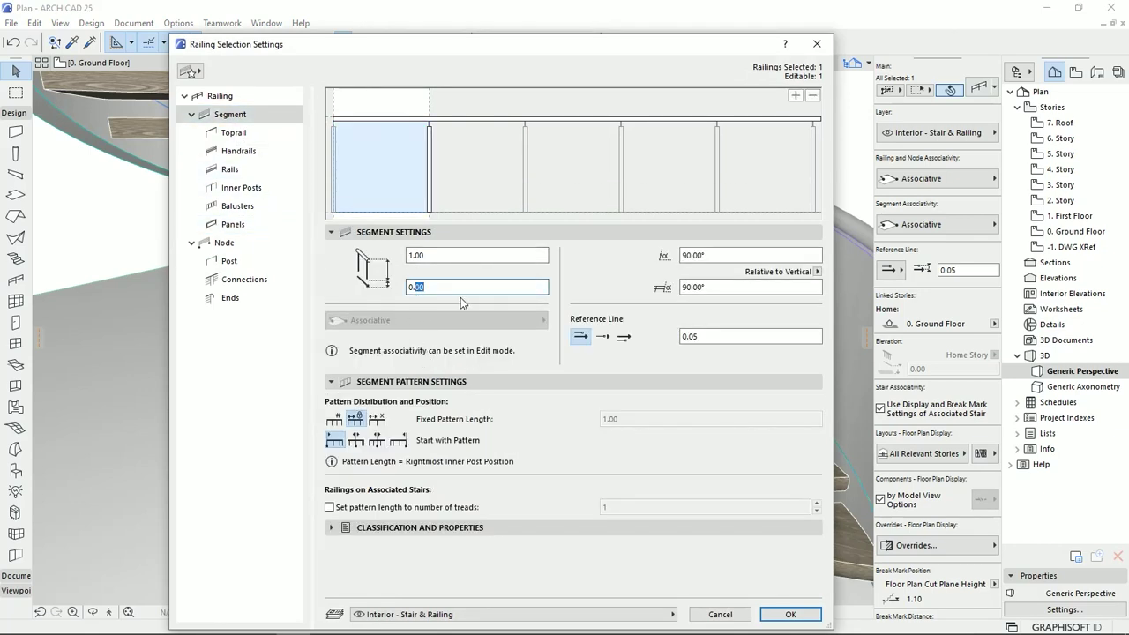
key(BackSpace)
key(BackSpace)
key(BackSpace)
text(-.3)
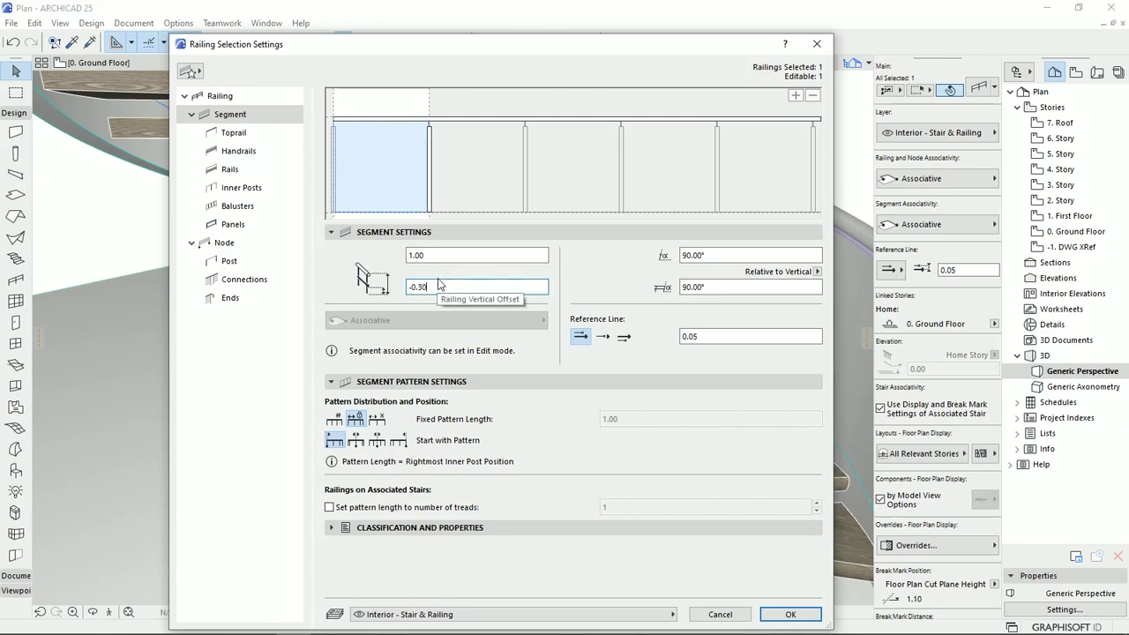
click(422, 255)
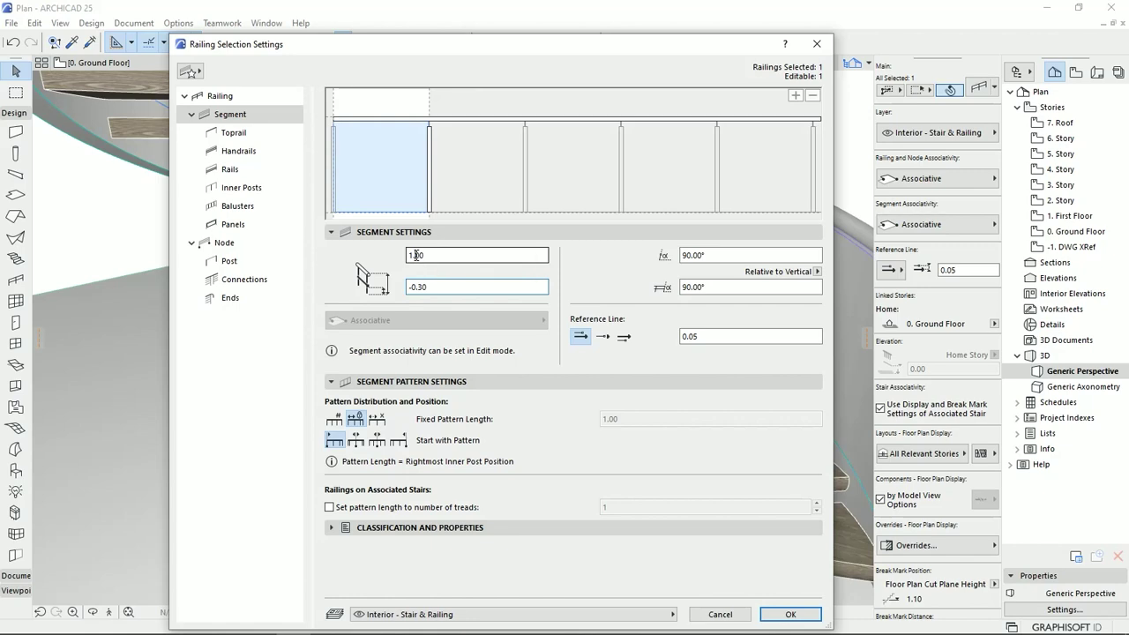
key(BackSpace)
text(3)
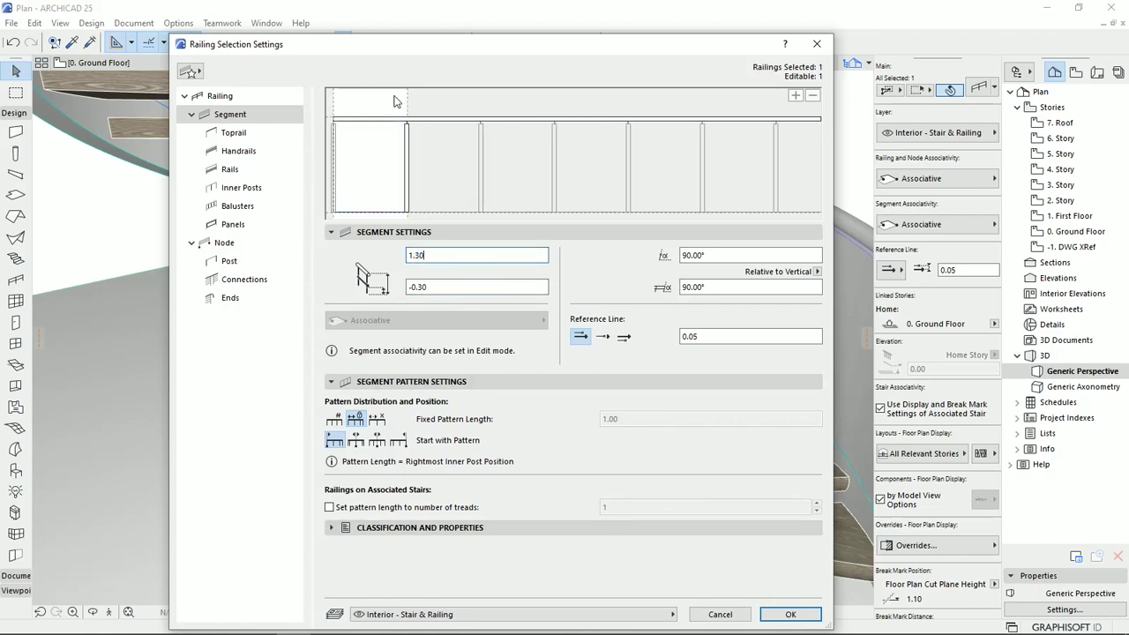
click(788, 613)
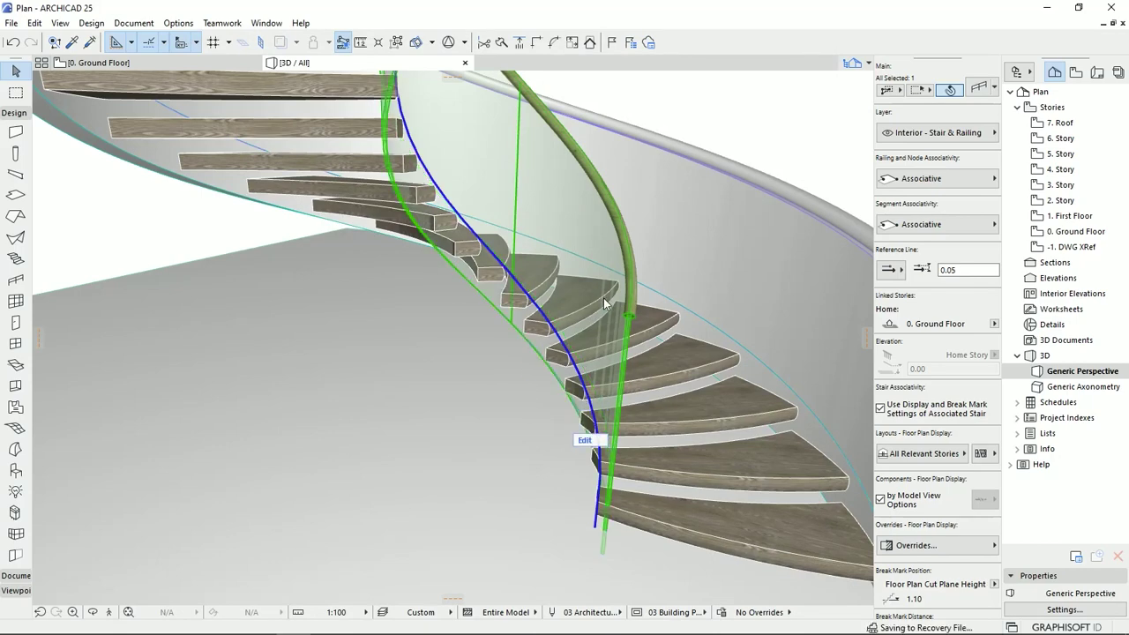
Step: Check the glass railing in the reference photo and set the inner railing's reference line offset to 0.08
shift+middle_drag(603, 295, 804, 295)
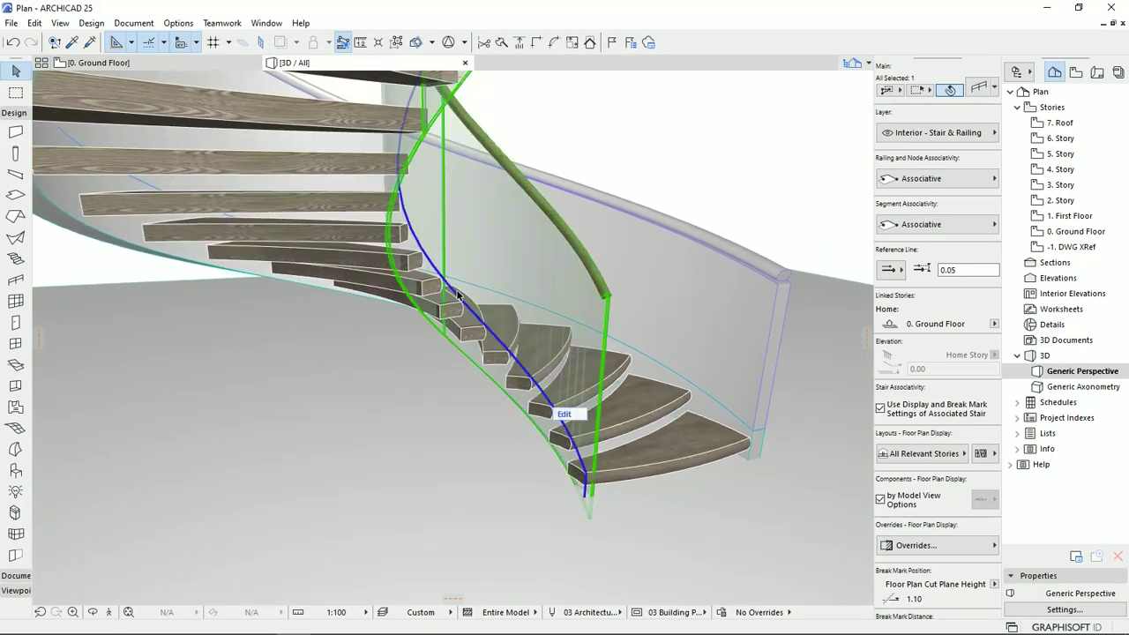
middle_drag(594, 382, 599, 413)
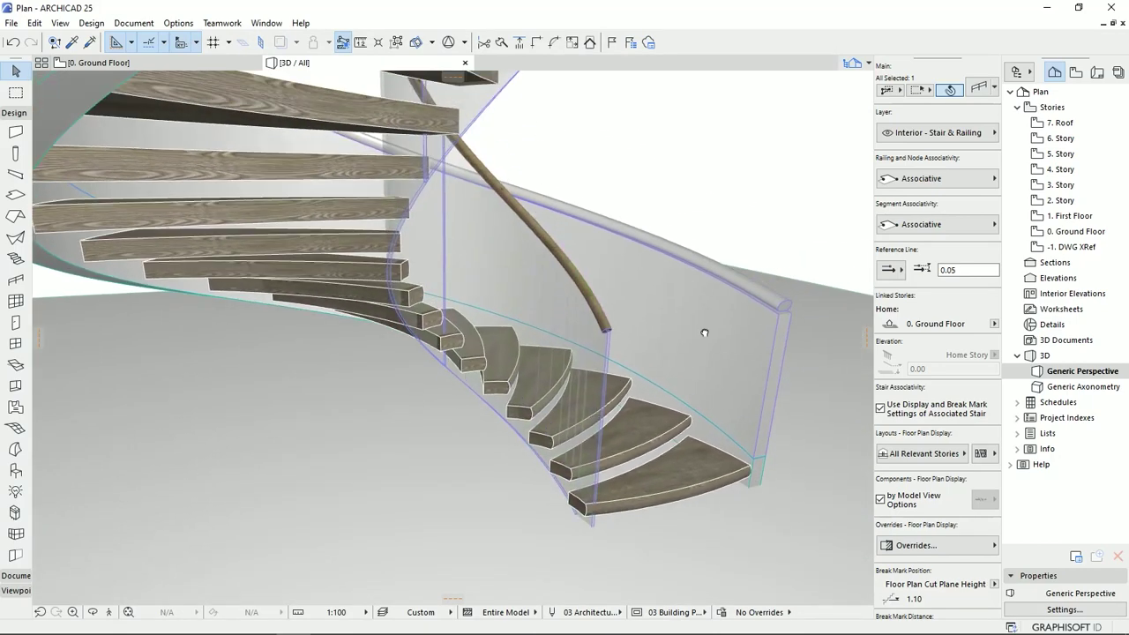
key(ctrl+t)
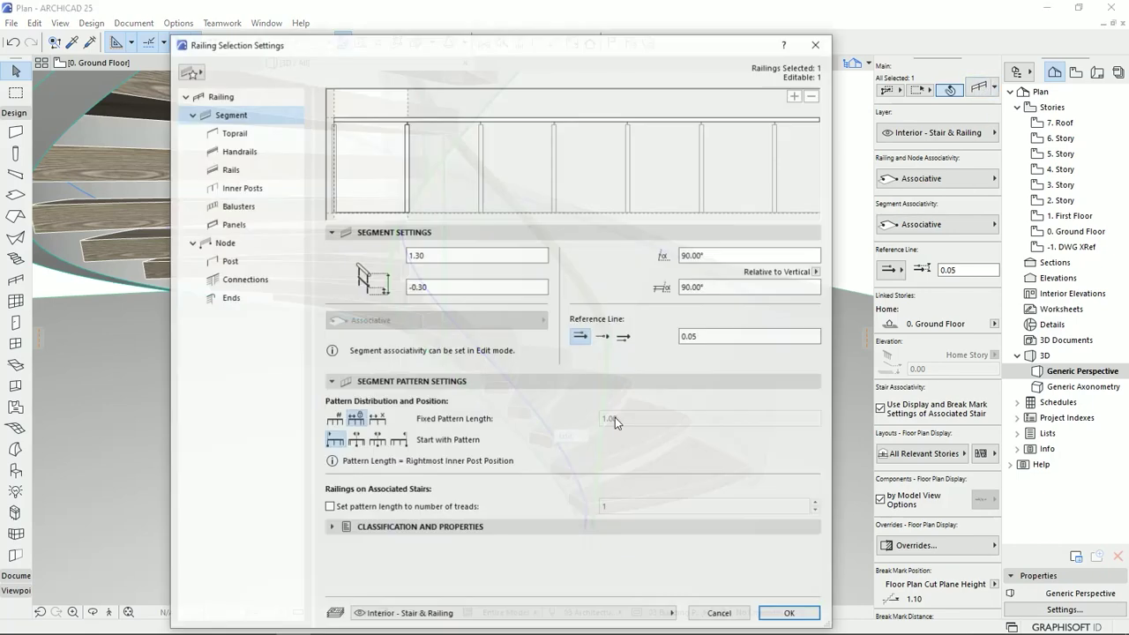
drag(587, 53, 1019, 75)
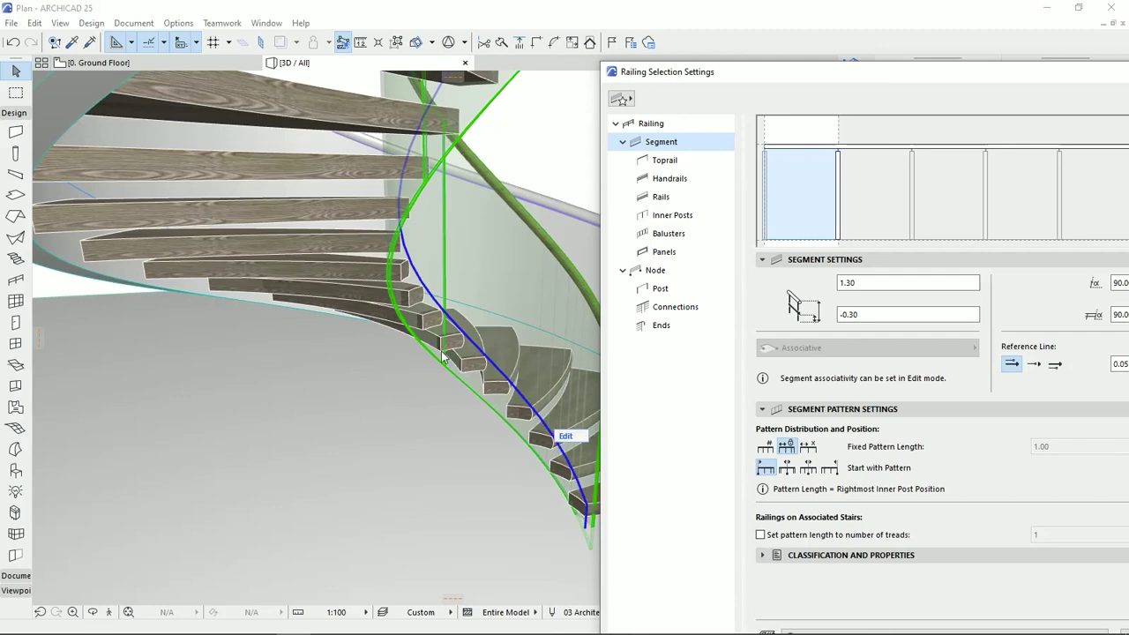
click(333, 623)
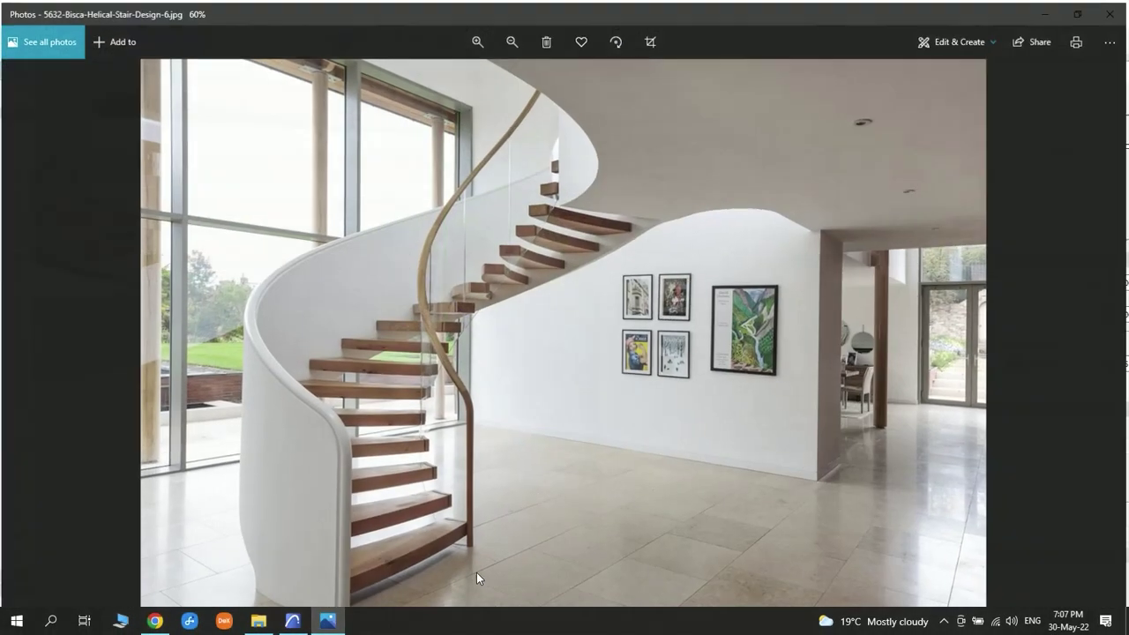
scroll(431, 313, up, 3)
scroll(432, 313, up, 1)
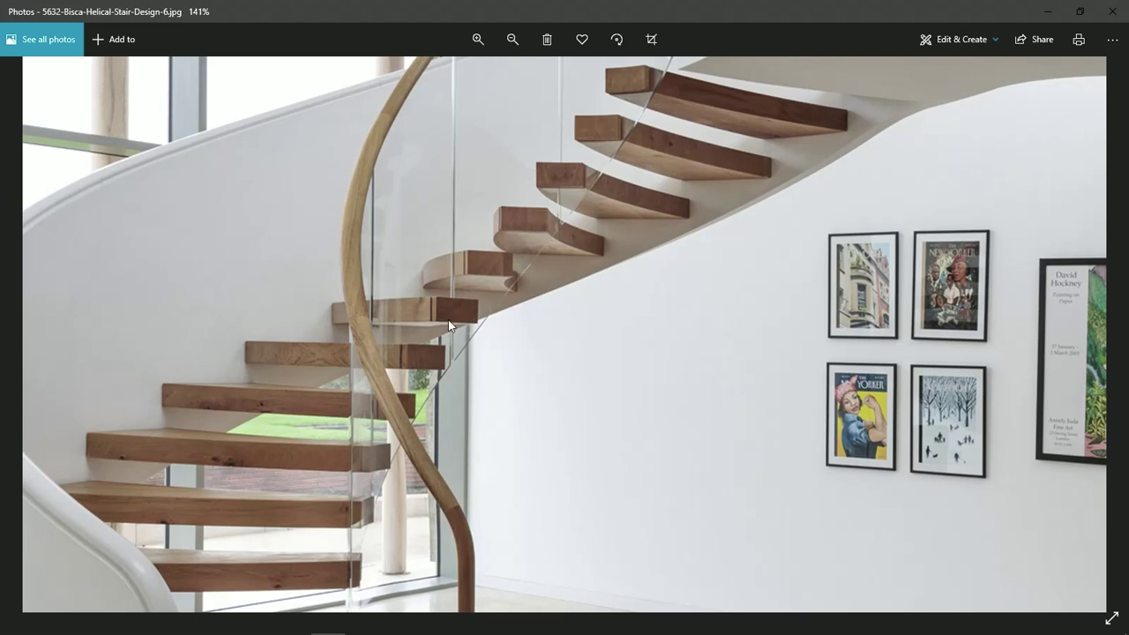
click(1047, 12)
drag(893, 77, 528, 46)
drag(754, 331, 768, 331)
text(8)
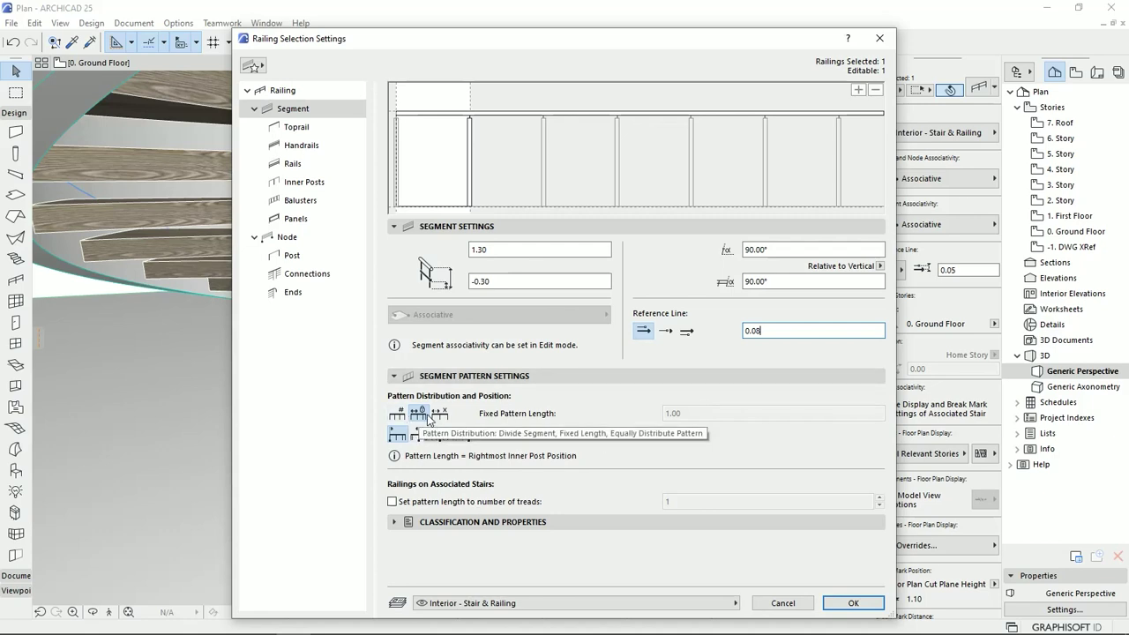
Step: Set the inner post distance of the inner railing to 0.5 to shorten the glass panels, and apply the settings
click(304, 181)
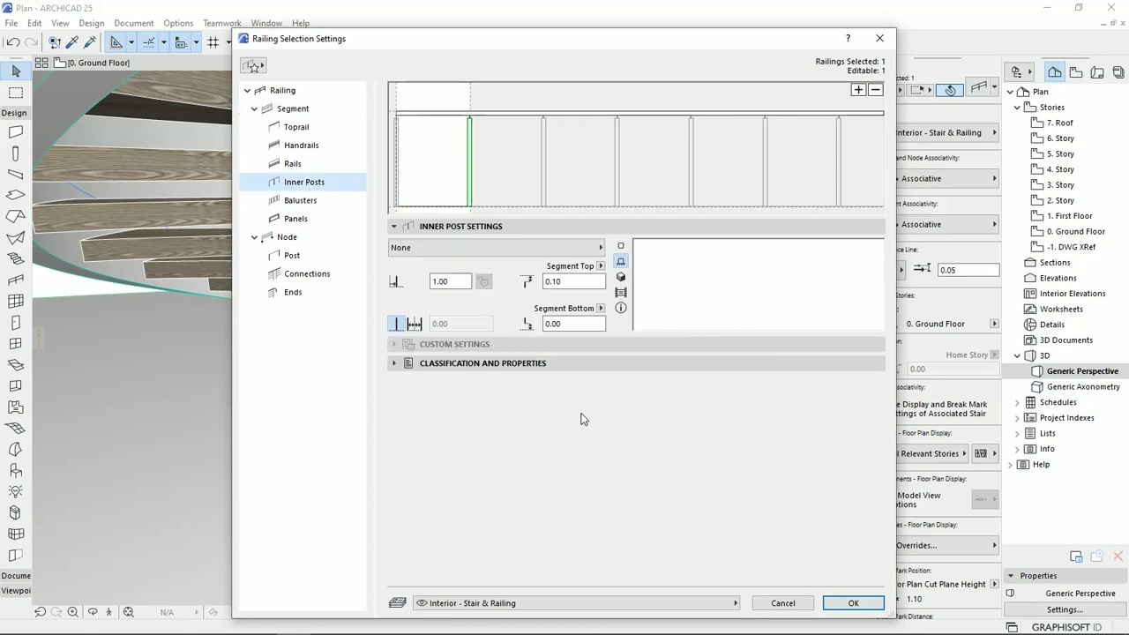
key(Tab)
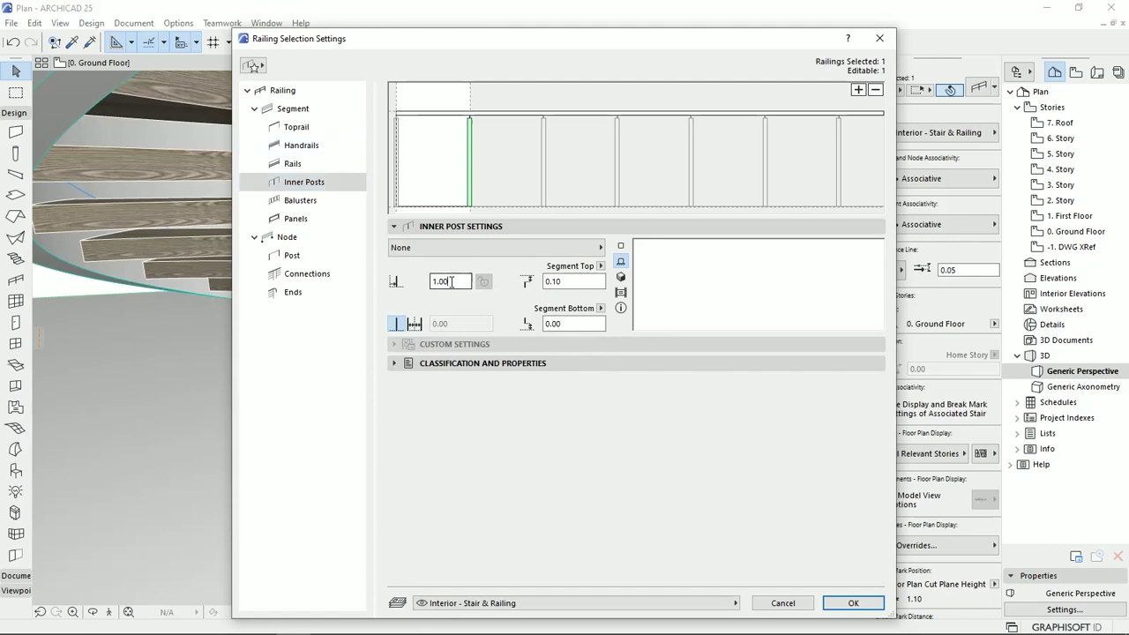
text(.5)
click(853, 604)
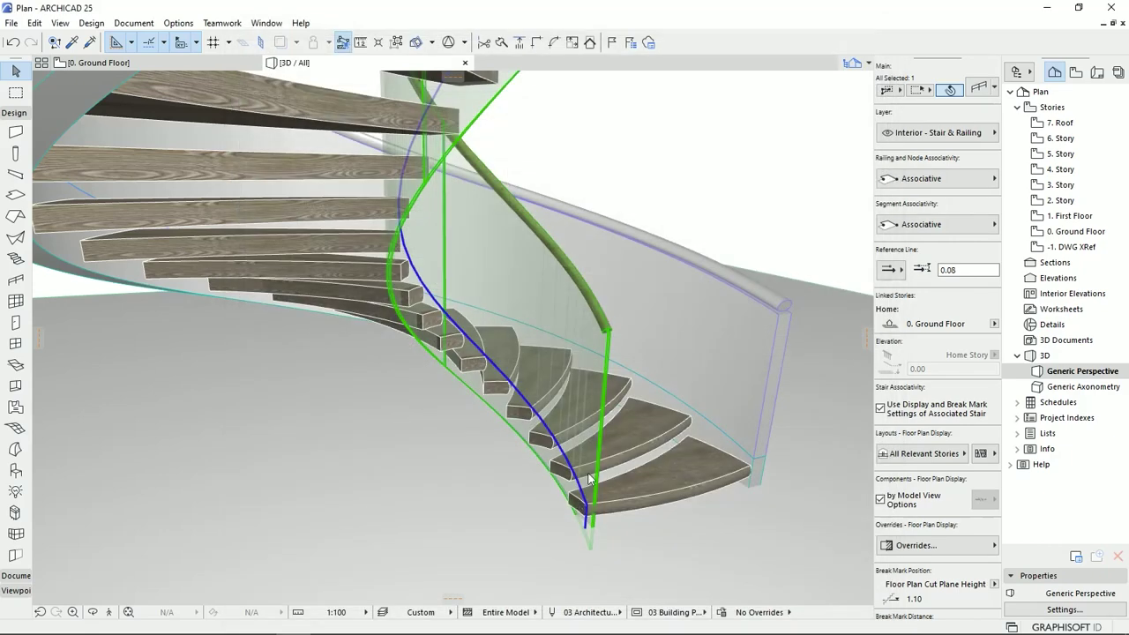
key(Escape)
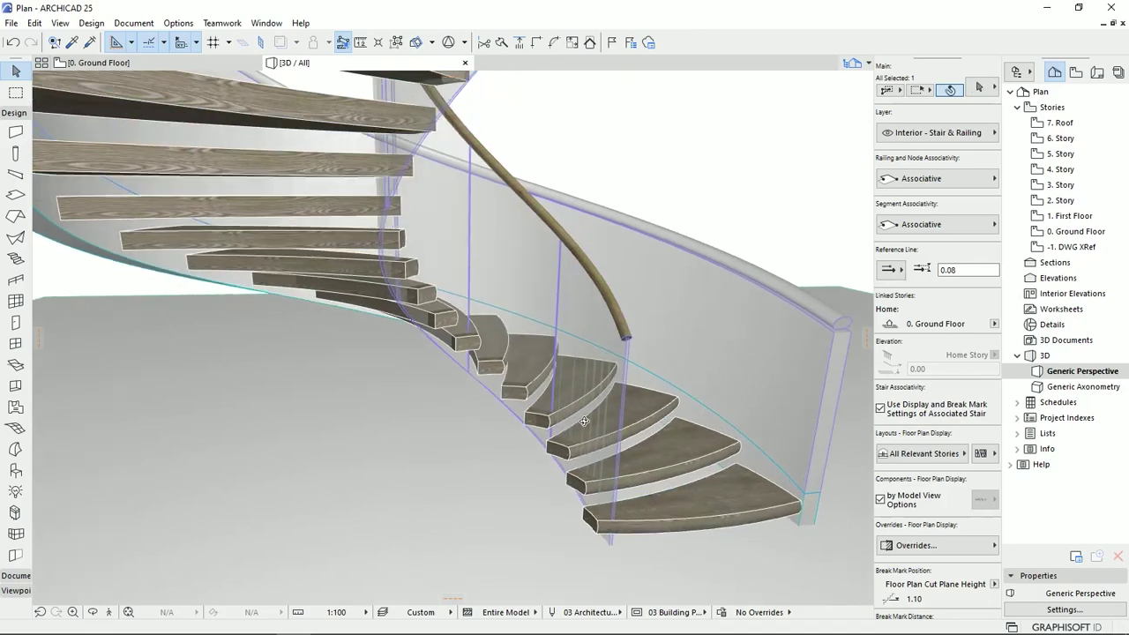
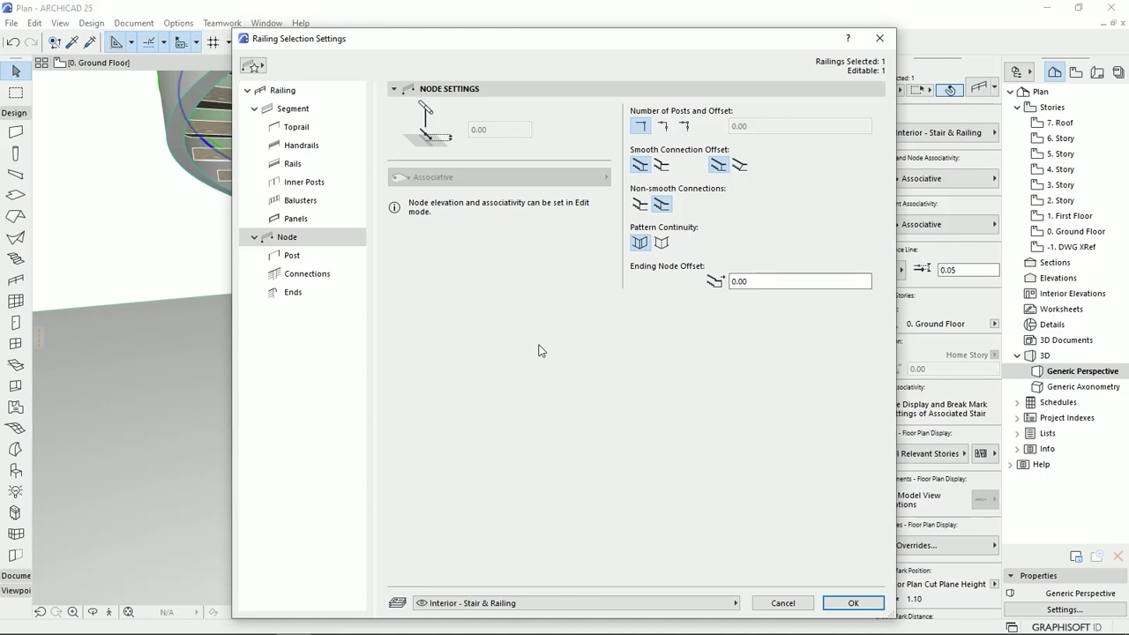
Step: Bend the outer railing's toprail ends vertically downward with a radius of 0.20 and apply the settings
click(294, 293)
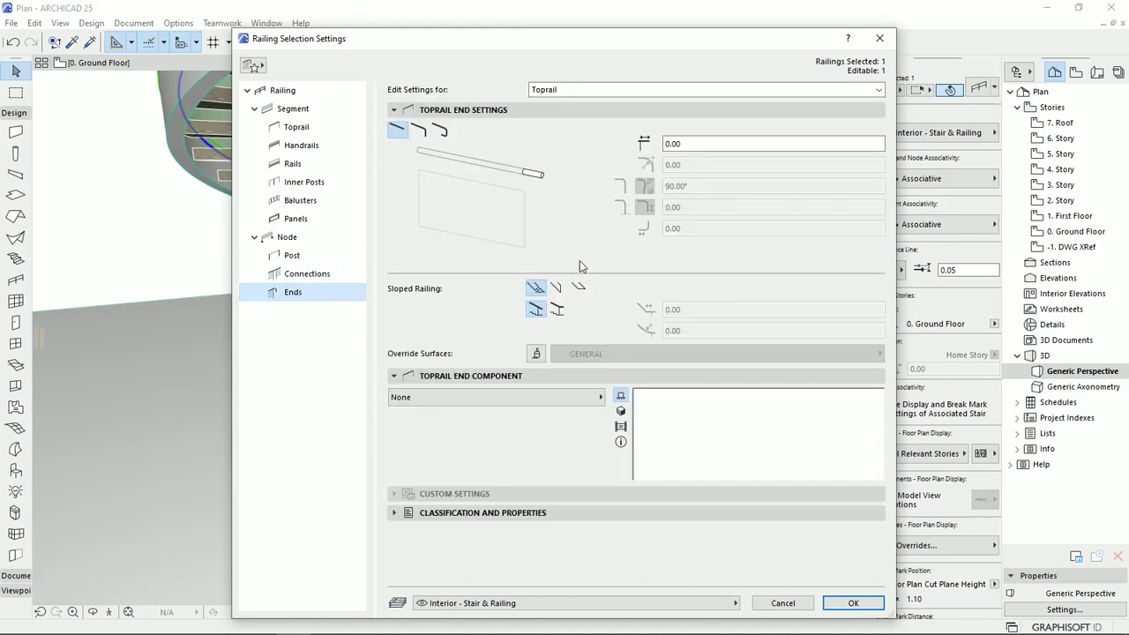
click(418, 130)
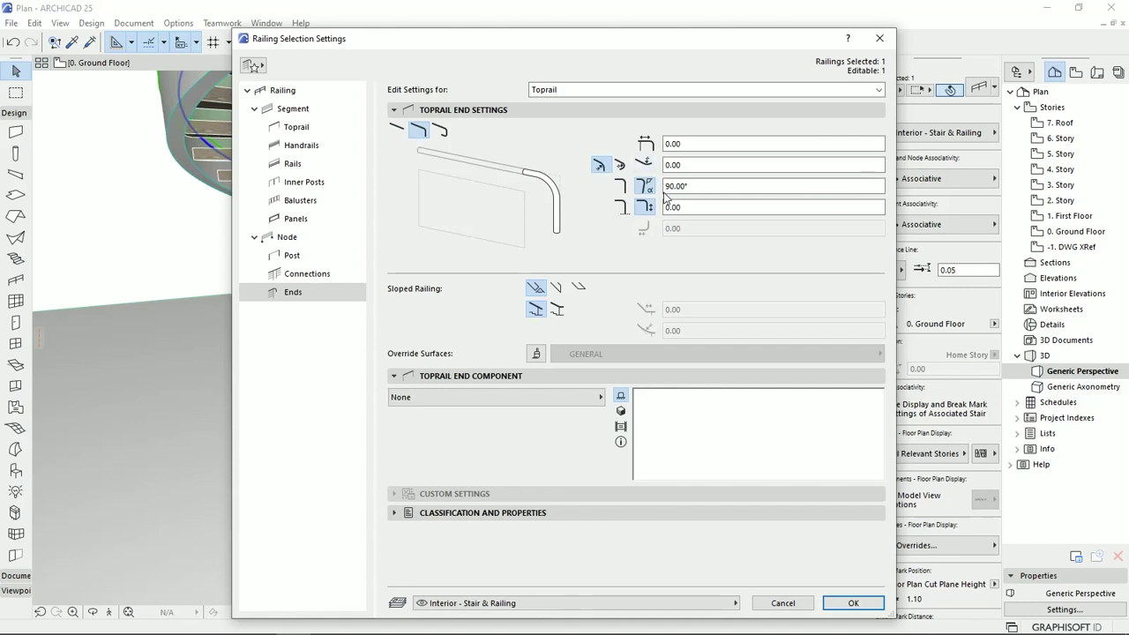
click(620, 186)
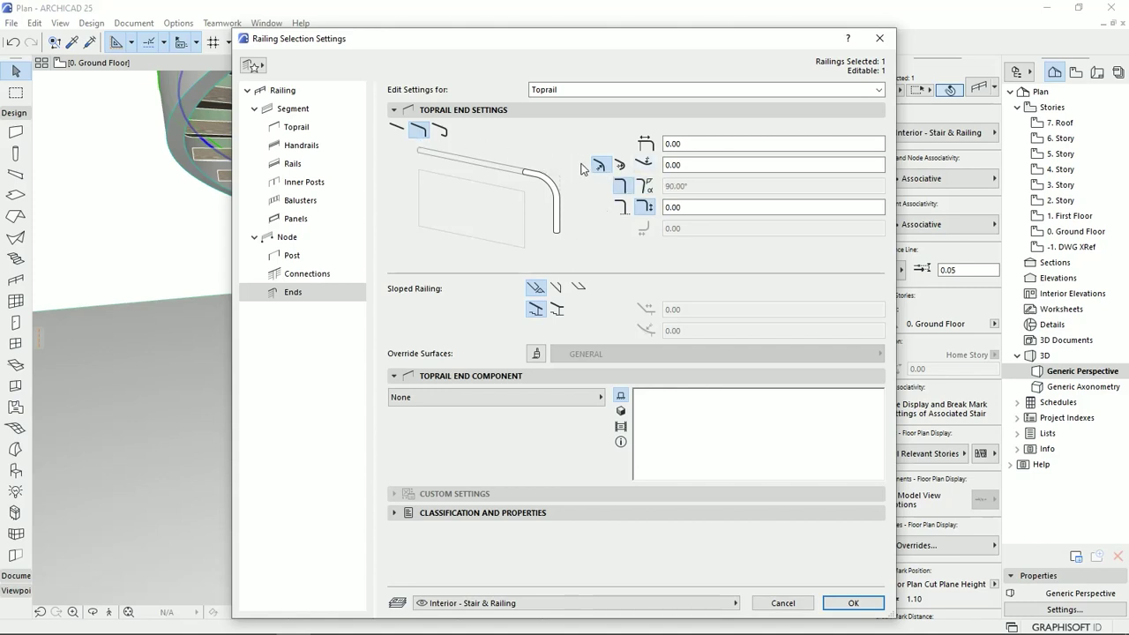
click(693, 166)
text(0.20)
click(853, 604)
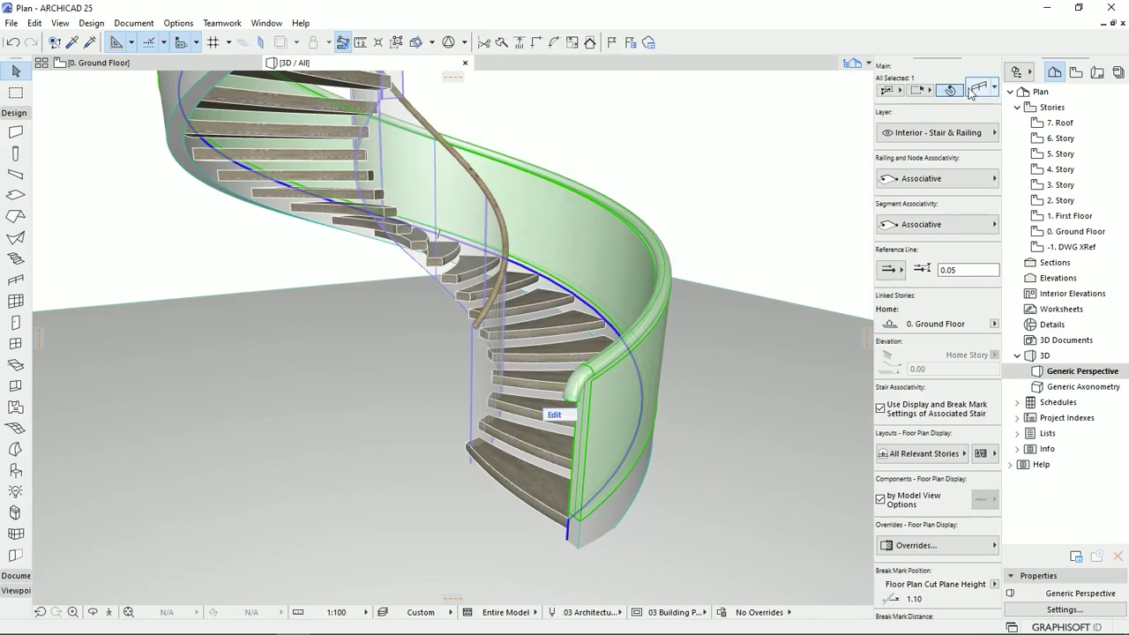
Step: Set the vertical length of the outer railing's bent toprail ends to 1.2 and apply the settings
key(ctrl+t)
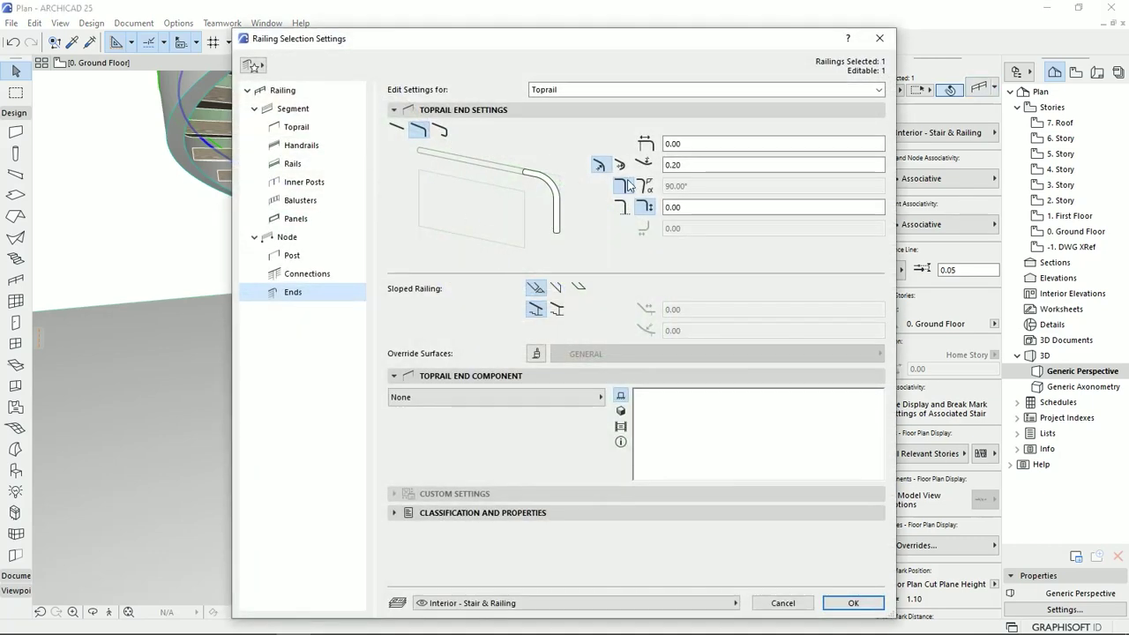
click(677, 208)
text(1.2)
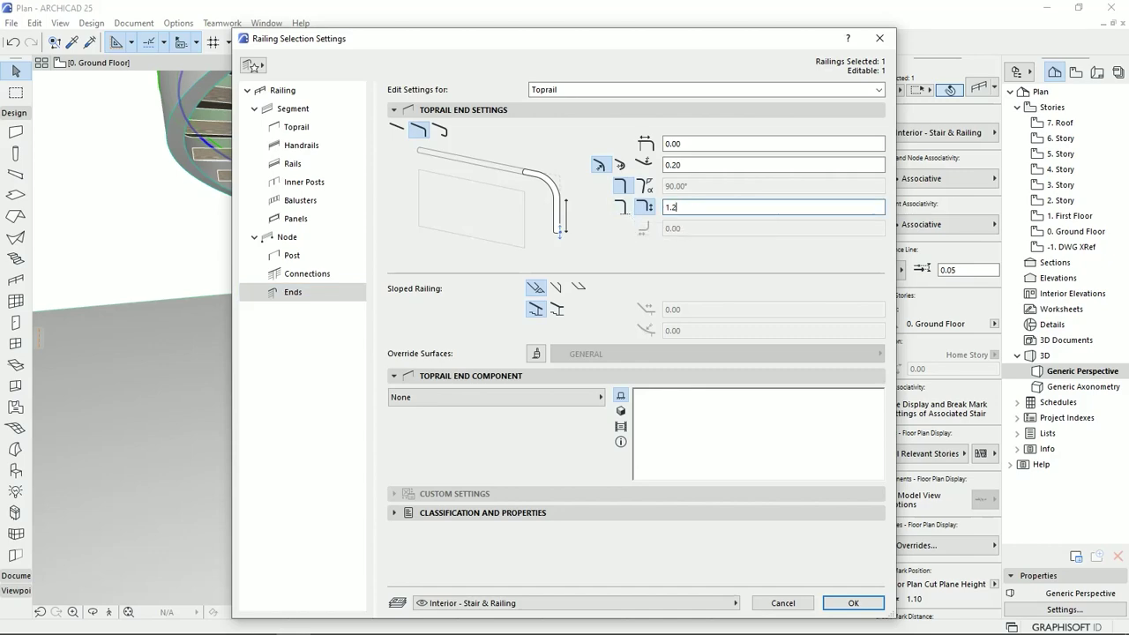
click(854, 603)
middle_drag(596, 414, 430, 310)
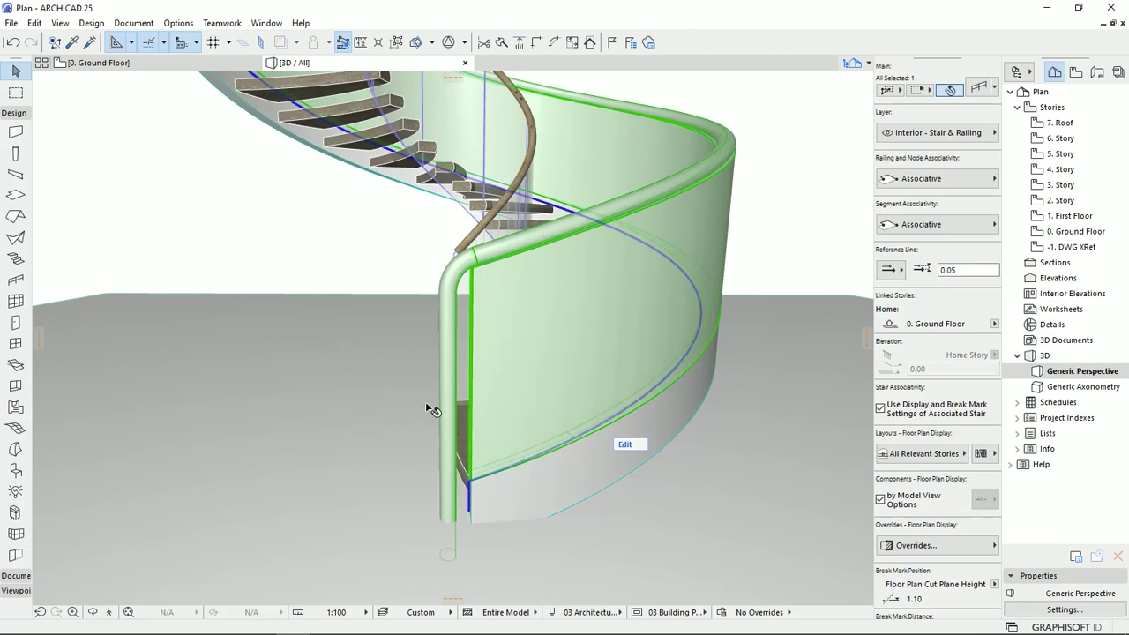
mouse_move(447, 411)
shift+middle_drag(501, 383, 519, 386)
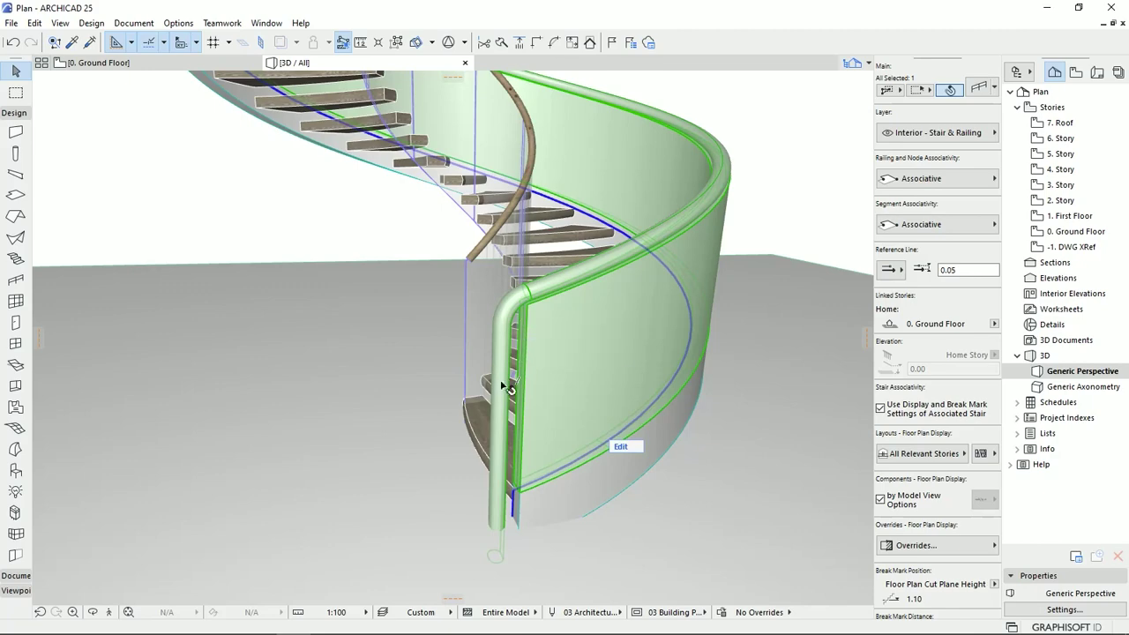
shift+middle_drag(591, 353, 483, 334)
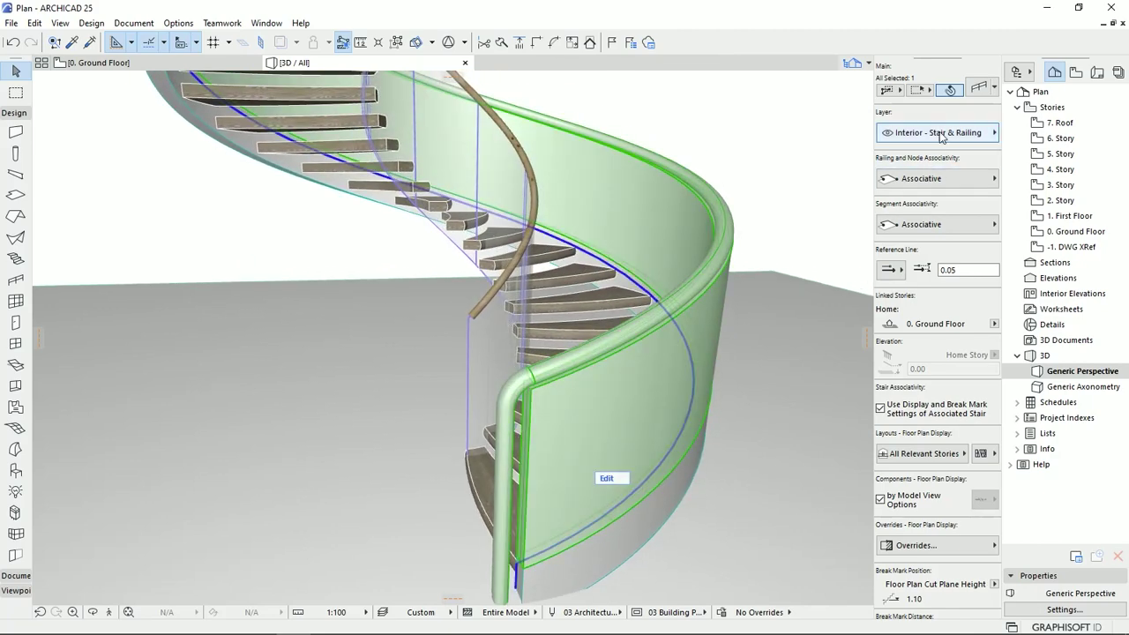
Step: Reduce the bend radius of the outer railing's toprail ends and apply the settings
double_click(476, 433)
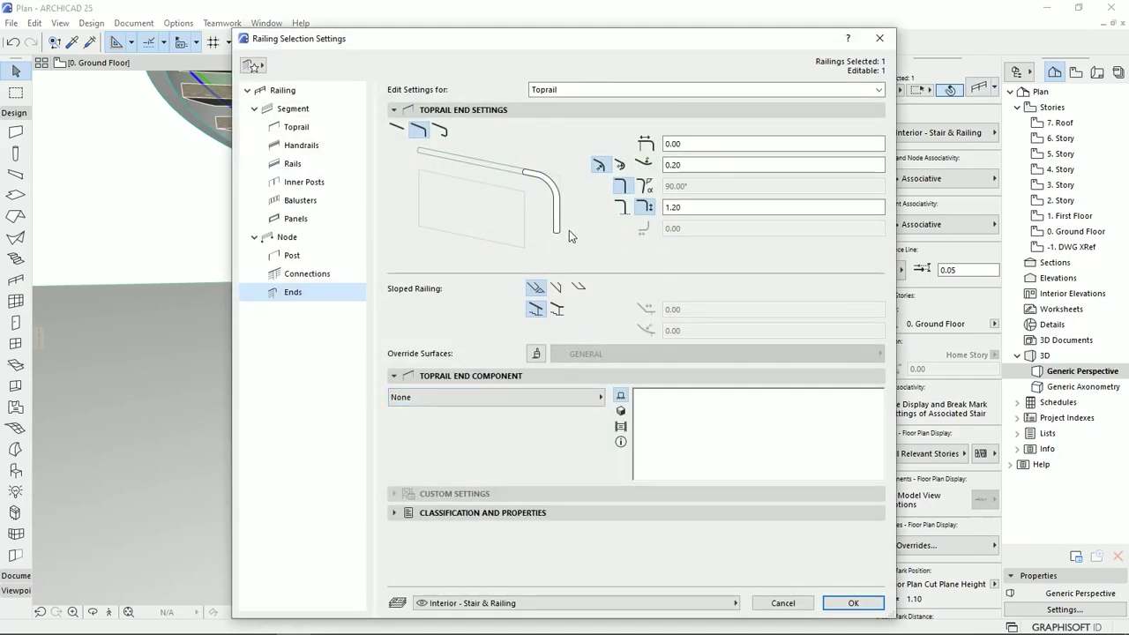
click(675, 165)
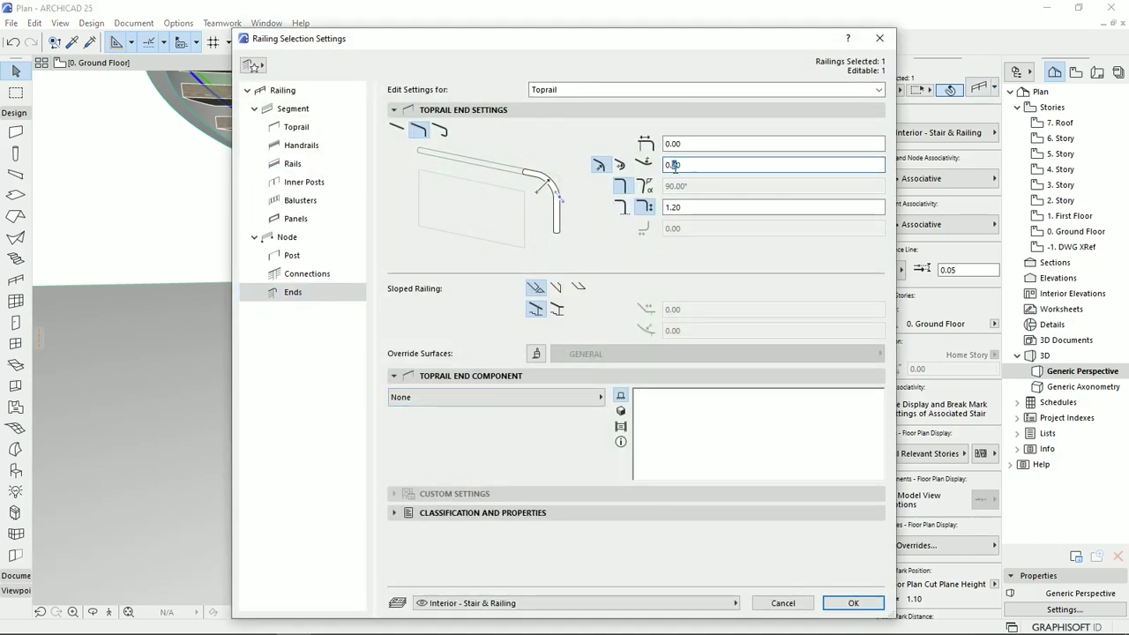
click(853, 604)
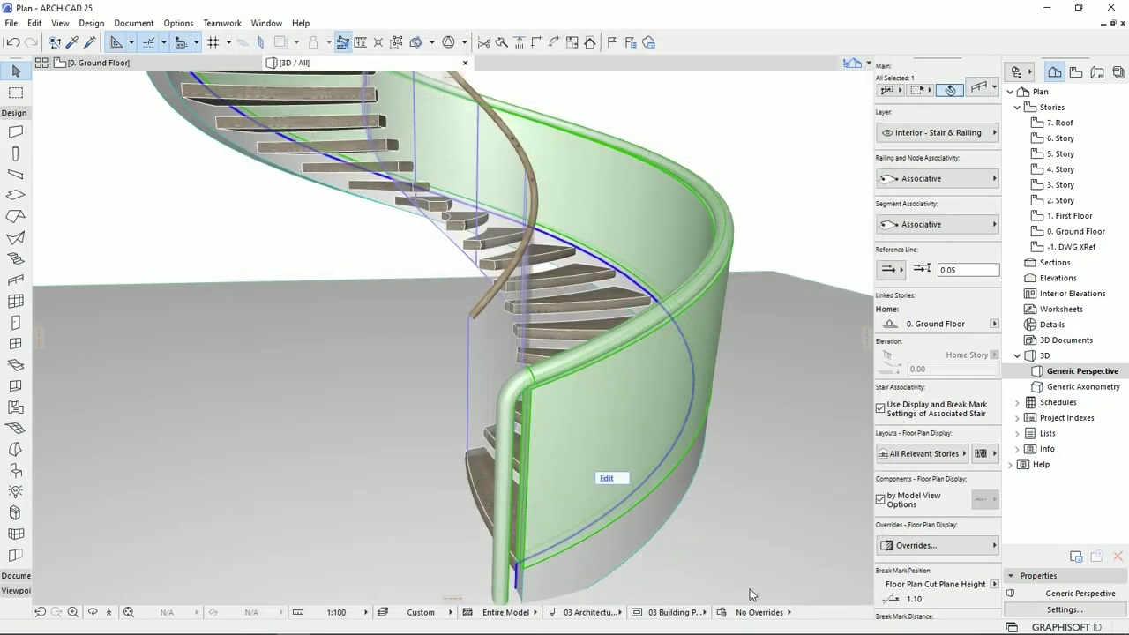
Step: Bend the inner railing's toprail ends vertically downward with a vertical length of 1.2 and apply the settings
middle_drag(546, 463, 494, 400)
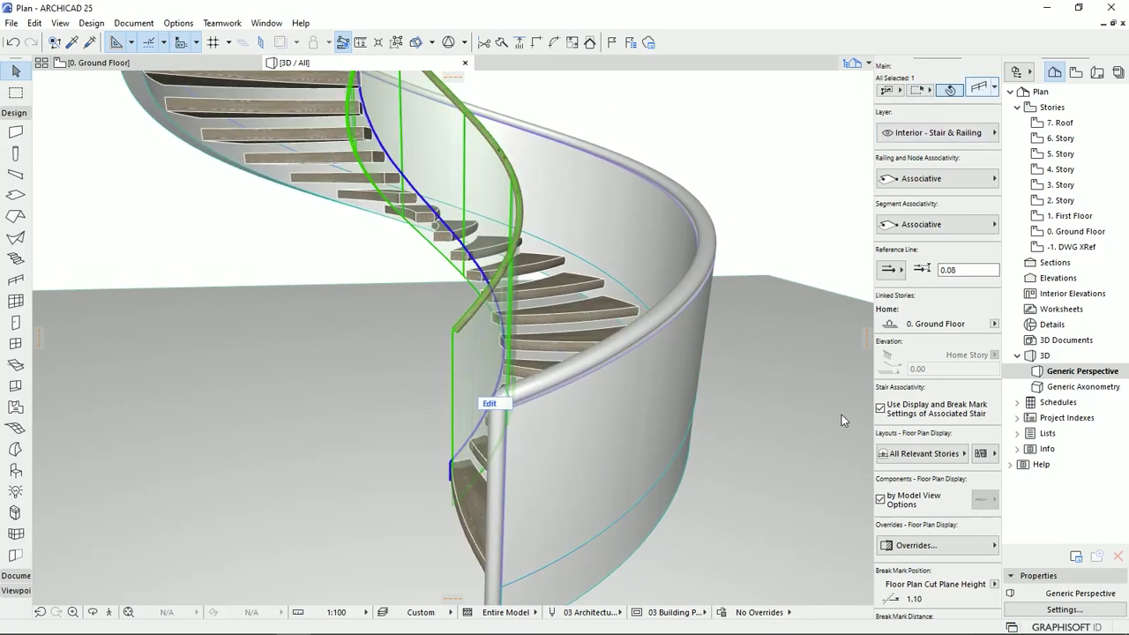
key(ctrl+t)
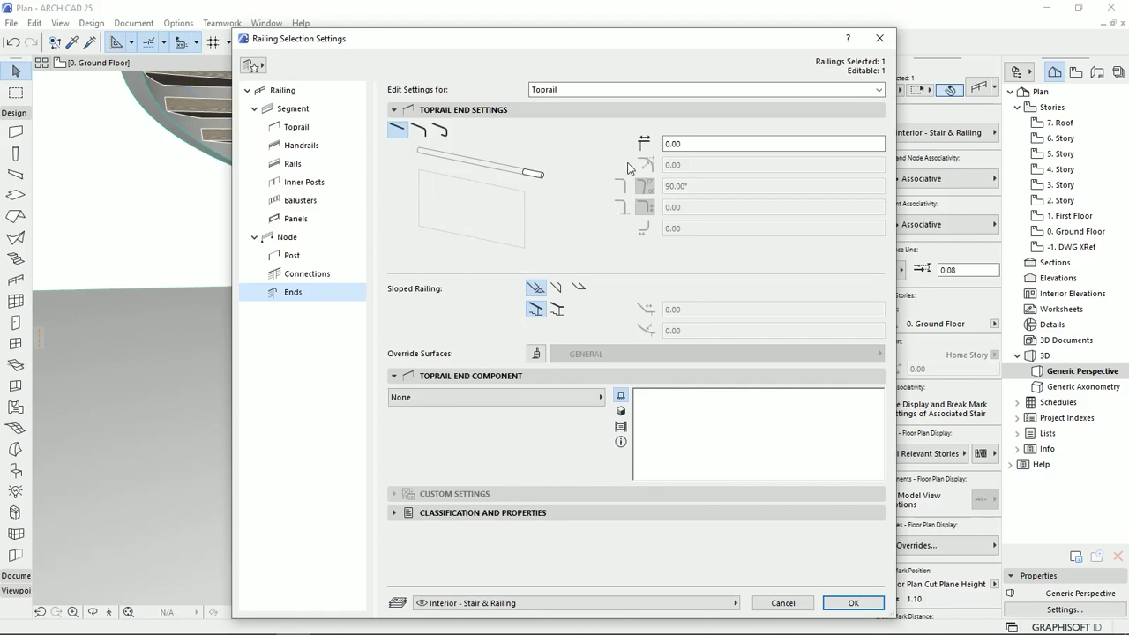
click(286, 237)
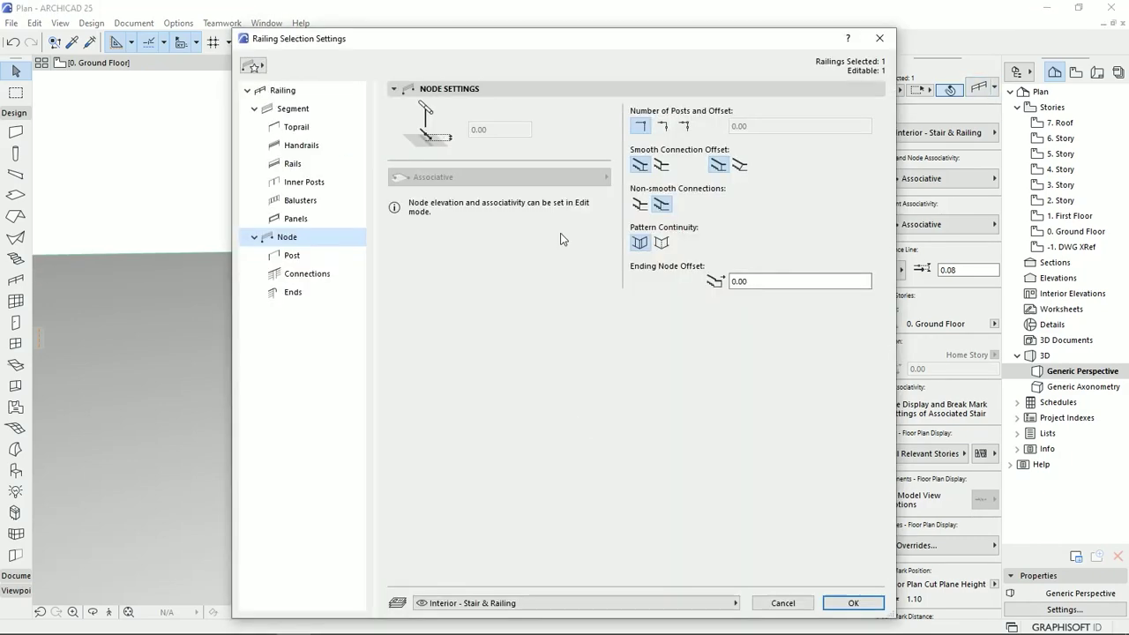
click(292, 292)
click(623, 207)
text(1.2)
click(851, 602)
shift+middle_drag(619, 465, 562, 412)
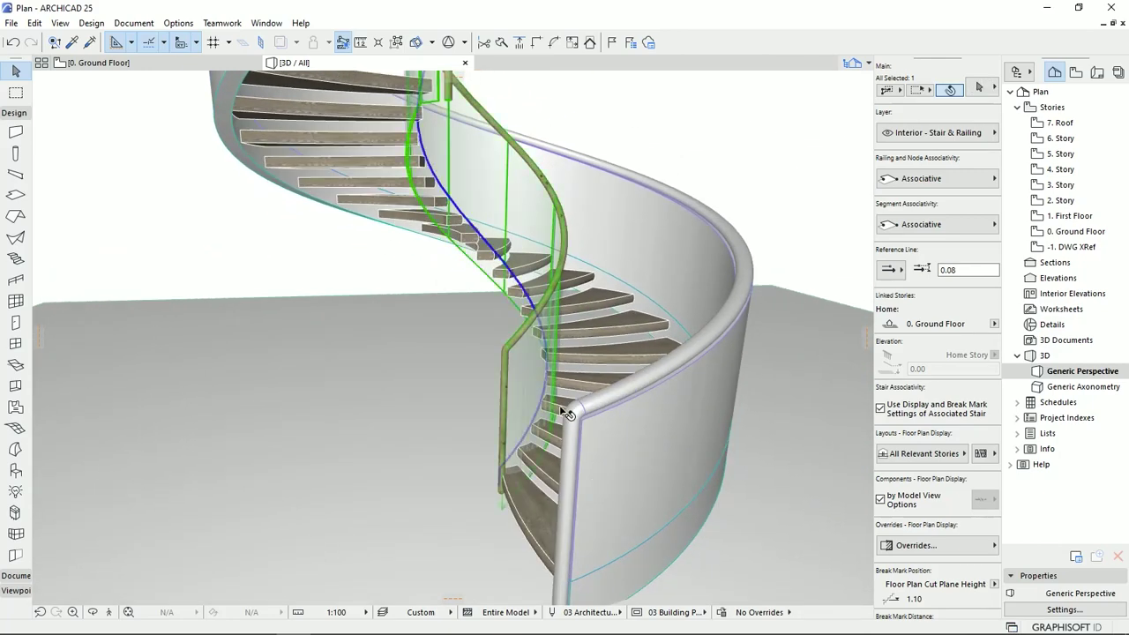
Step: Edit the outer railing, delete its bent toprail end at the top of the stair, and exit edit mode
scroll(567, 357, down, 3)
middle_drag(568, 357, 558, 322)
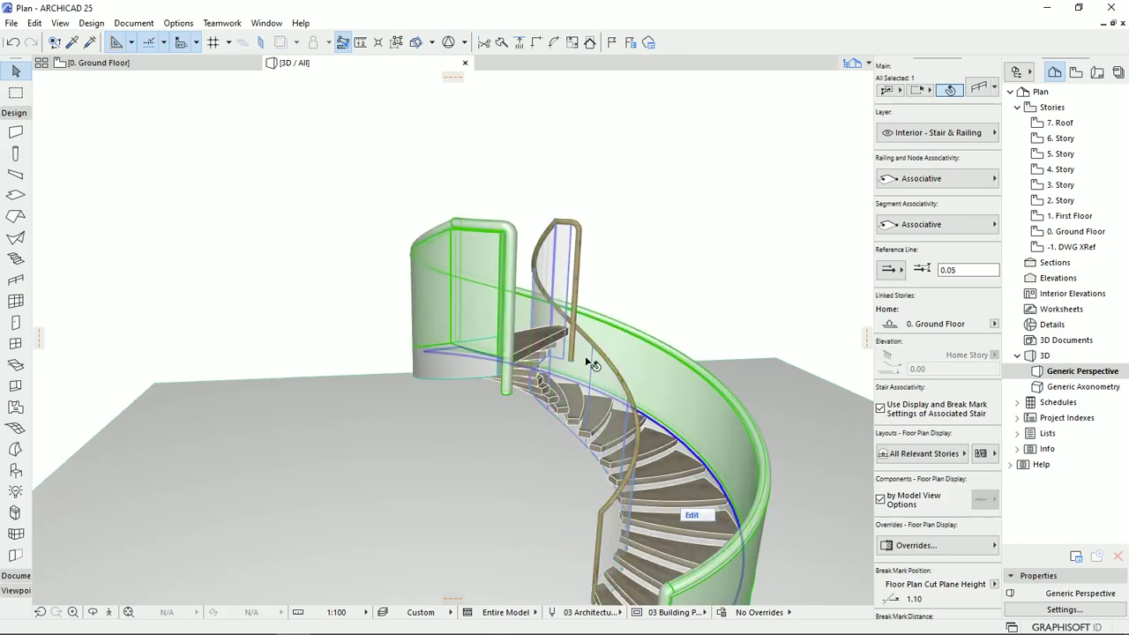
click(691, 514)
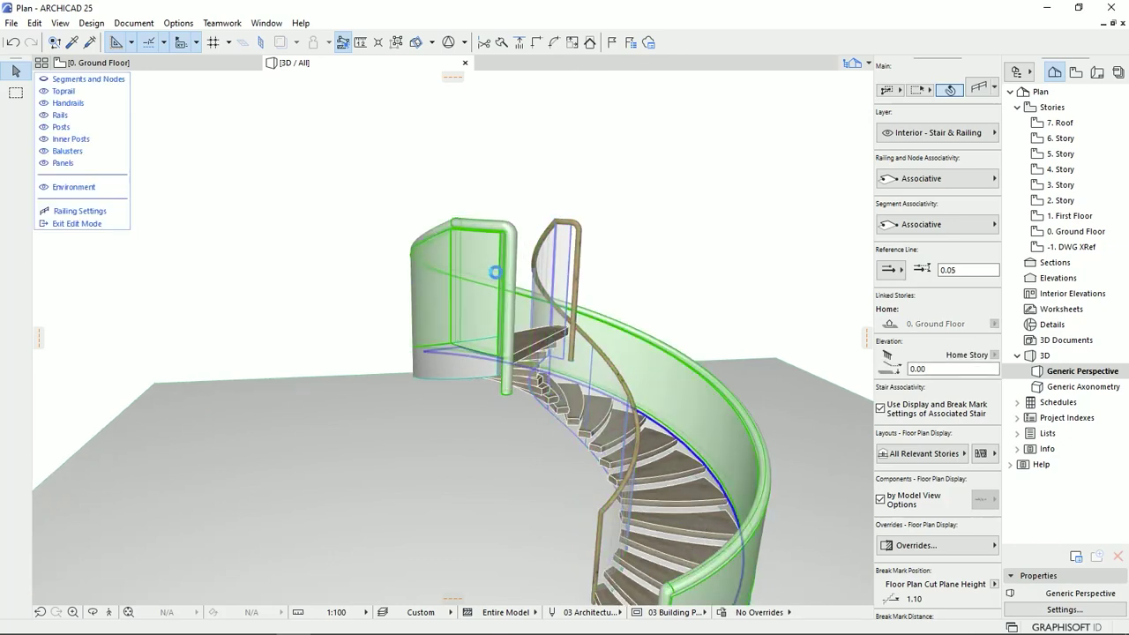
click(519, 259)
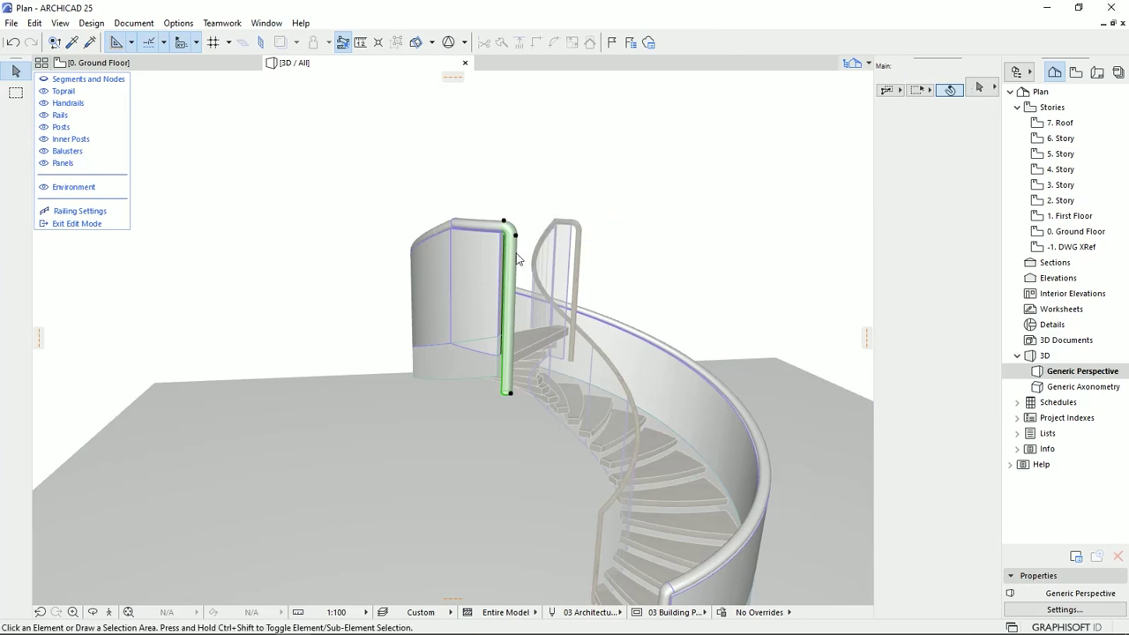
key(Delete)
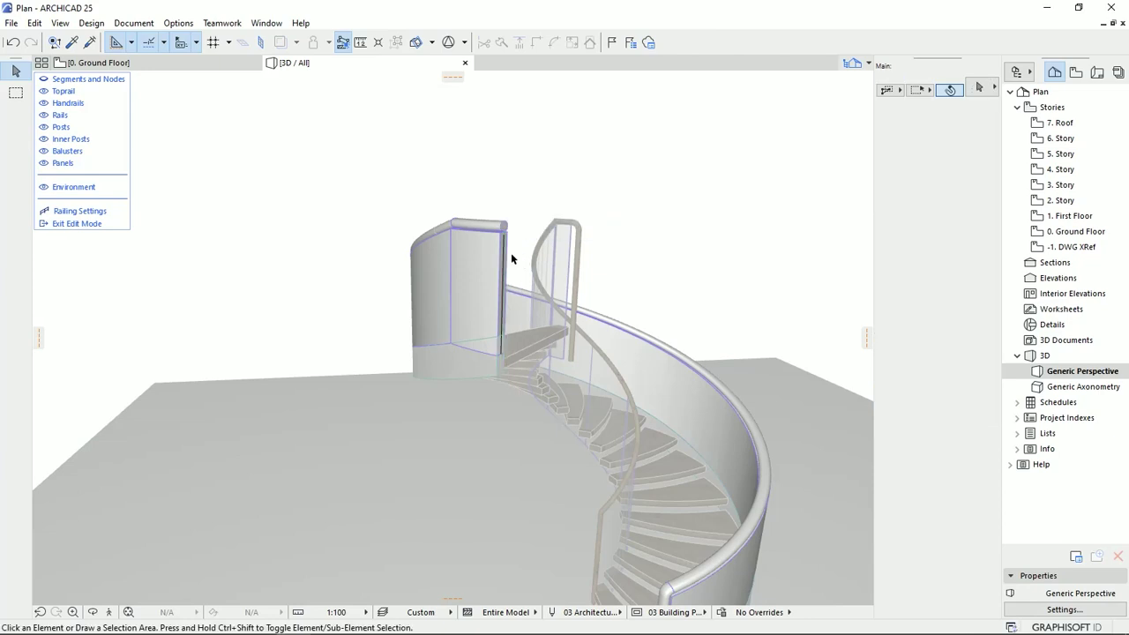
click(88, 223)
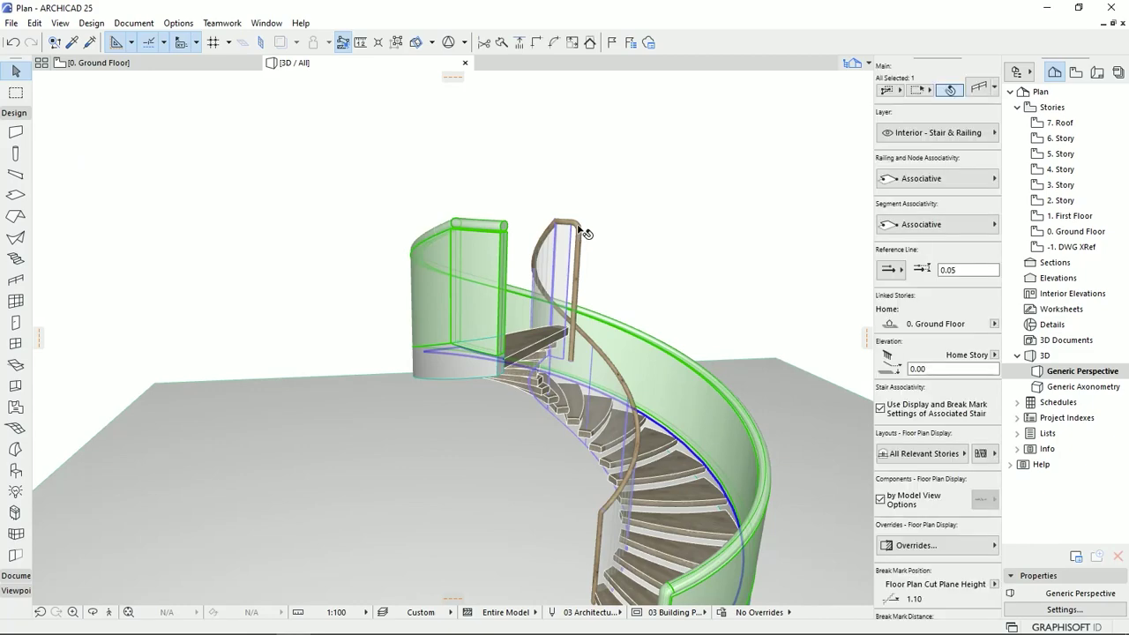
Step: Check the inner railing against the reference photo, then delete its bent toprail end at the top of the stair in edit mode
click(579, 232)
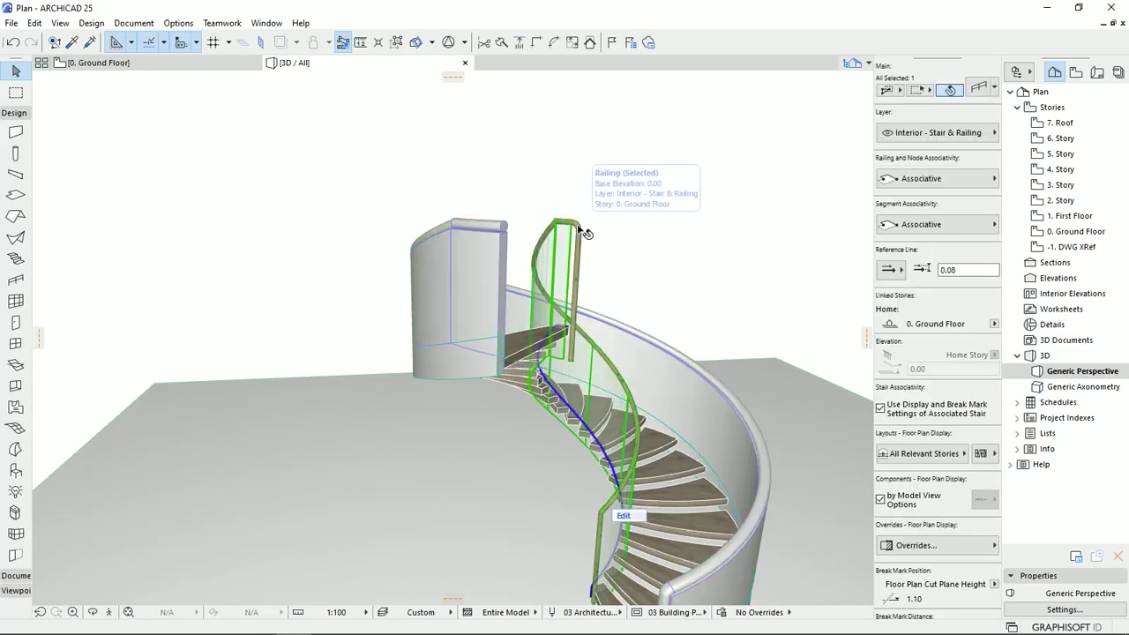
click(328, 621)
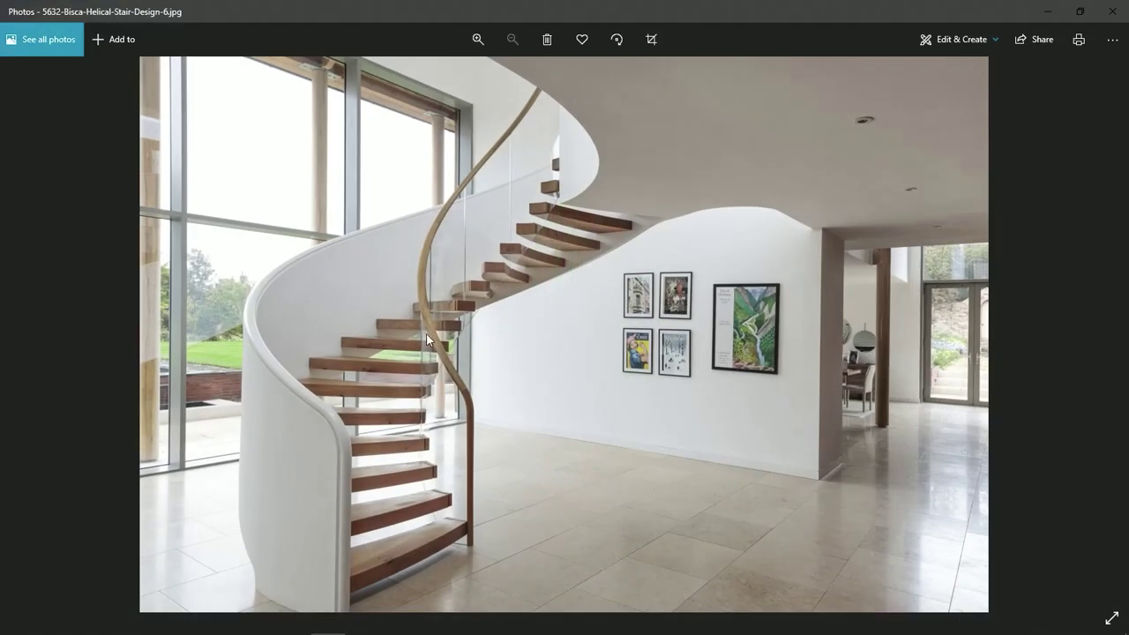
click(1050, 9)
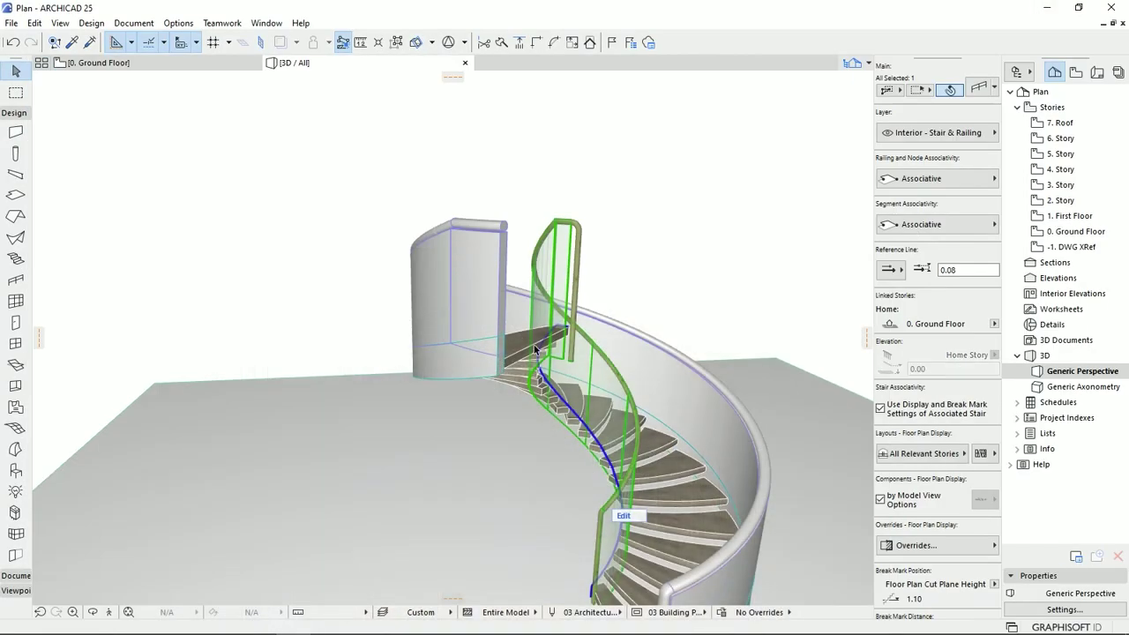
click(624, 516)
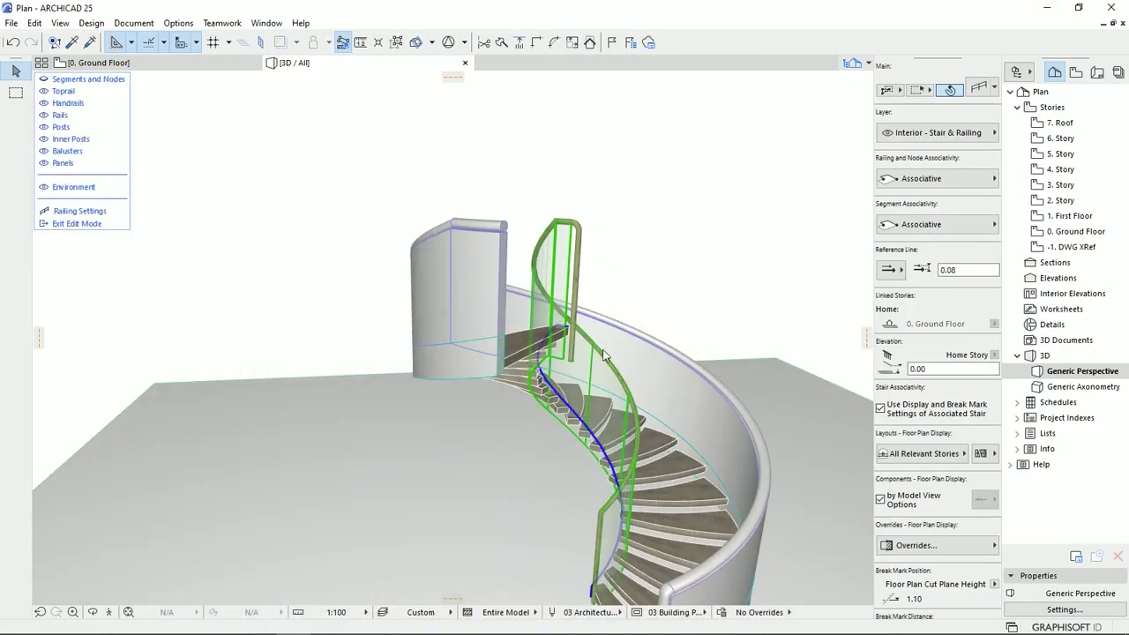
click(582, 241)
click(585, 252)
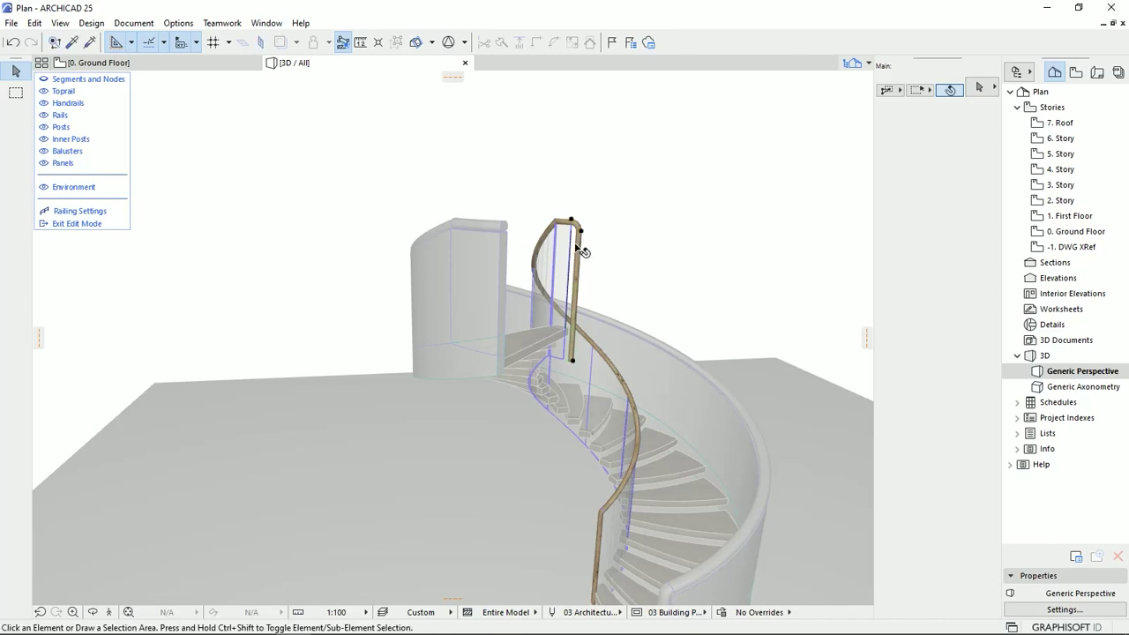
key(Escape)
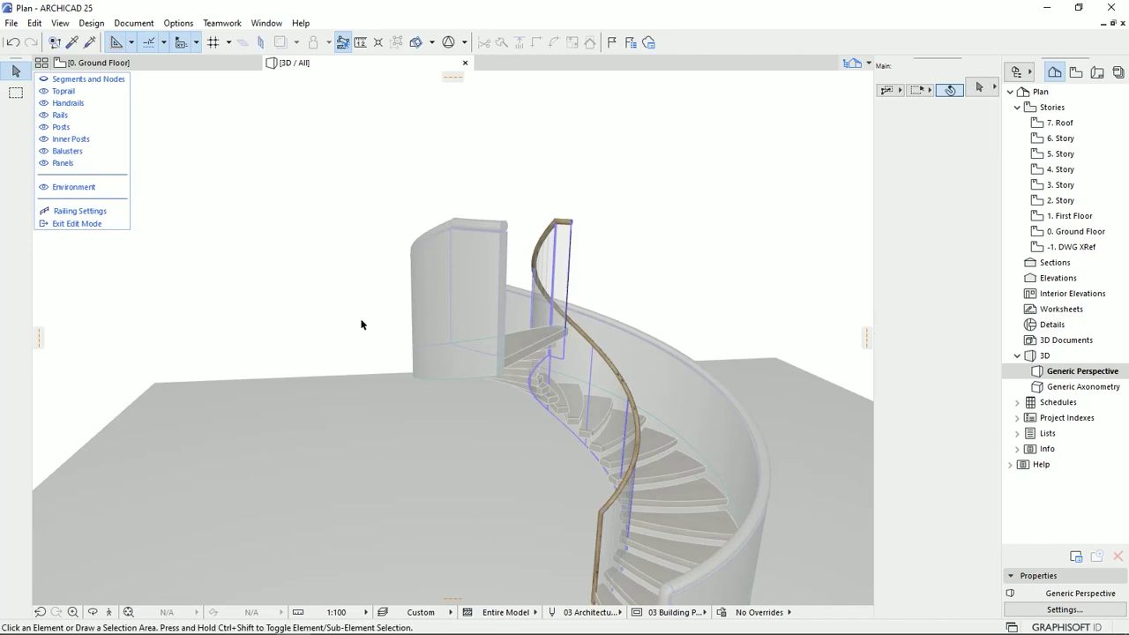
click(110, 226)
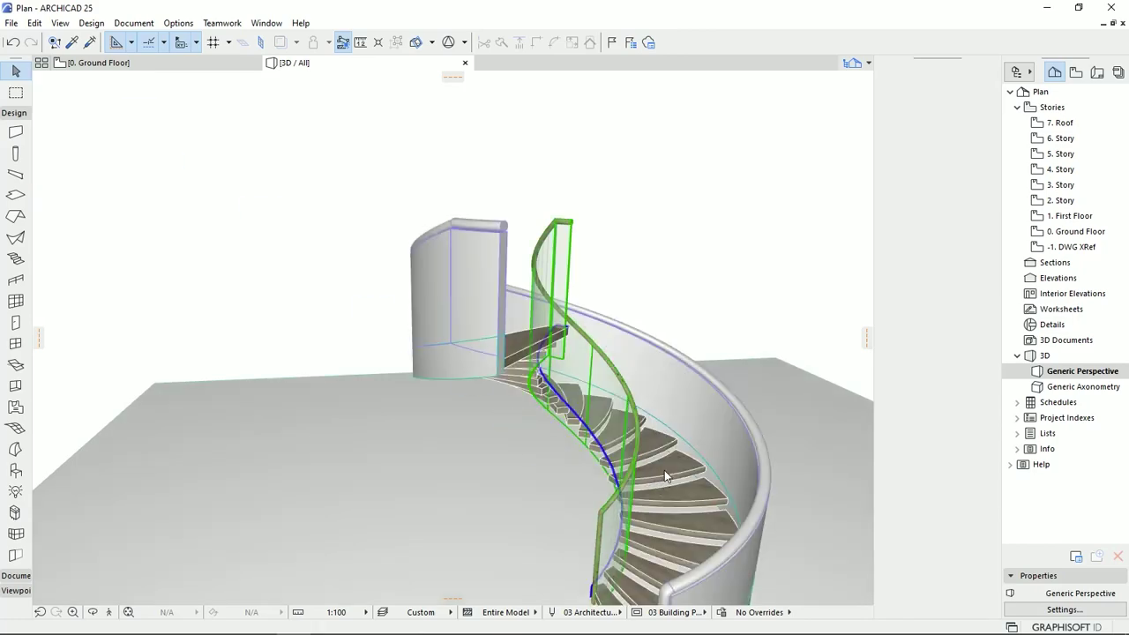
Step: Inspect the finished helical stair and both railings from several angles and compare them with the reference photo
middle_drag(630, 397, 564, 365)
shift+middle_drag(547, 424, 211, 494)
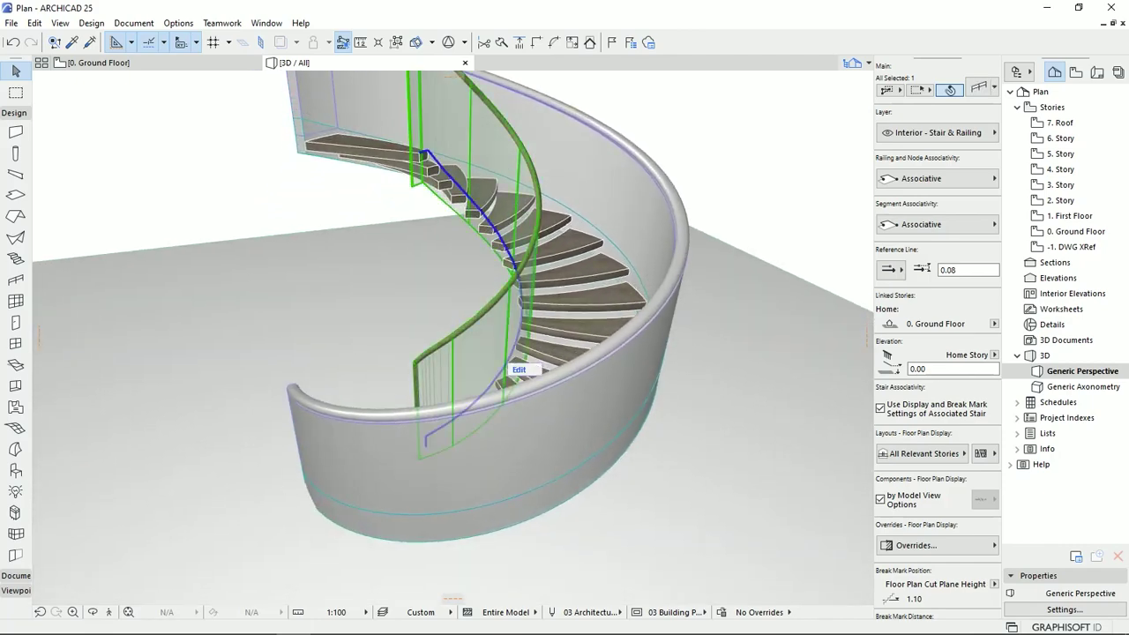
click(327, 620)
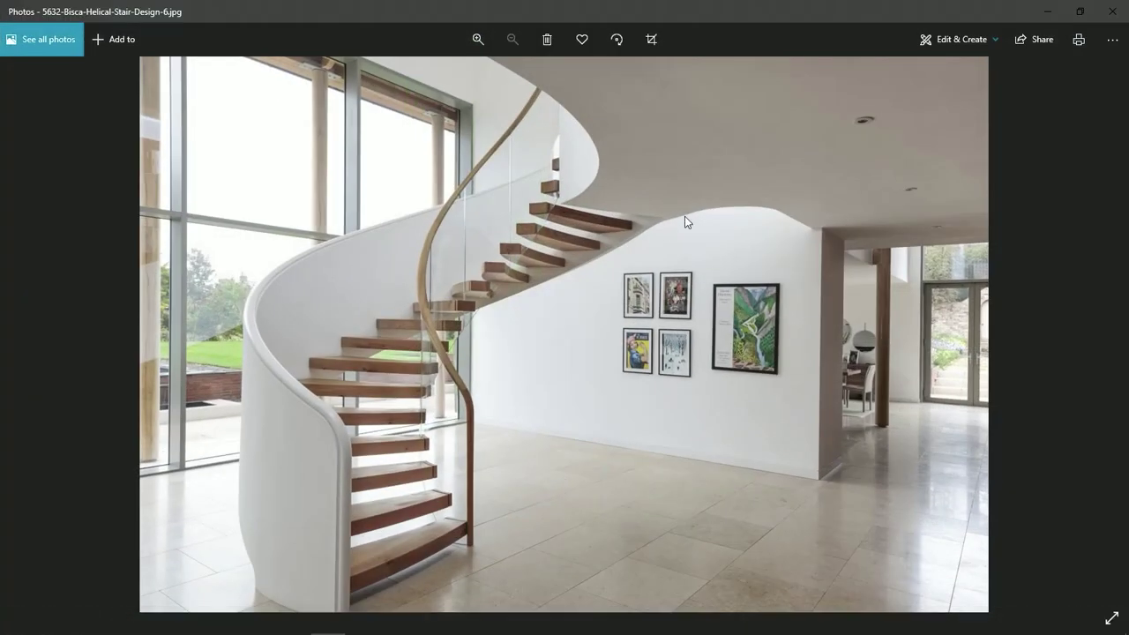
click(1046, 12)
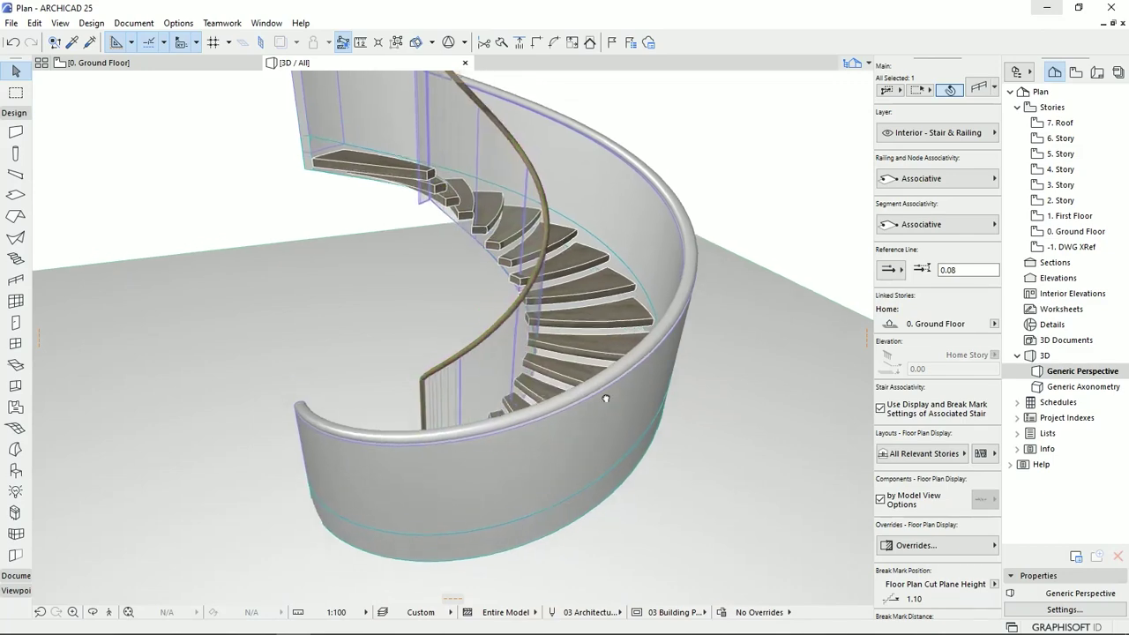
shift+middle_drag(589, 422, 835, 419)
shift+middle_drag(567, 508, 446, 436)
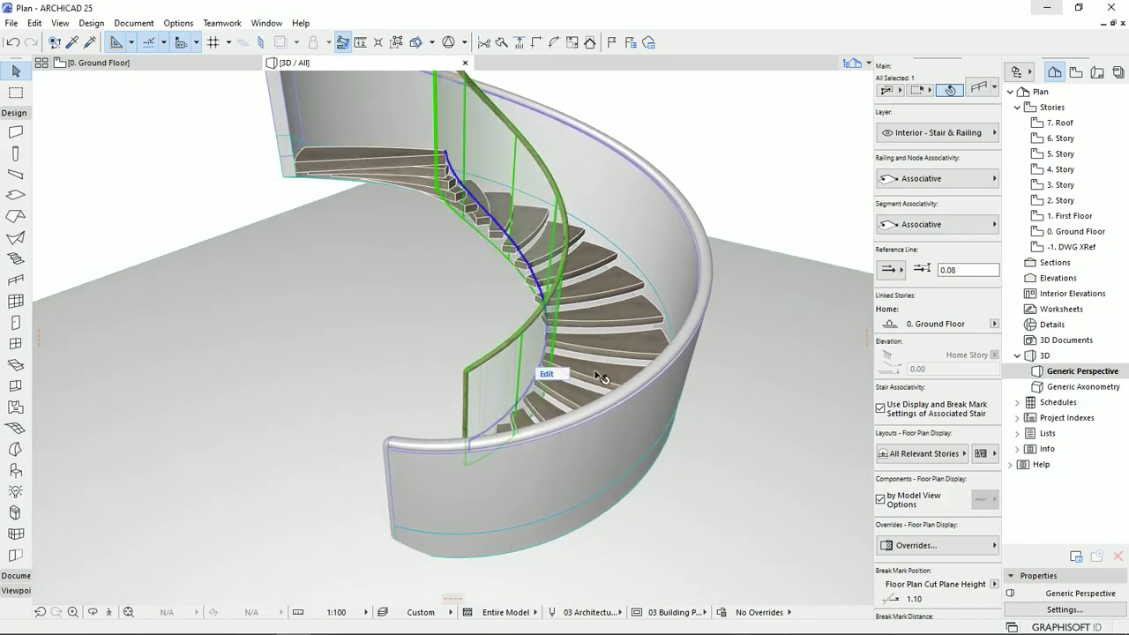
shift+middle_drag(600, 377, 846, 433)
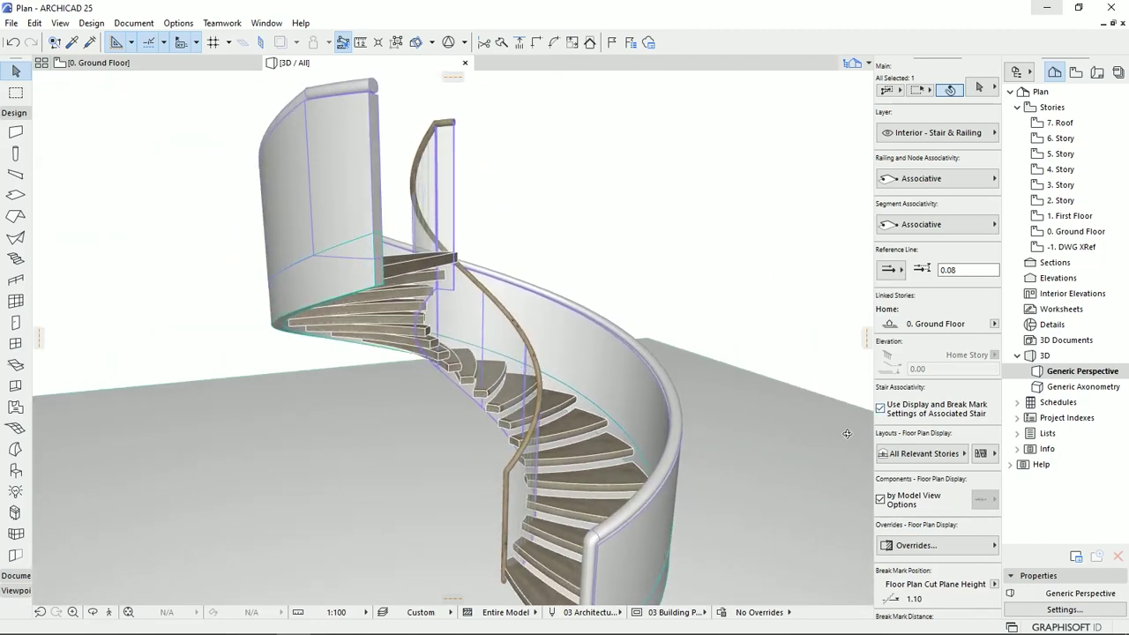
scroll(585, 429, down, 3)
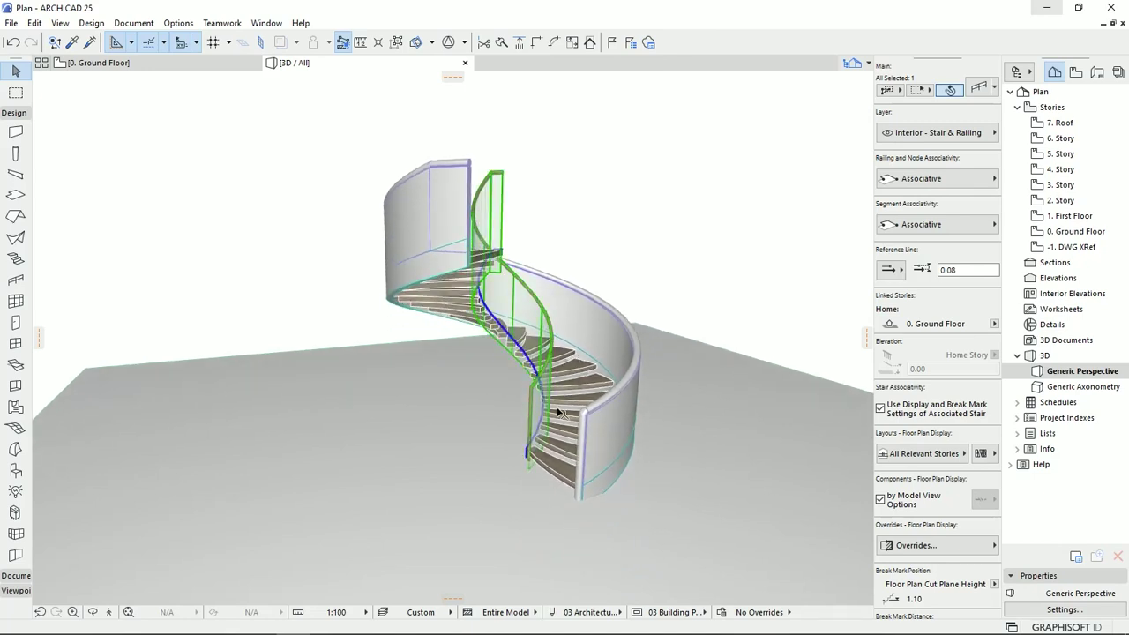
shift+middle_drag(595, 421, 193, 487)
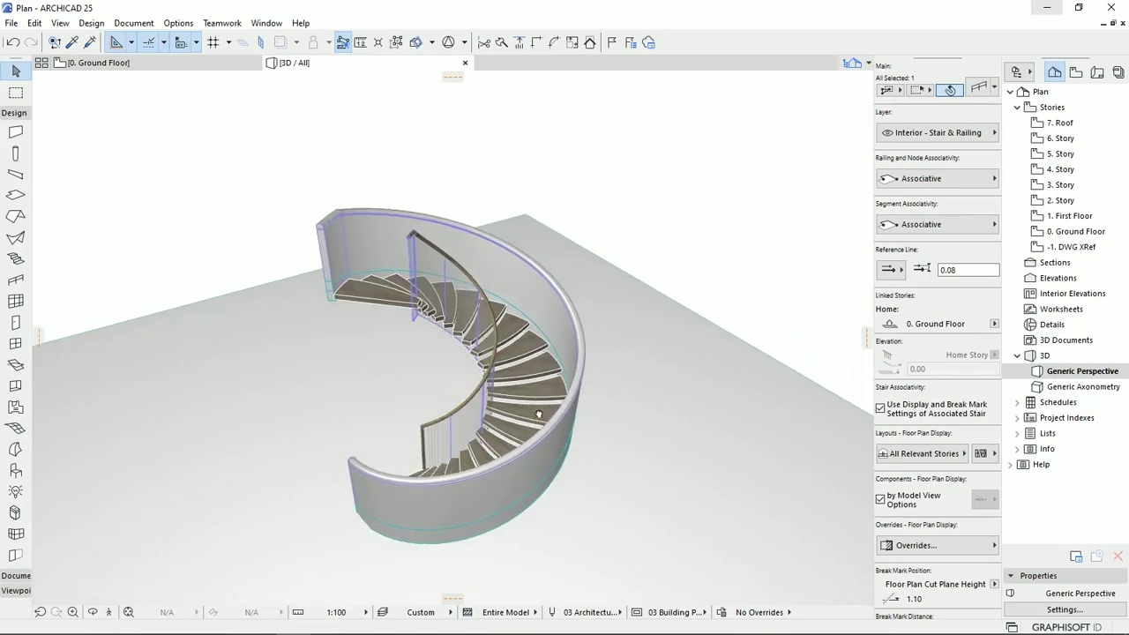
shift+middle_drag(546, 380, 509, 418)
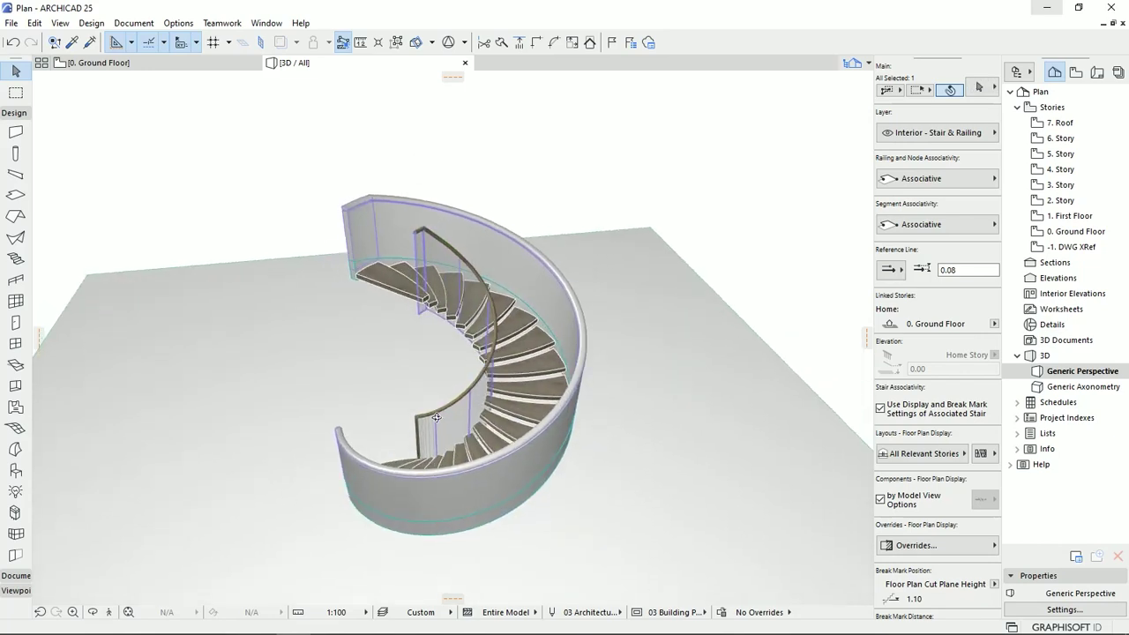
shift+middle_drag(390, 477, 829, 371)
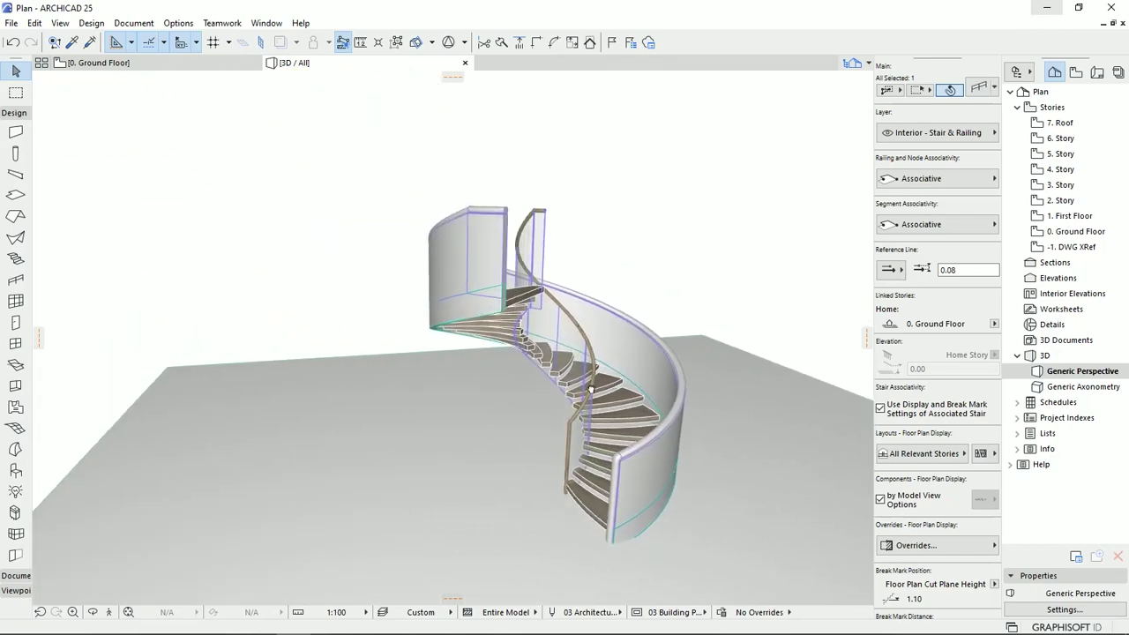